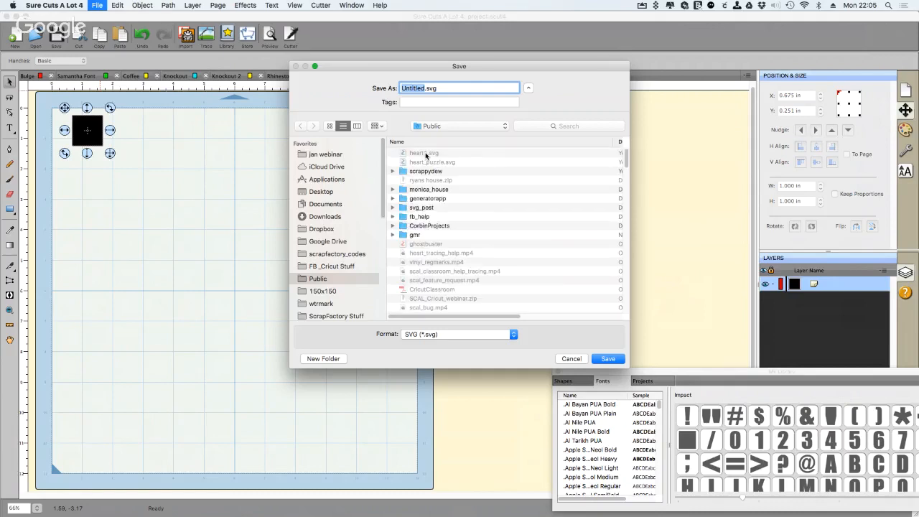
# Export the square as squaretest.svg to the Downloads folder with the Selection only option enabled
pyautogui.write('squaretest')
pyautogui.click(330, 217)
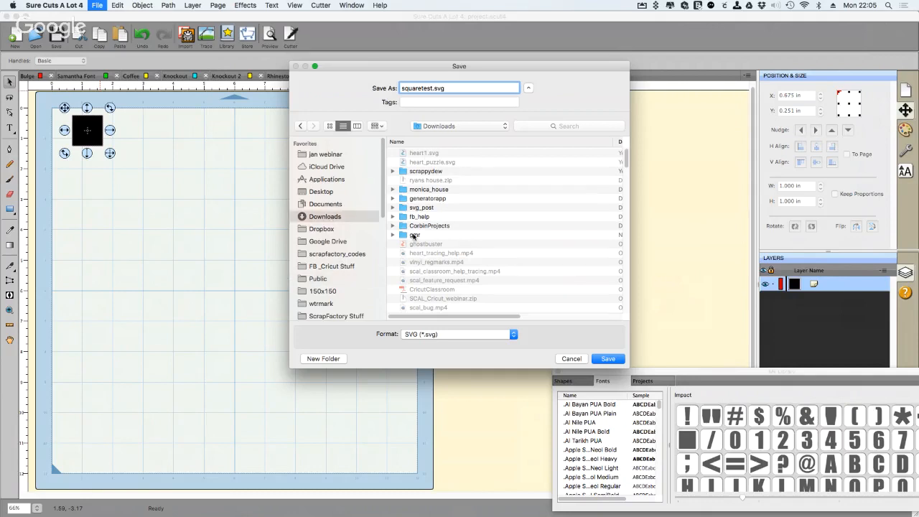
pyautogui.click(607, 359)
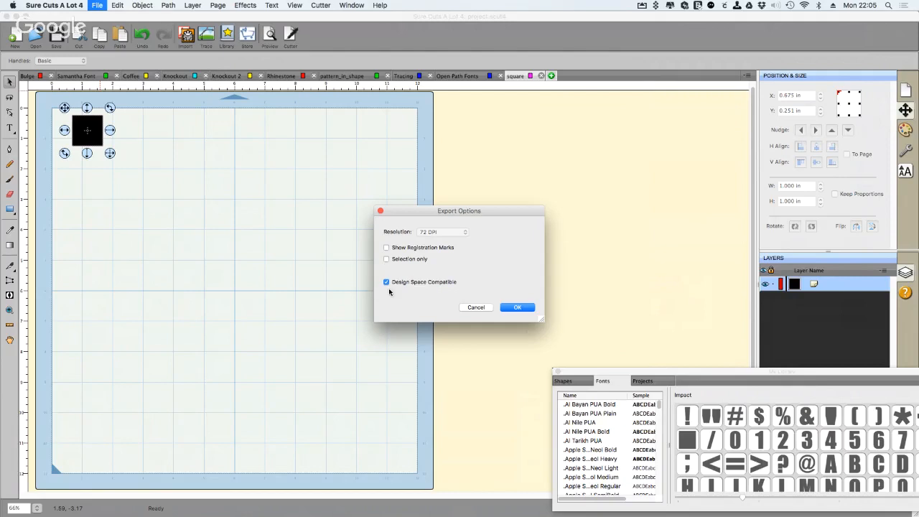
pyautogui.click(386, 259)
pyautogui.click(518, 307)
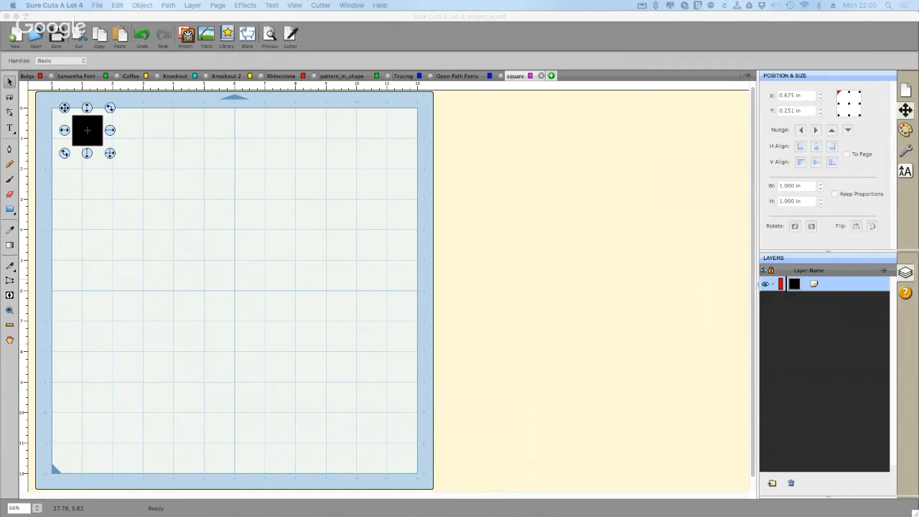
# Switch to the Cricut Design Space browser window, widen it, and load squaretest.svg from Downloads as an image upload
pyautogui.moveTo(468, 94); pyautogui.dragTo(240, 22)
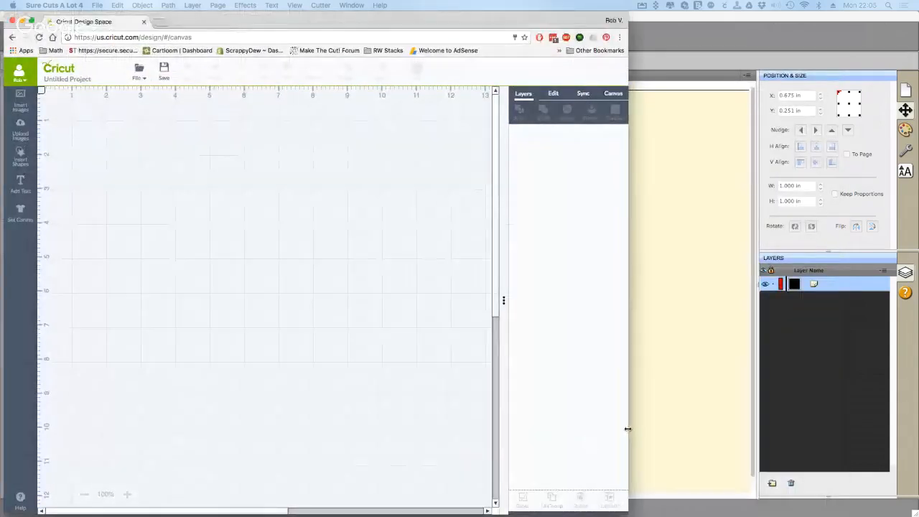
pyautogui.moveTo(627, 427); pyautogui.dragTo(918, 429)
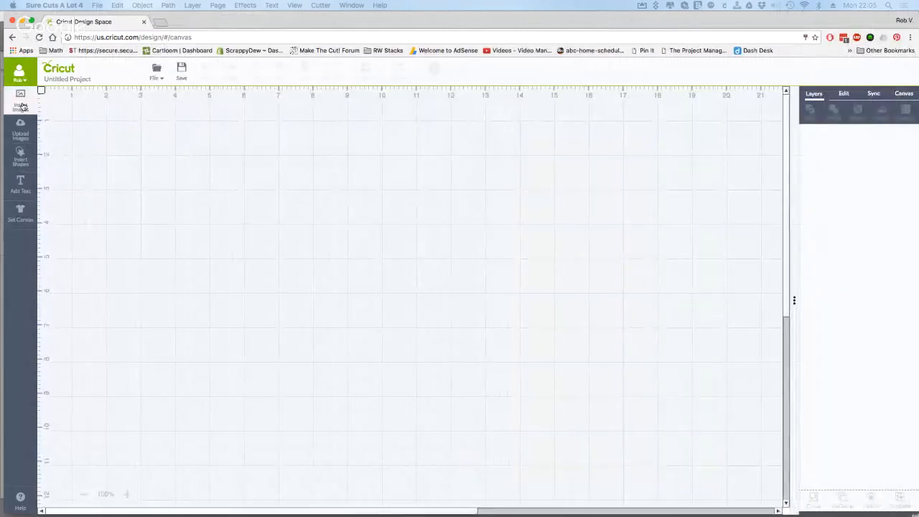
pyautogui.click(20, 130)
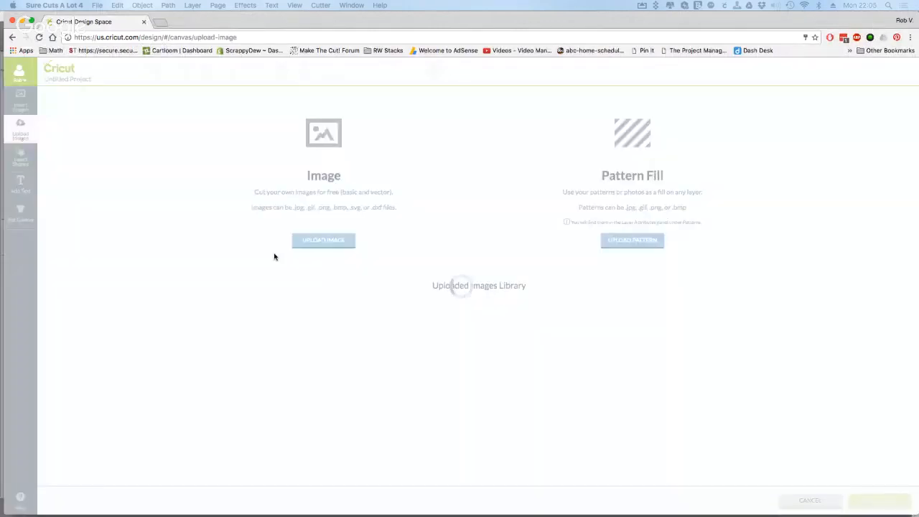
pyautogui.click(306, 244)
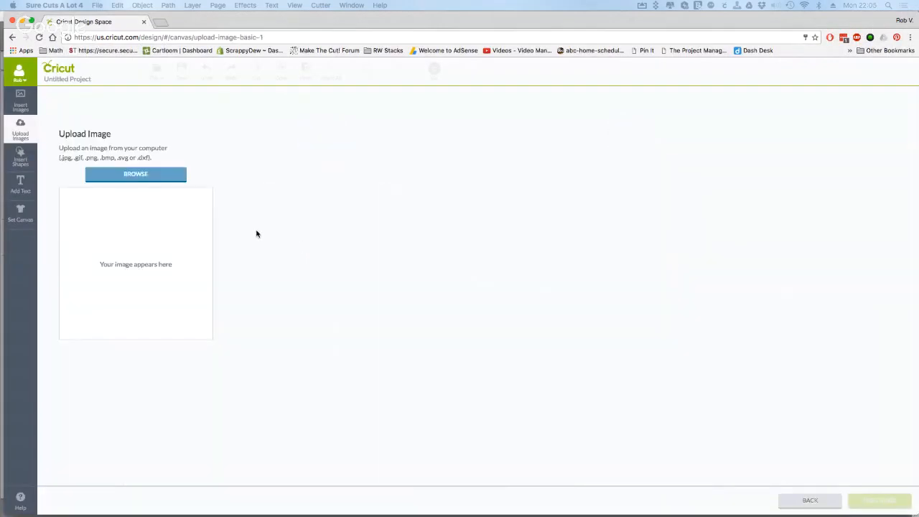
pyautogui.click(139, 176)
pyautogui.click(316, 157)
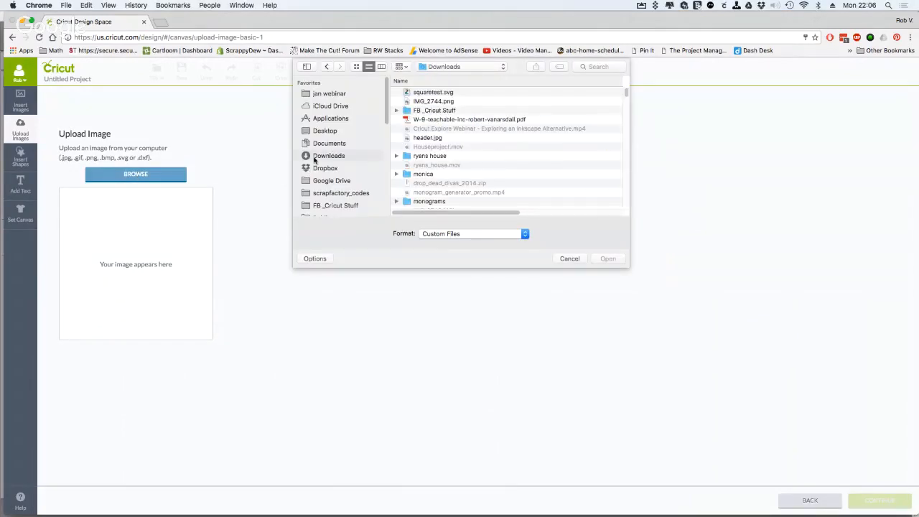
pyautogui.click(418, 96)
pyautogui.click(607, 259)
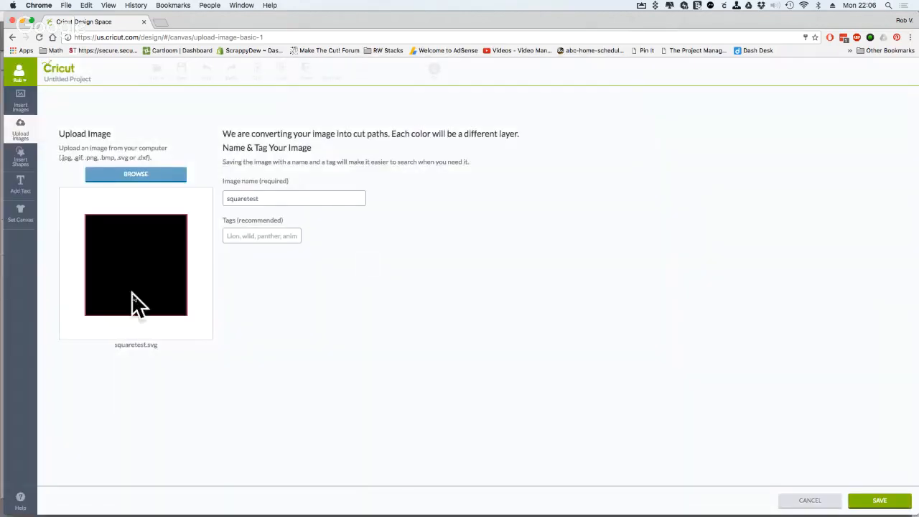
# Save the uploaded squaretest image and insert it from the uploaded images library onto the canvas
pyautogui.click(889, 502)
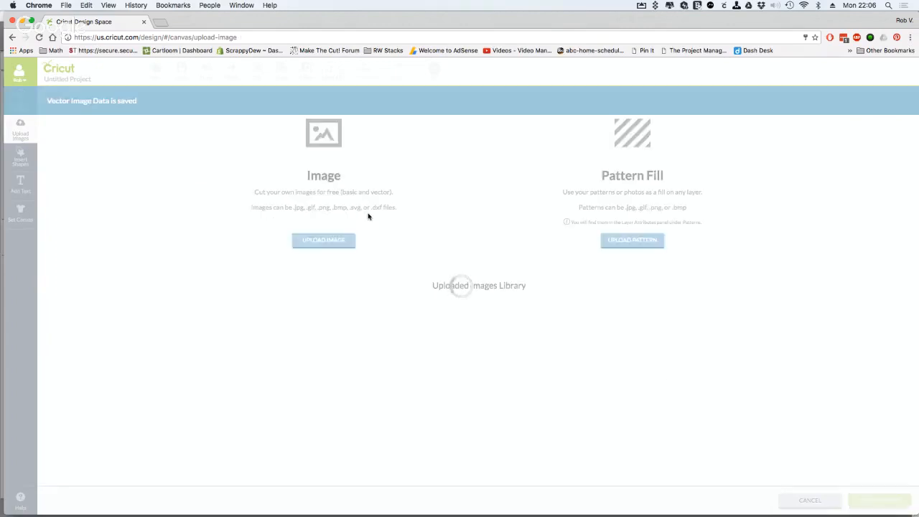
pyautogui.click(79, 323)
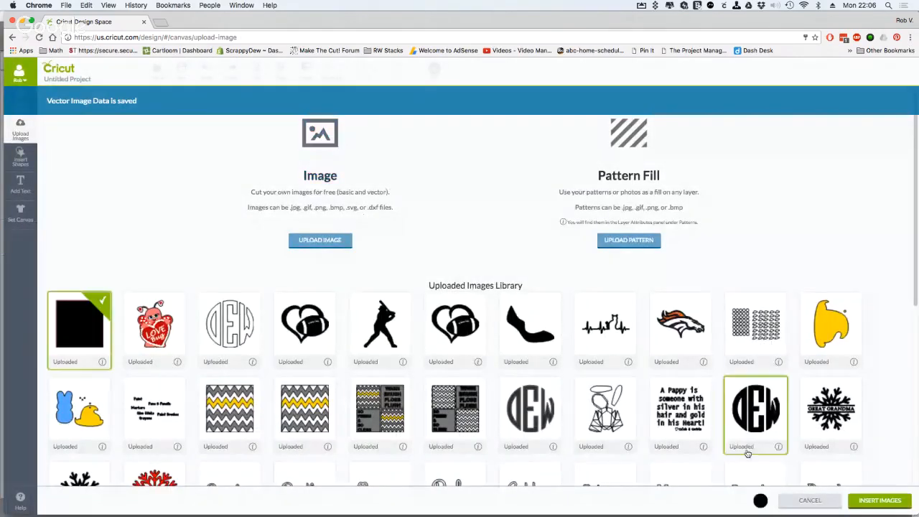
pyautogui.click(891, 501)
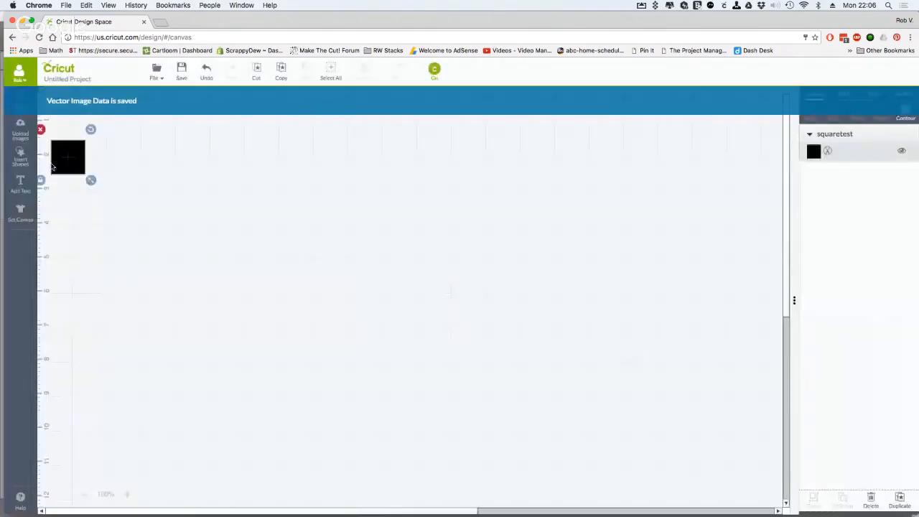
# Check the inserted square's width and height, and compare them with the original square in Sure Cuts A Lot
pyautogui.click(846, 94)
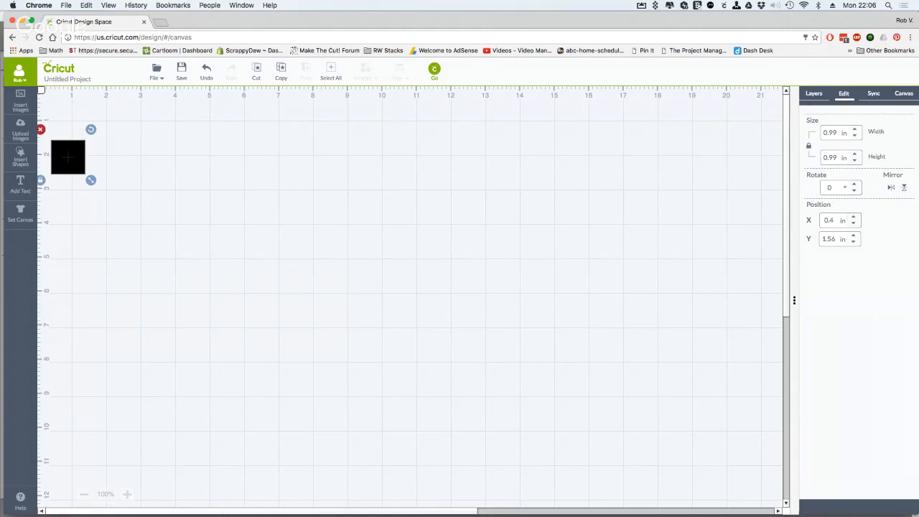
pyautogui.press('super+Tab')
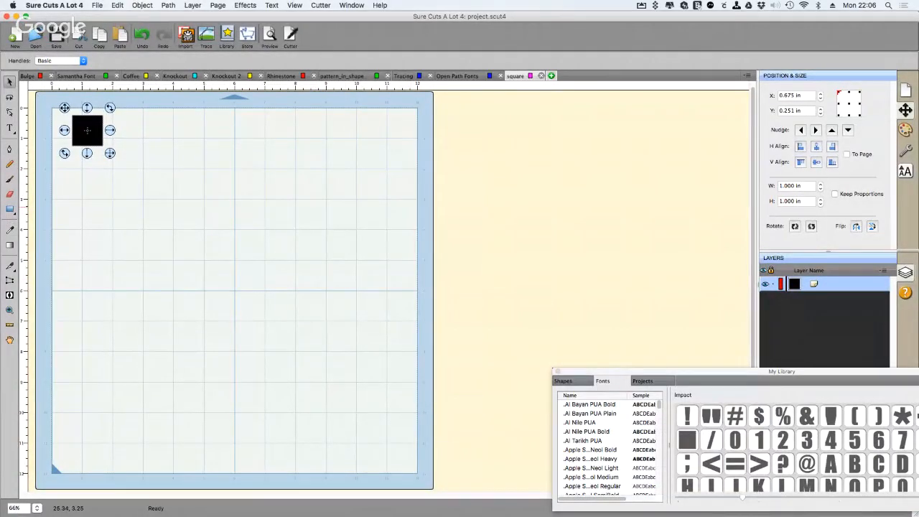
# Switch to the webinar presentation PDF and advance through the design freedom chart to the Tracing slide
pyautogui.press('super+Tab')
pyautogui.press('Right')
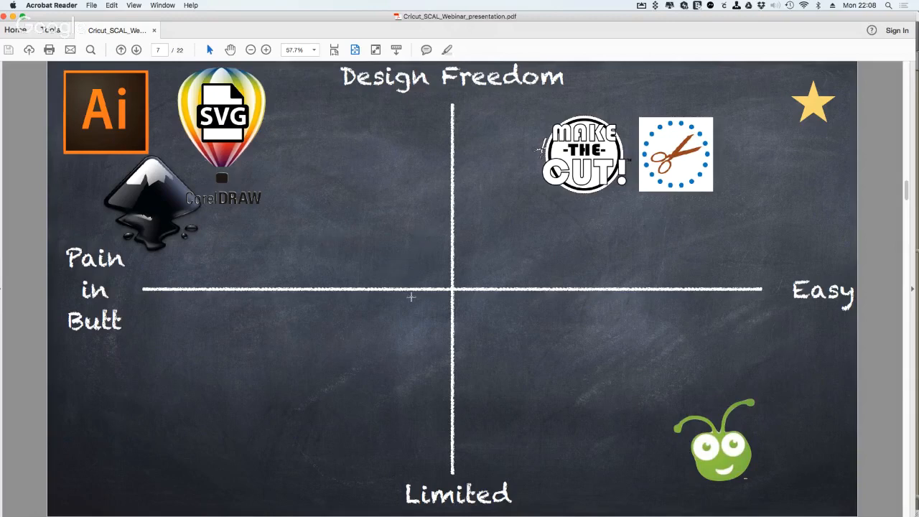
pyautogui.press('Right')
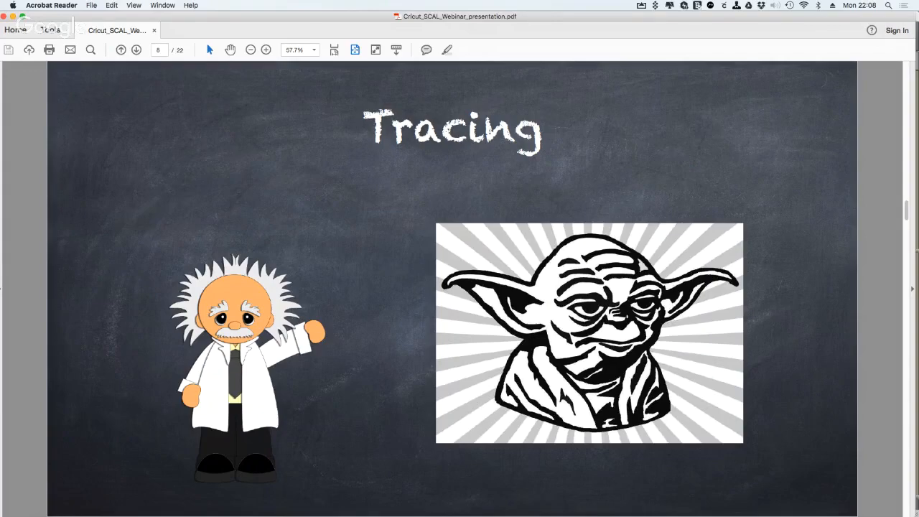
# Return to Cricut Design Space and load yoda.jpg from the tracing folder in SCAL_Cricut_webinar as a new image upload
pyautogui.press('super+Tab')
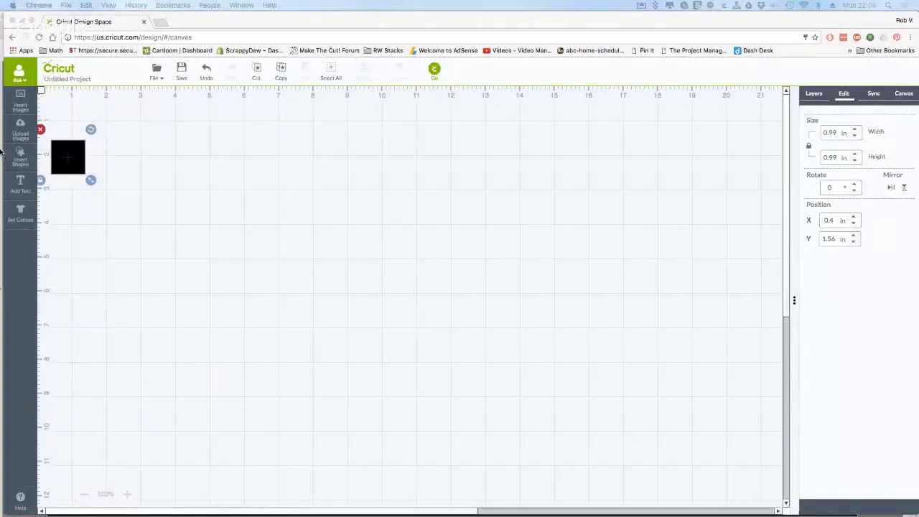
pyautogui.click(21, 135)
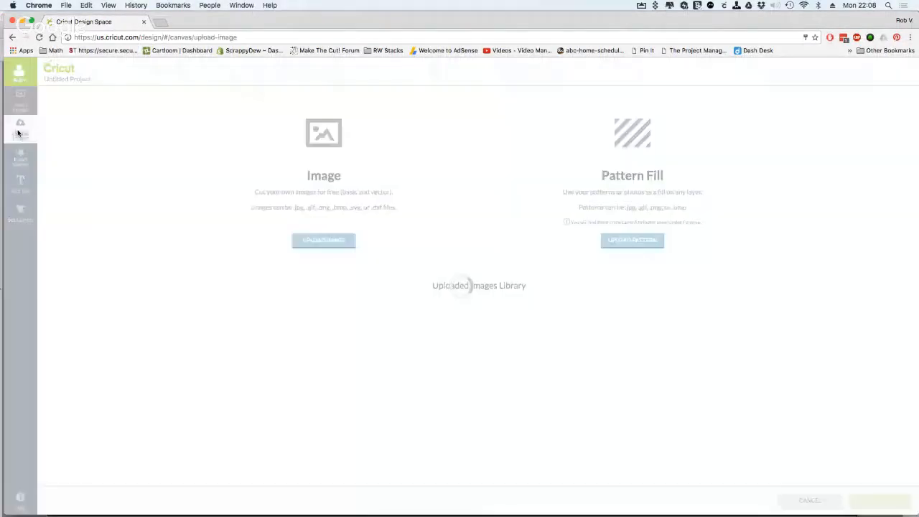
pyautogui.click(325, 242)
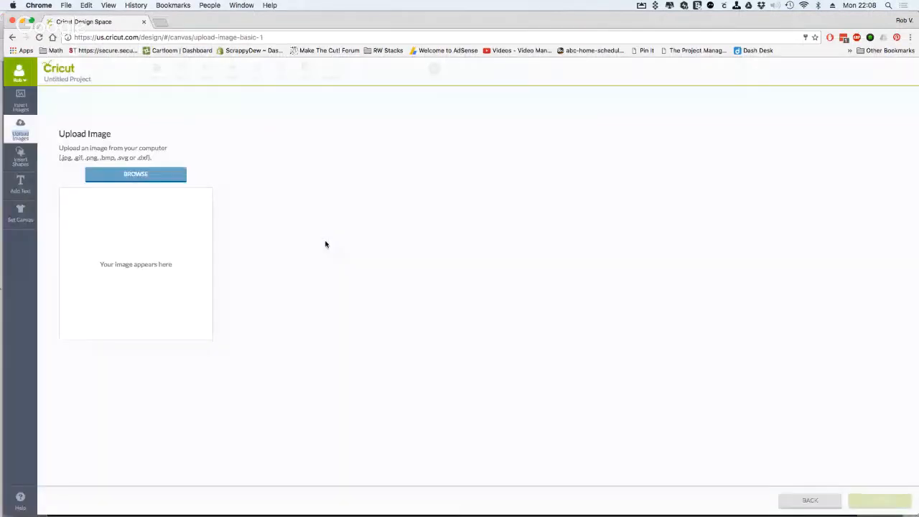
pyautogui.click(161, 178)
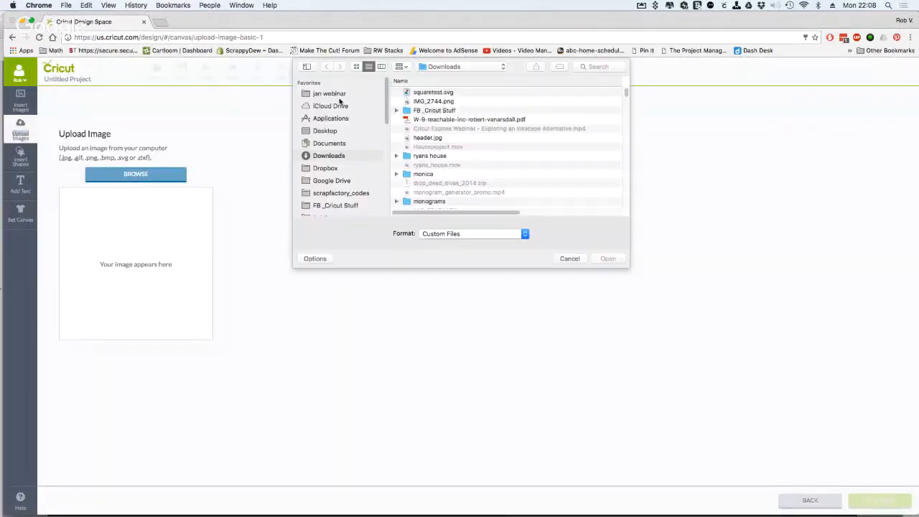
pyautogui.click(339, 97)
pyautogui.click(423, 101)
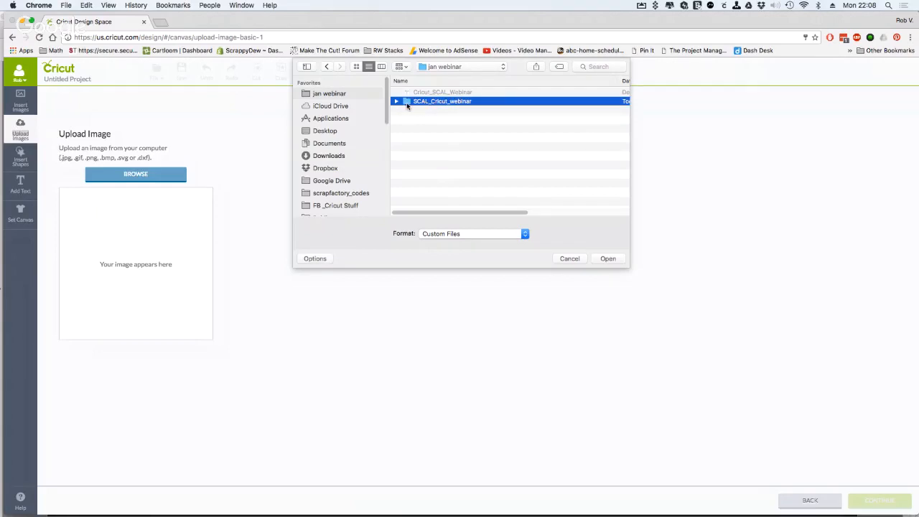
pyautogui.click(327, 67)
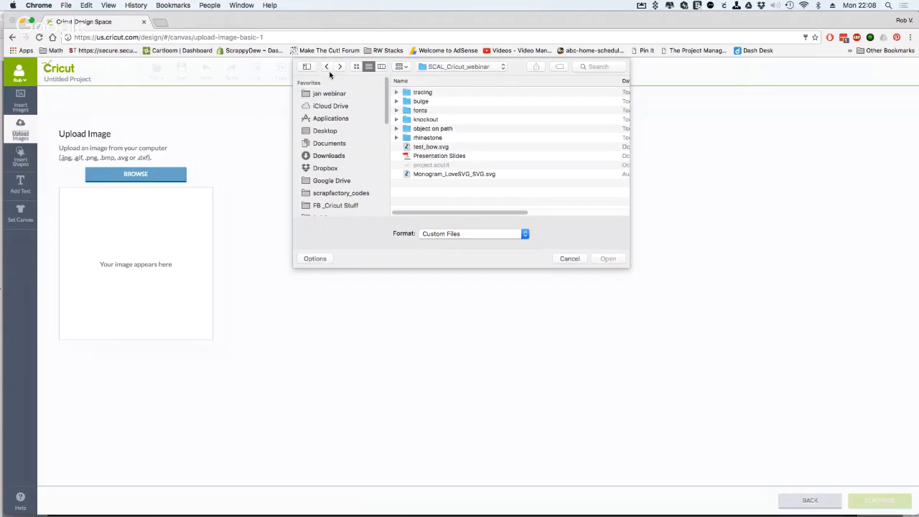
pyautogui.click(406, 94)
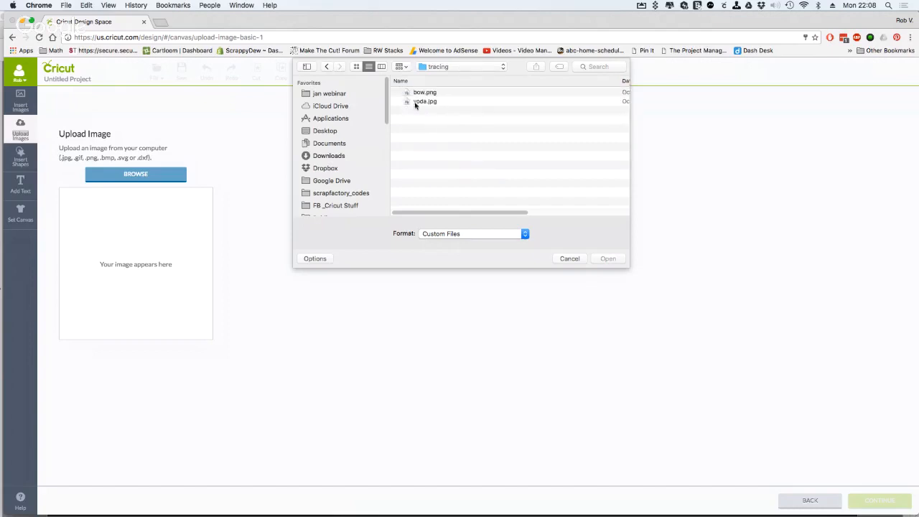
pyautogui.click(417, 101)
pyautogui.click(606, 259)
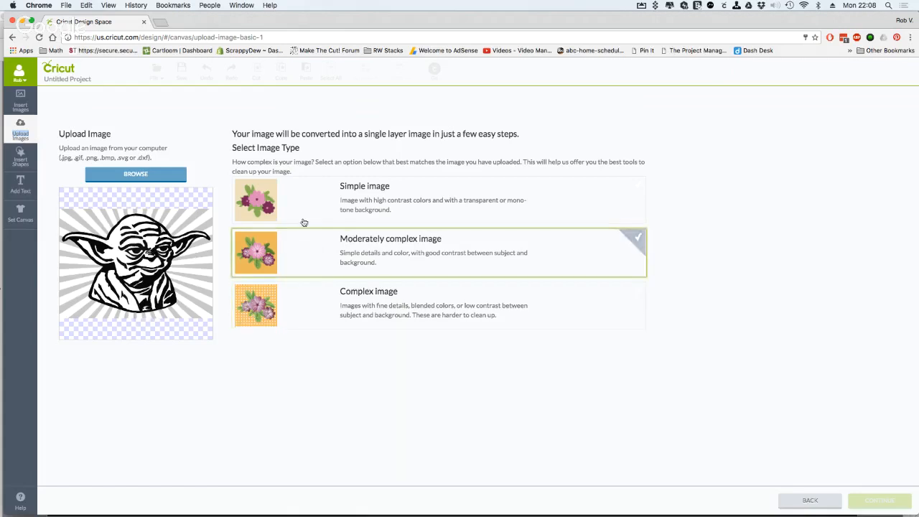
# Classify the Yoda picture as a Simple image and proceed to the background cleanup
pyautogui.click(272, 210)
pyautogui.click(265, 253)
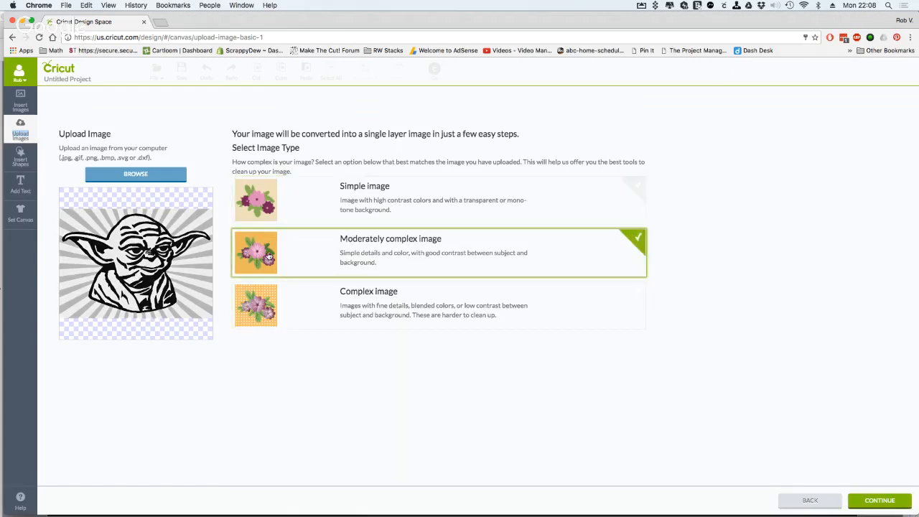
pyautogui.click(251, 297)
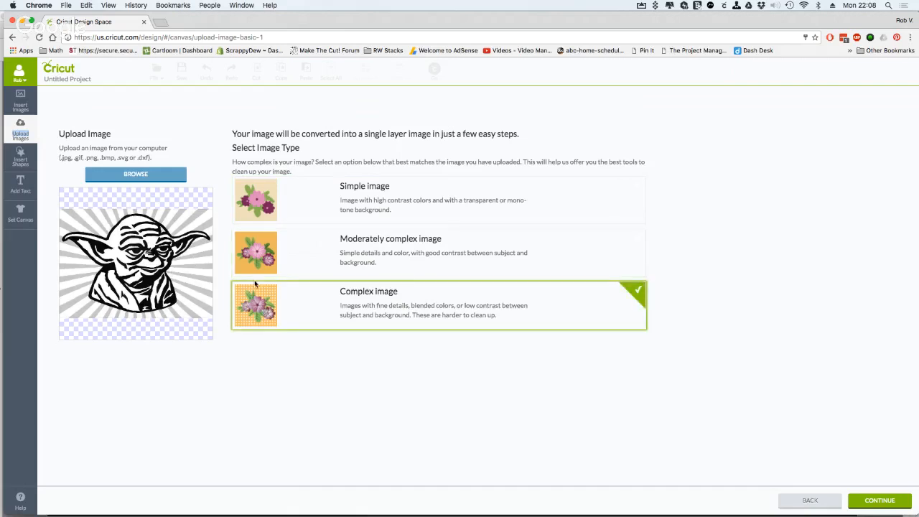
pyautogui.click(268, 211)
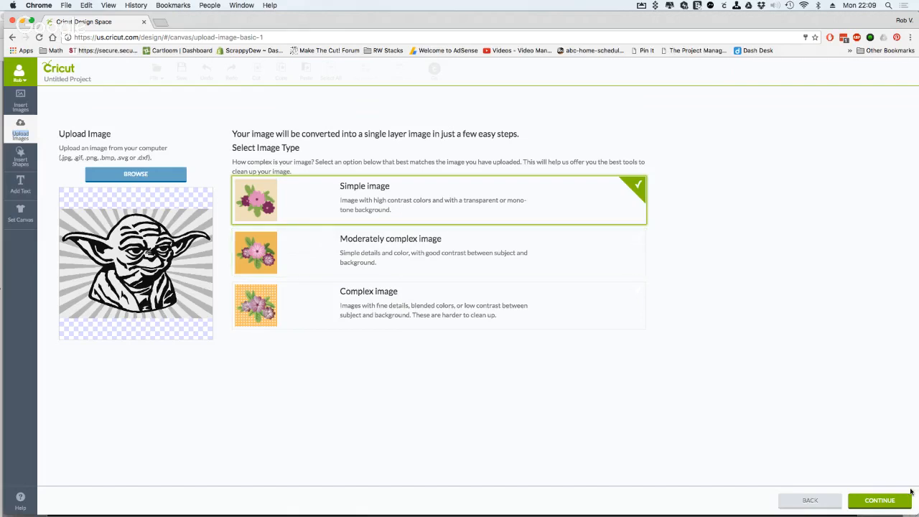
pyautogui.click(879, 501)
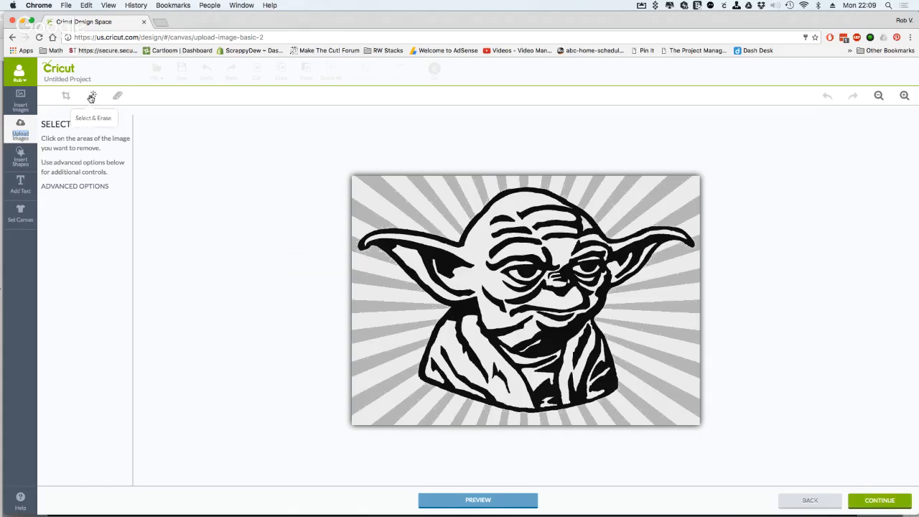
# Erase the background rays on the left side of Yoda and the light areas inside the figure with Select & Erase
pyautogui.click(407, 203)
pyautogui.click(422, 196)
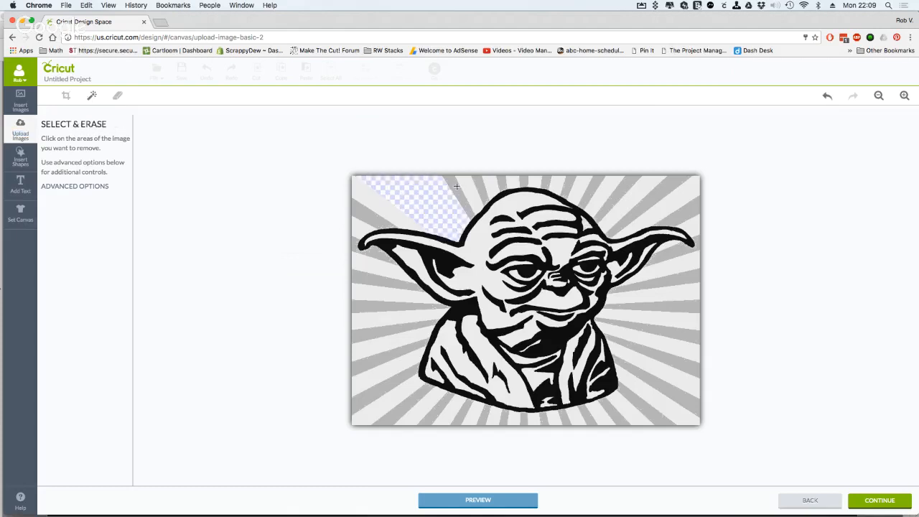
pyautogui.click(362, 207)
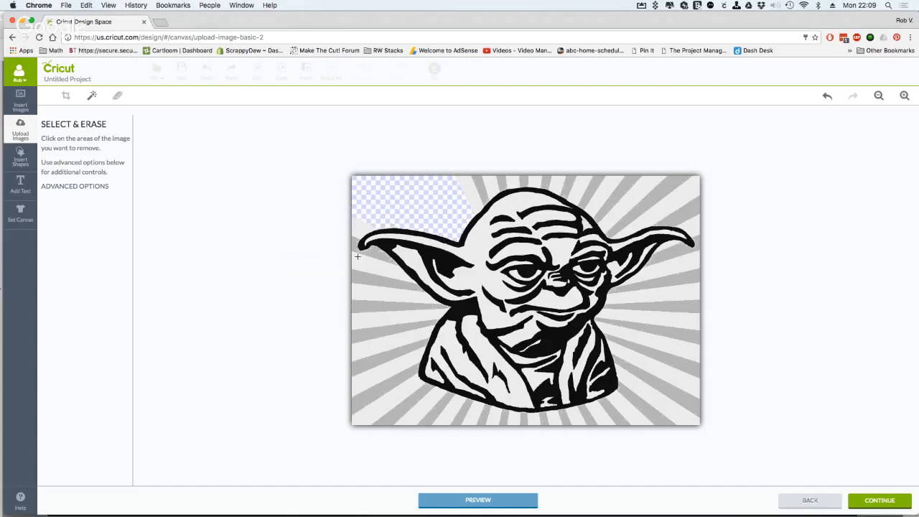
pyautogui.click(361, 264)
pyautogui.click(376, 289)
pyautogui.click(372, 316)
pyautogui.click(378, 342)
pyautogui.click(385, 305)
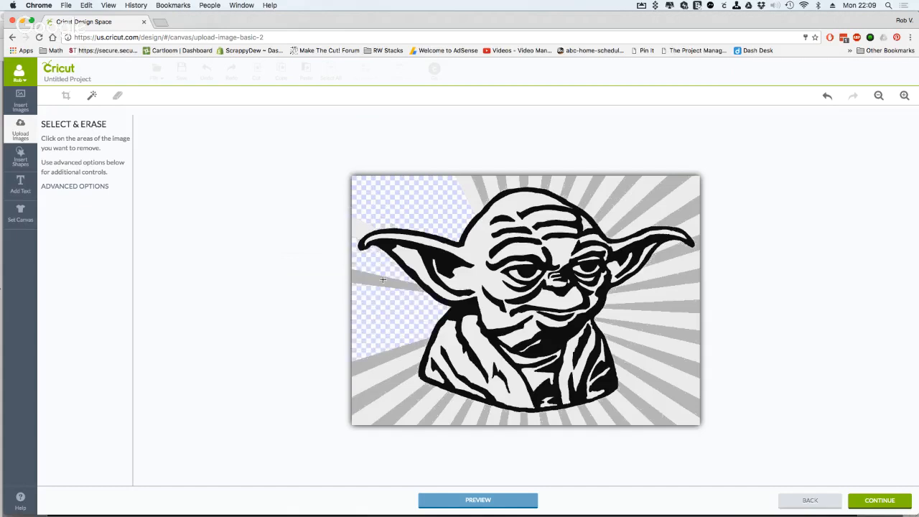
pyautogui.click(384, 281)
pyautogui.click(375, 366)
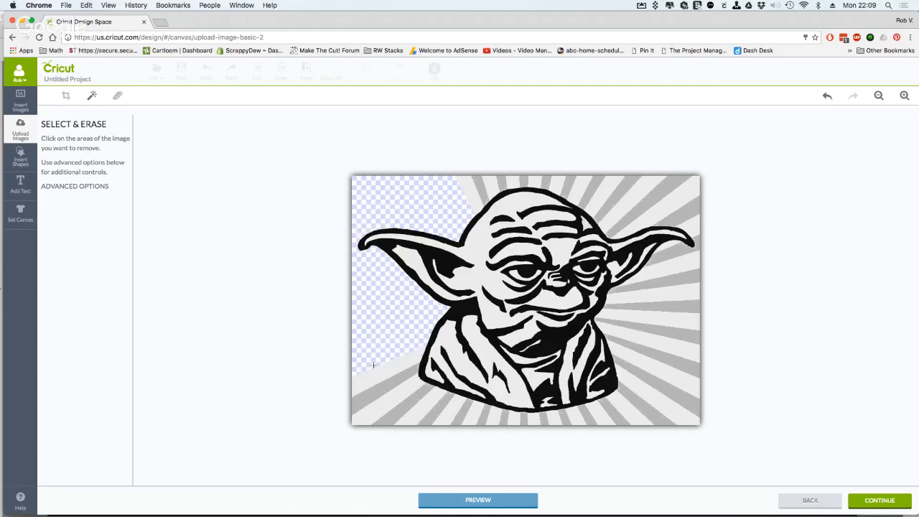
pyautogui.click(385, 402)
pyautogui.click(406, 411)
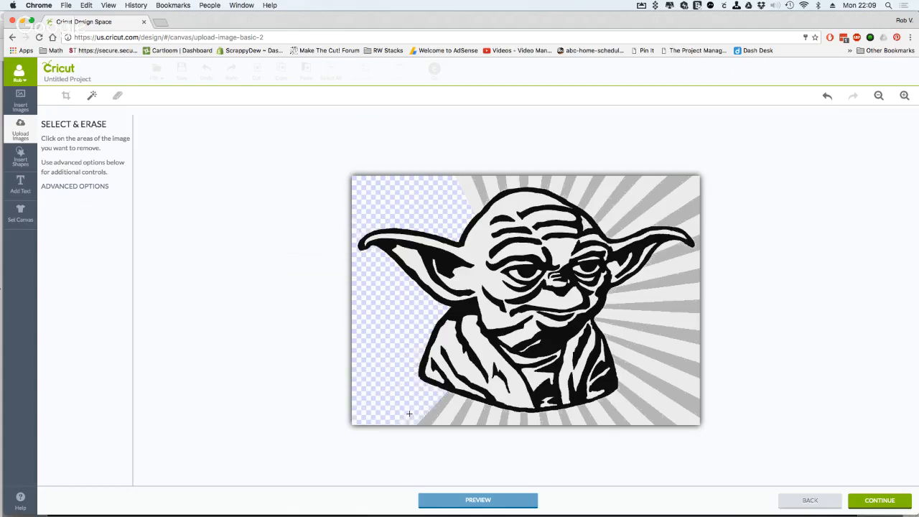
pyautogui.click(438, 417)
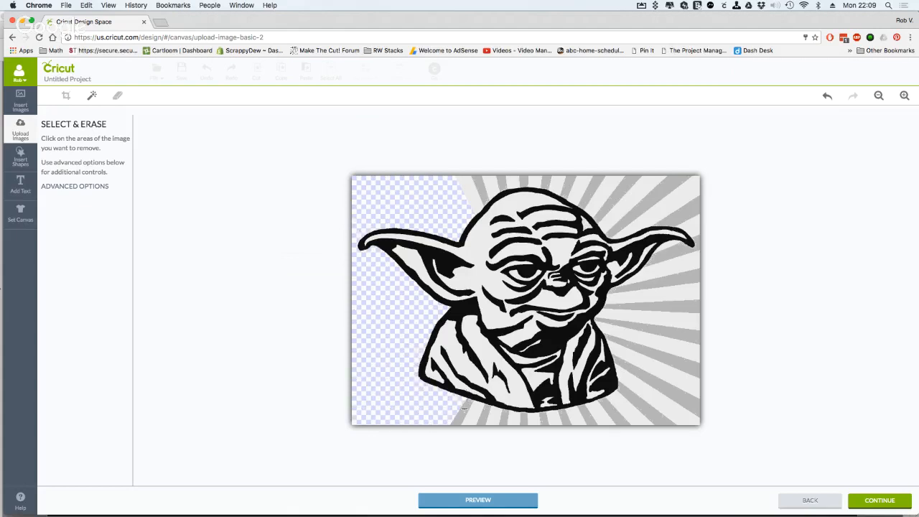
pyautogui.click(459, 399)
pyautogui.click(467, 277)
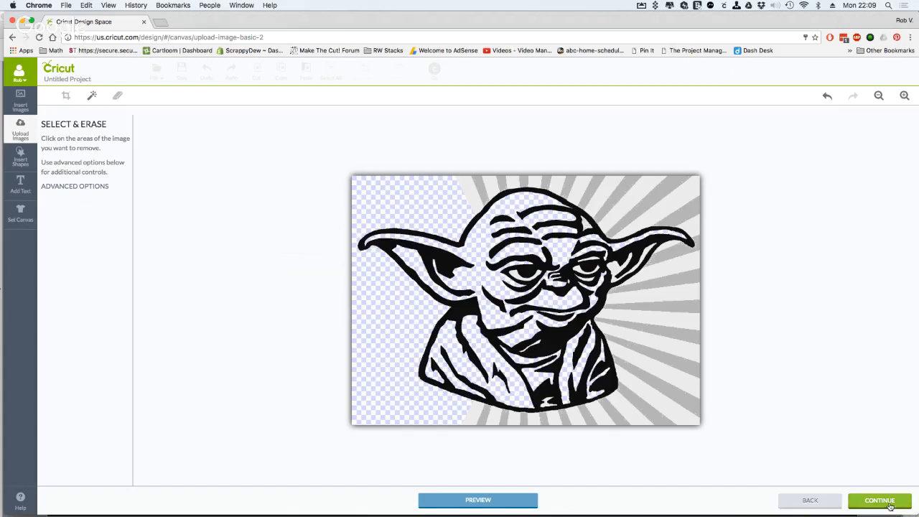
# Continue to the save options for the Yoda upload, switch to Sure Cuts A Lot 4, and delete the black square
pyautogui.click(880, 501)
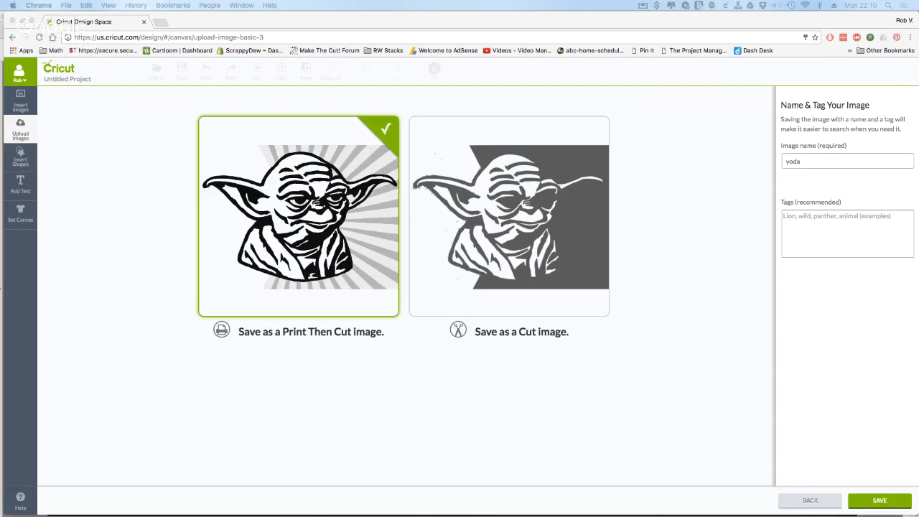
pyautogui.press('super+Tab')
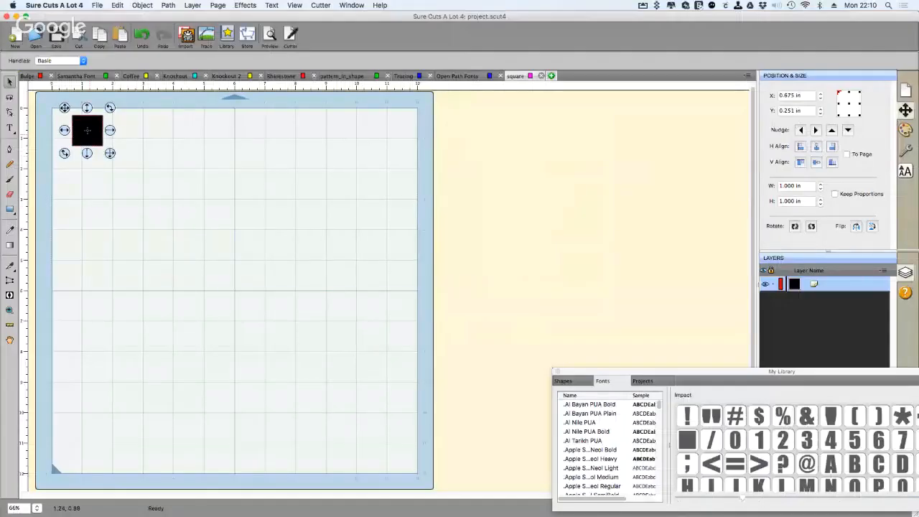
pyautogui.press('Delete')
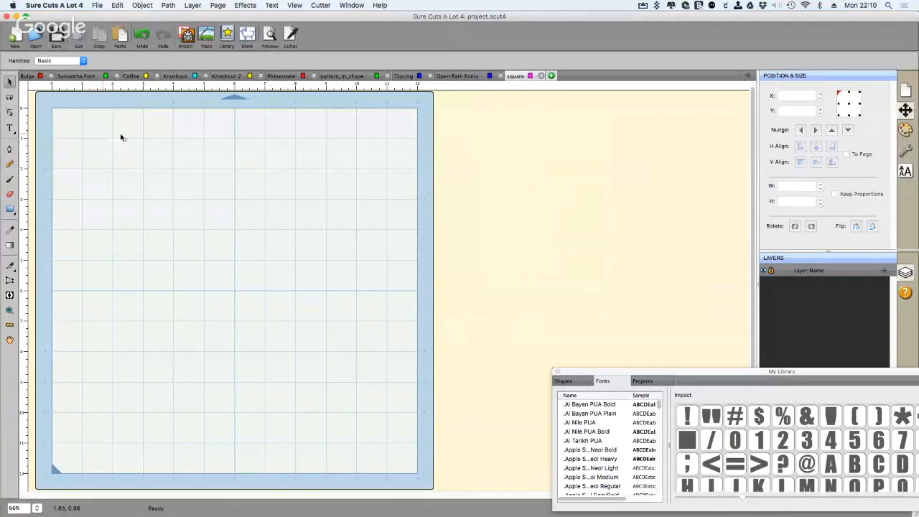
# Load yoda.jpg from the tracing folder in SCAL_Cricut_webinar as the source for a new image trace
pyautogui.click(207, 36)
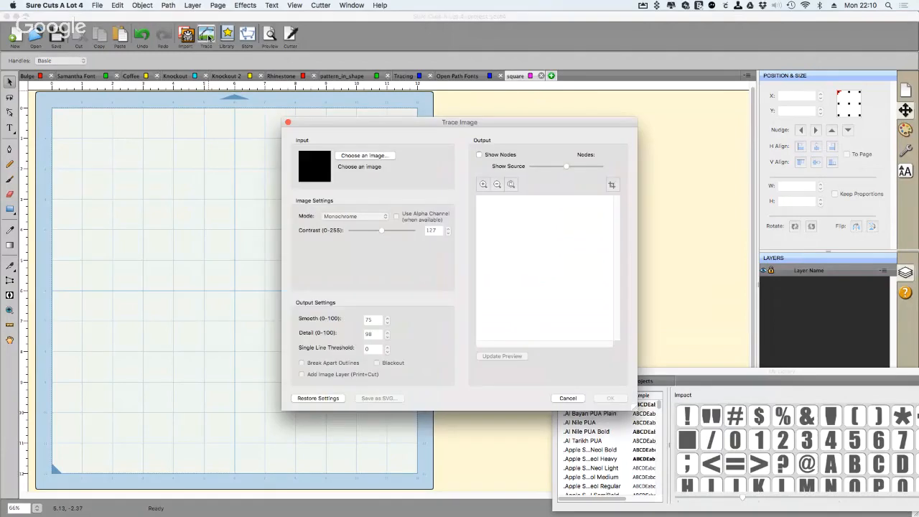
pyautogui.click(370, 157)
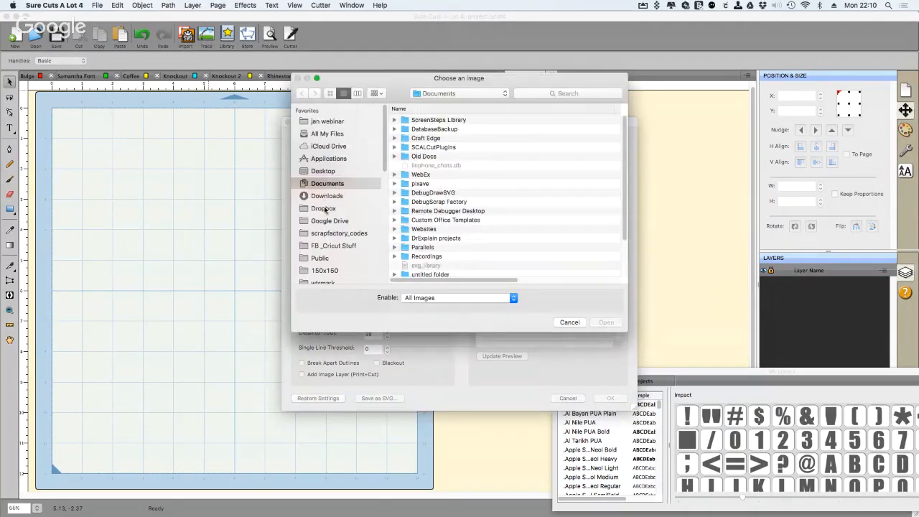
pyautogui.click(324, 124)
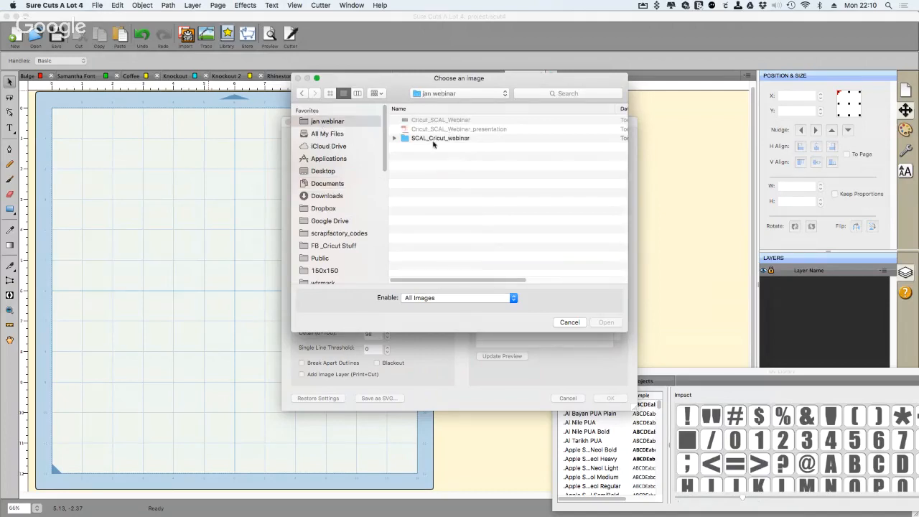
pyautogui.doubleClick(431, 139)
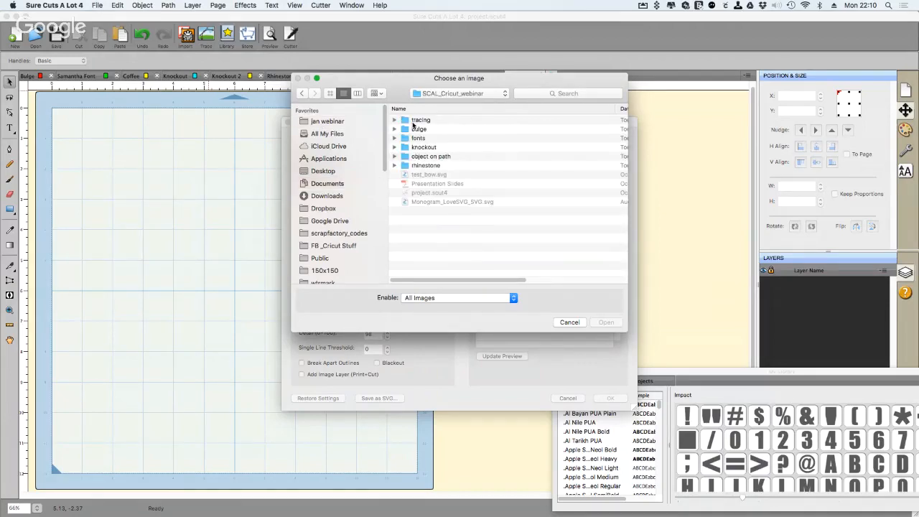
pyautogui.doubleClick(417, 121)
pyautogui.doubleClick(418, 130)
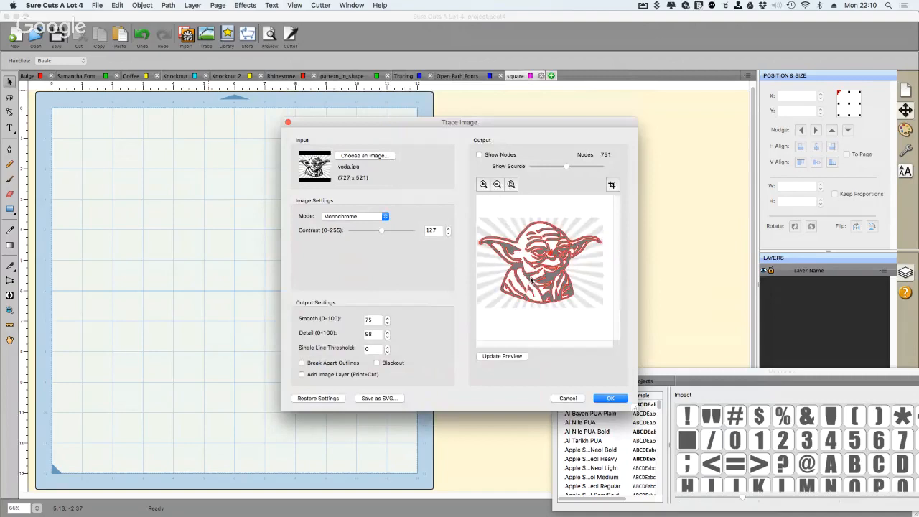
# Trace the Yoda picture onto the mat in Monochrome mode and delete the resulting artwork
pyautogui.click(356, 217)
pyautogui.click(357, 218)
pyautogui.click(354, 218)
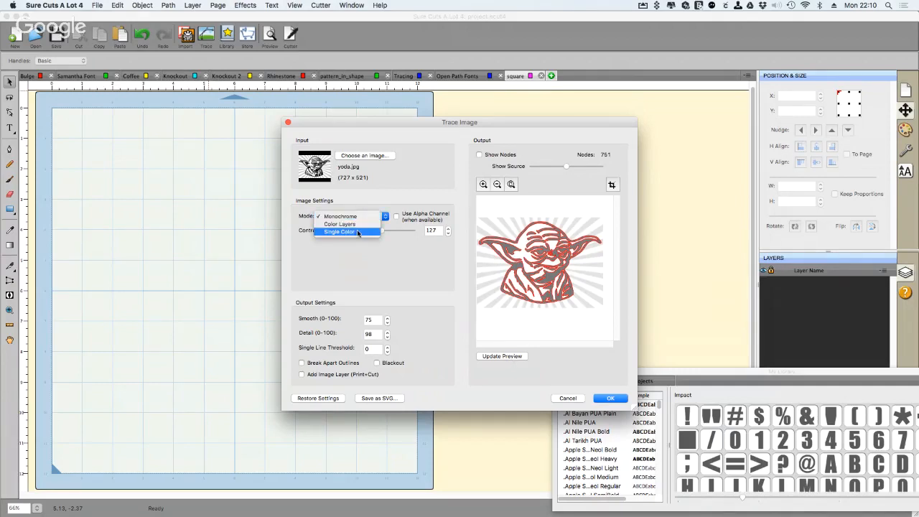
pyautogui.click(383, 199)
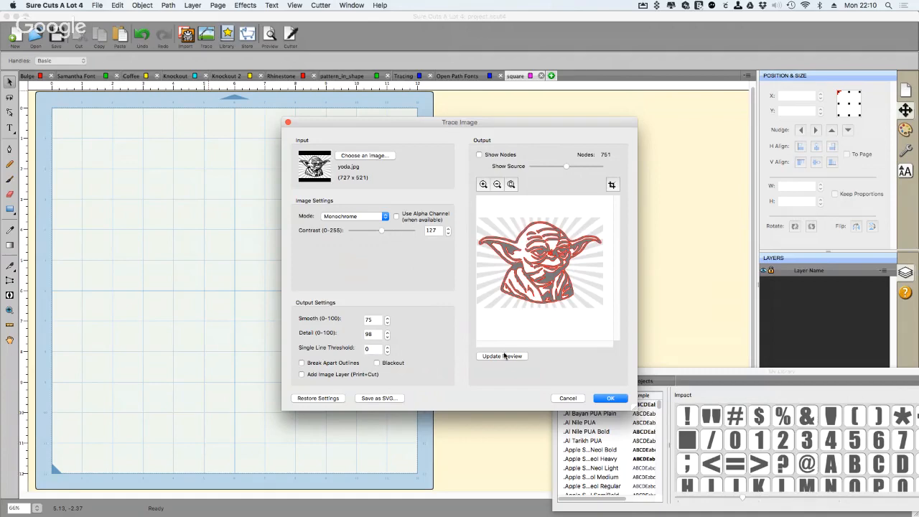
pyautogui.click(483, 185)
pyautogui.click(483, 185)
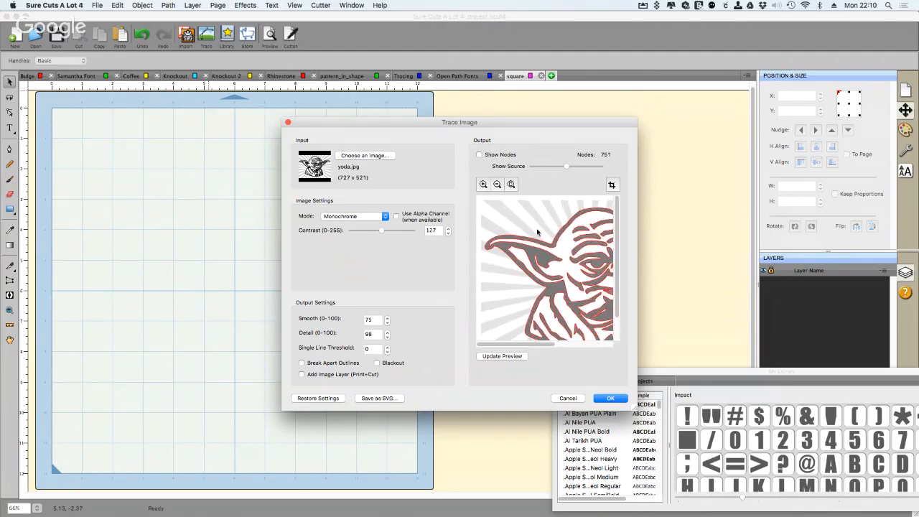
pyautogui.click(612, 399)
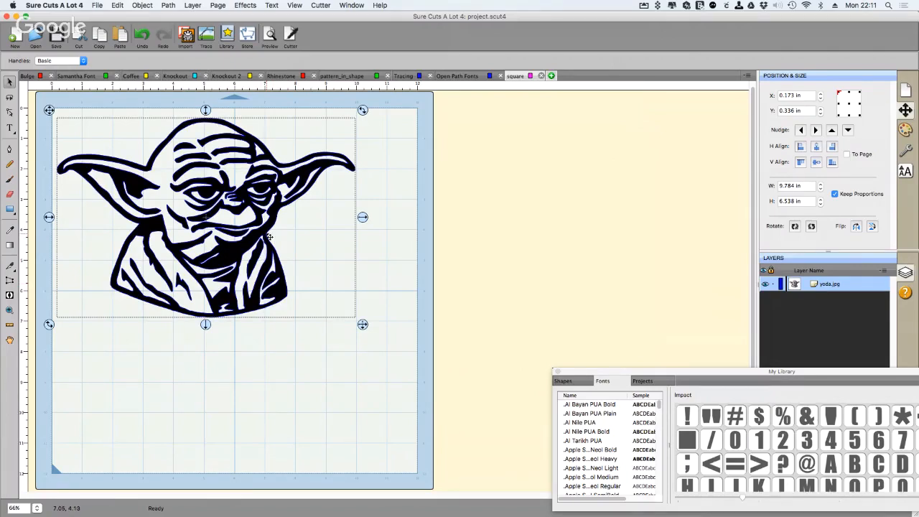
pyautogui.press('Delete')
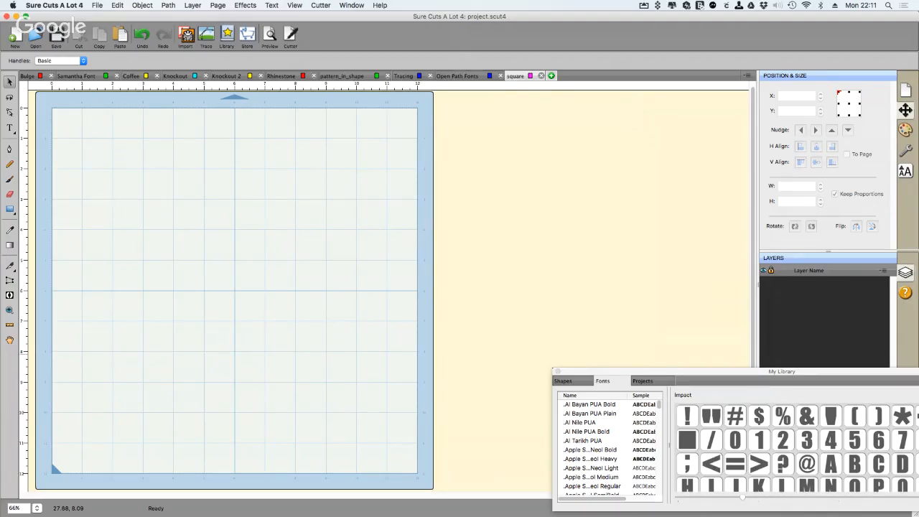
# Switch to the webinar presentation PDF and advance to the Tracing slide with the pink bow and monogram
pyautogui.press('super+Tab')
pyautogui.press('Right')
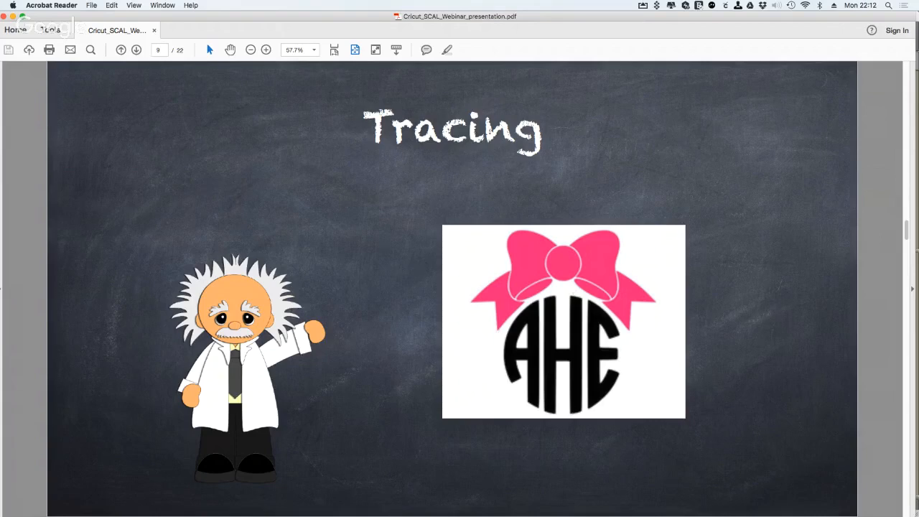
# Return to Sure Cuts A Lot and load bow.png from the tracing folder in SCAL_Cricut_webinar for tracing
pyautogui.press('super+Tab')
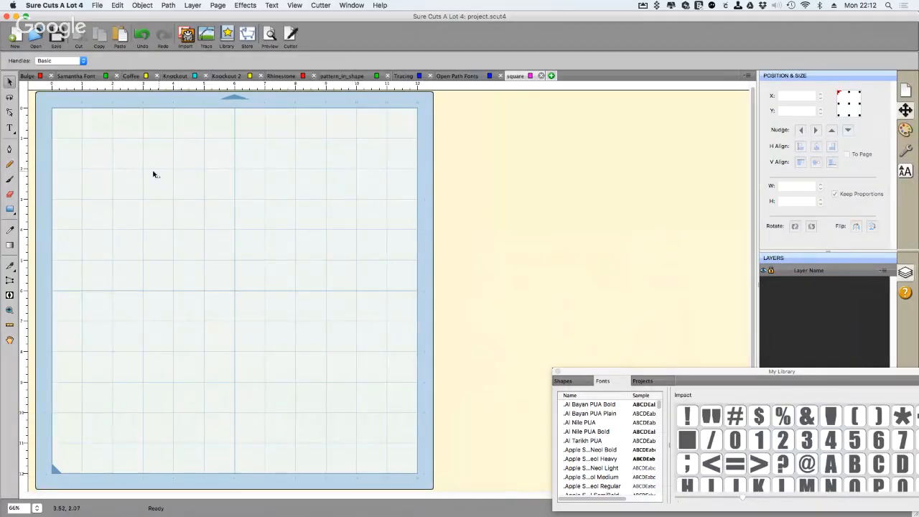
pyautogui.click(207, 34)
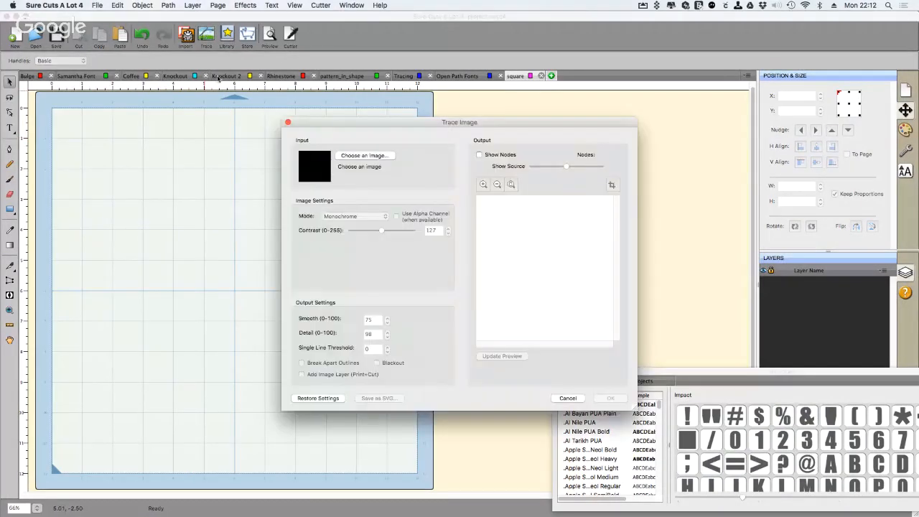
pyautogui.click(367, 156)
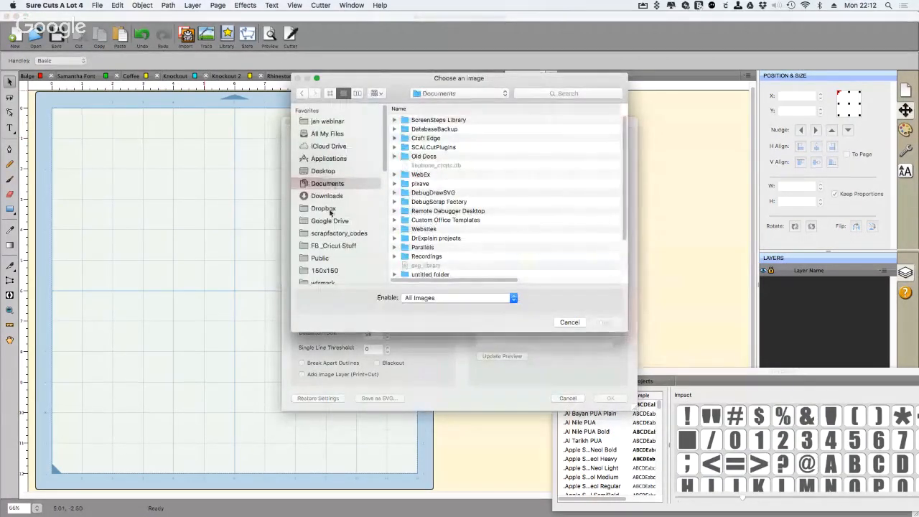
pyautogui.click(331, 122)
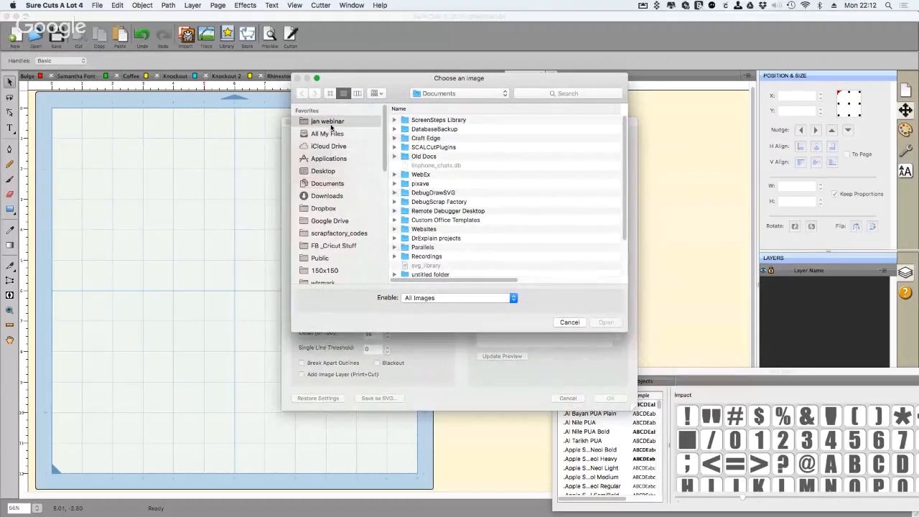
pyautogui.doubleClick(406, 138)
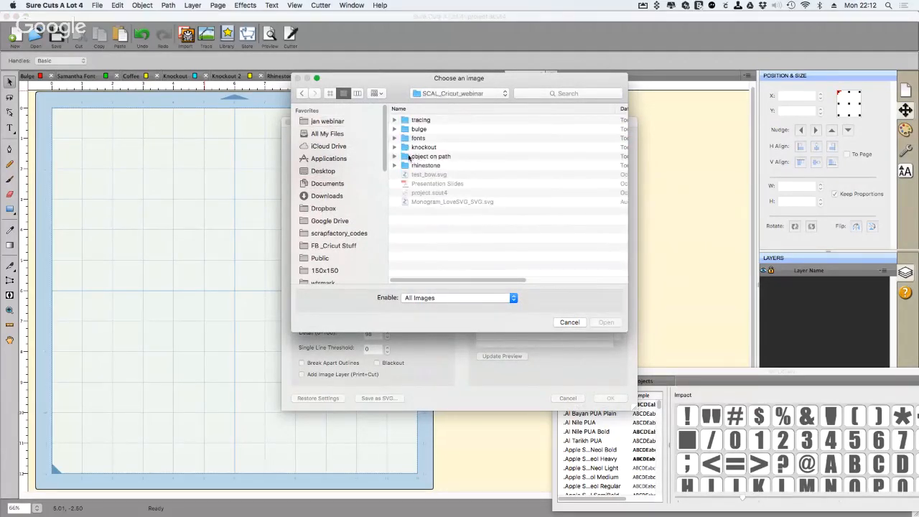
pyautogui.click(395, 120)
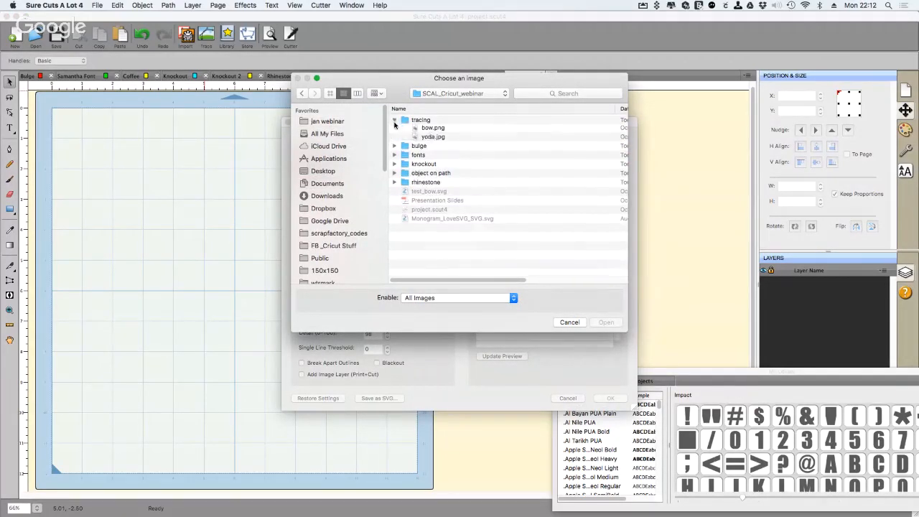
pyautogui.click(433, 129)
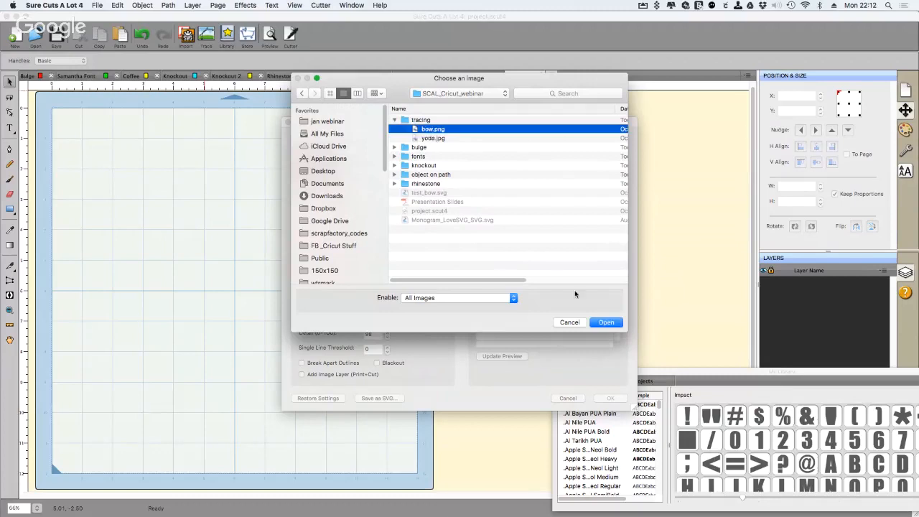
pyautogui.click(605, 322)
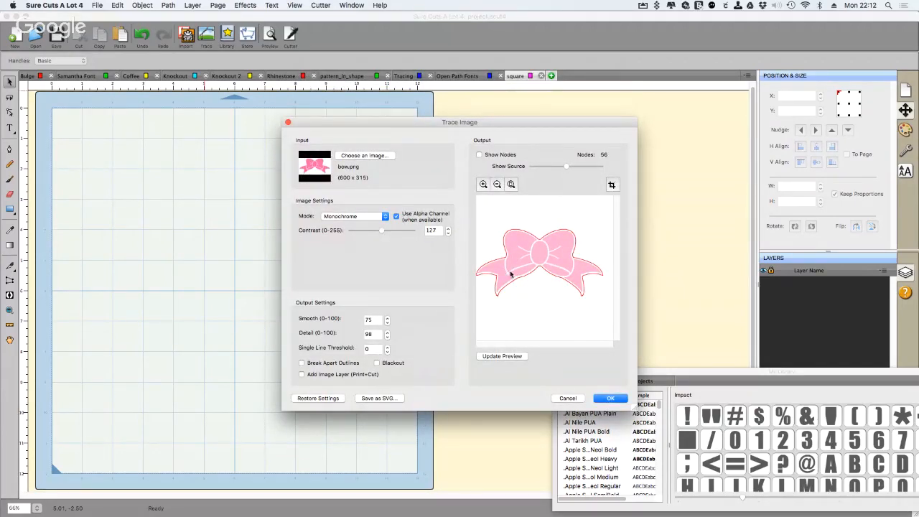
# Set the trace mode to Single Color, sample the bow's pink as the traced color, and update the preview
pyautogui.click(370, 218)
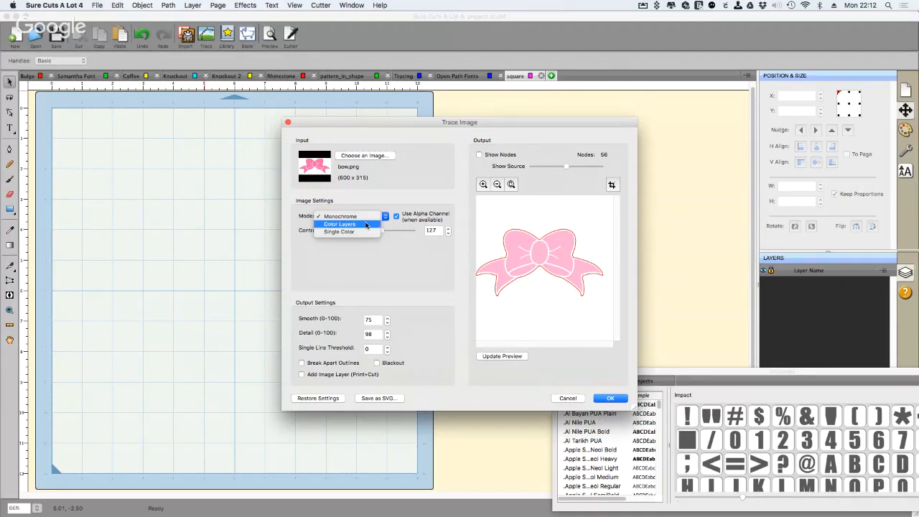
pyautogui.click(365, 231)
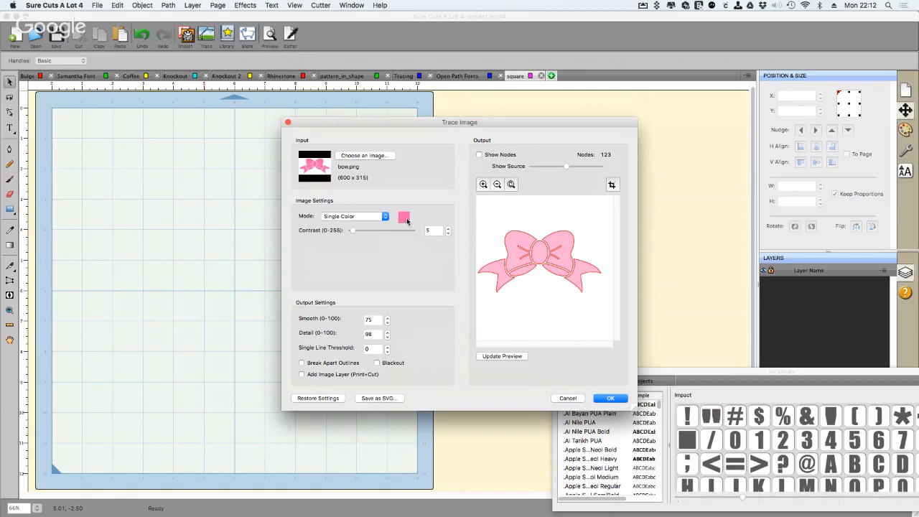
pyautogui.click(405, 219)
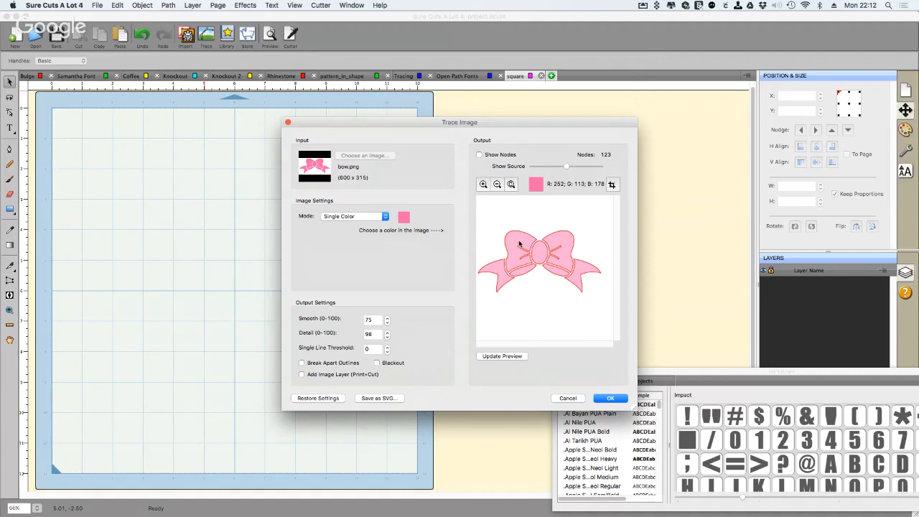
pyautogui.click(520, 244)
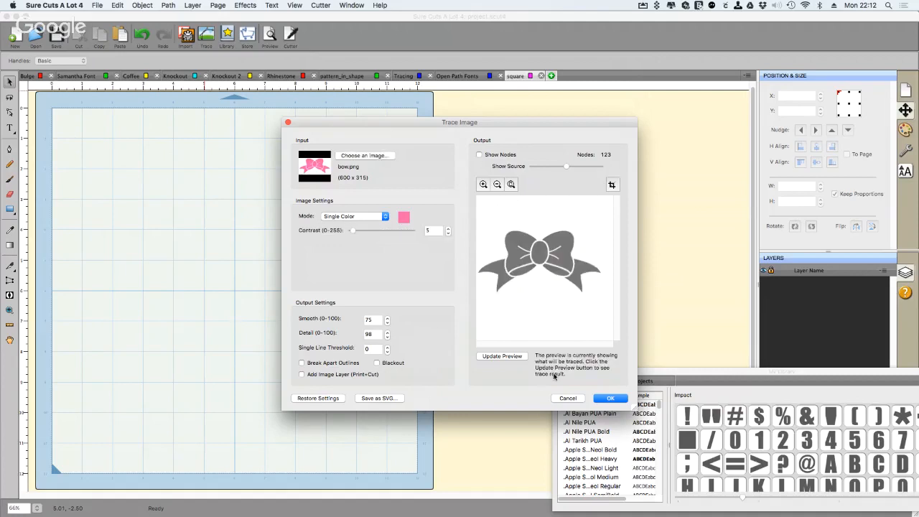
pyautogui.click(508, 358)
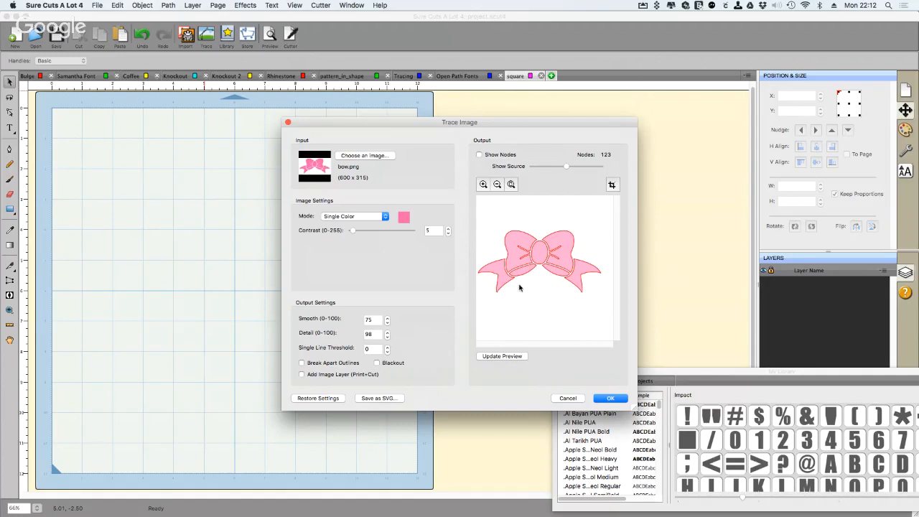
# Place the traced bow on the mat and move it to about X 2.378 in, Y 0.847 in
pyautogui.click(612, 398)
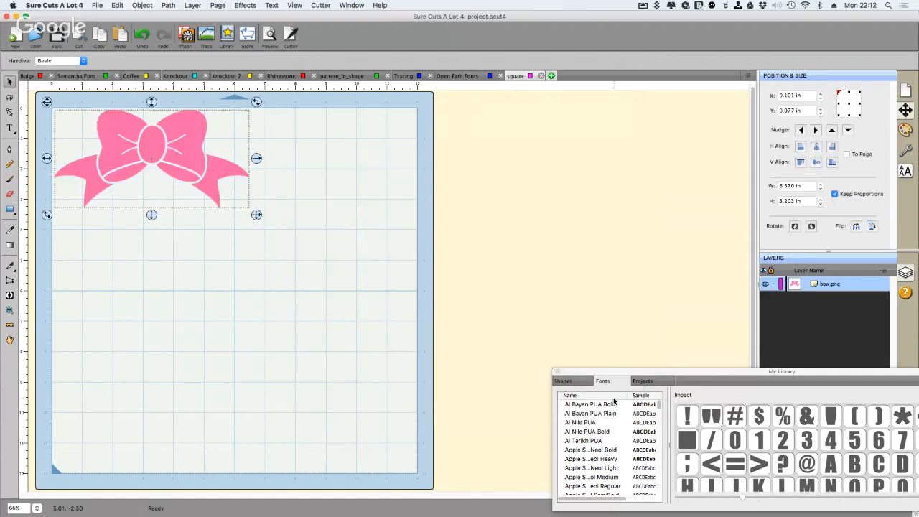
pyautogui.moveTo(217, 188); pyautogui.dragTo(286, 212)
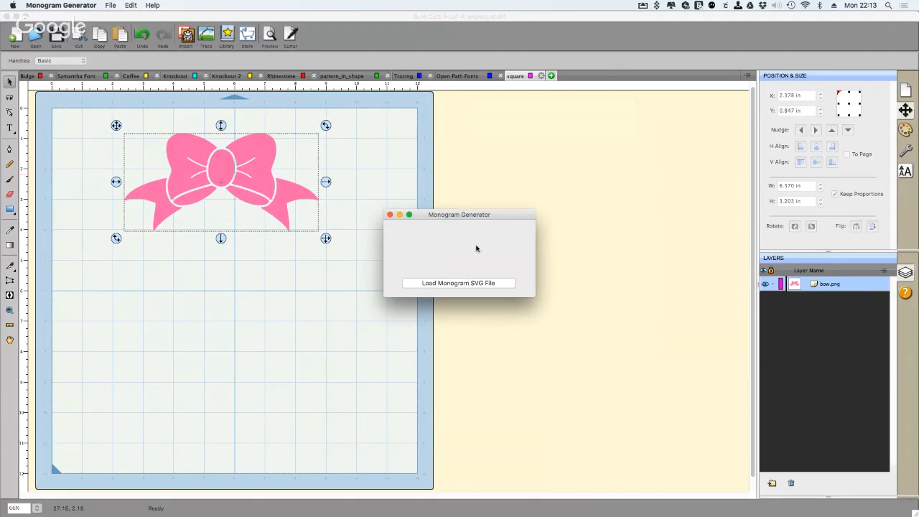
# Position the Monogram Generator window below the bow and load Monogram_LoveSVG_SVG.svg from the SCAL_Cricut_webinar folder into it
pyautogui.moveTo(480, 216); pyautogui.dragTo(347, 311)
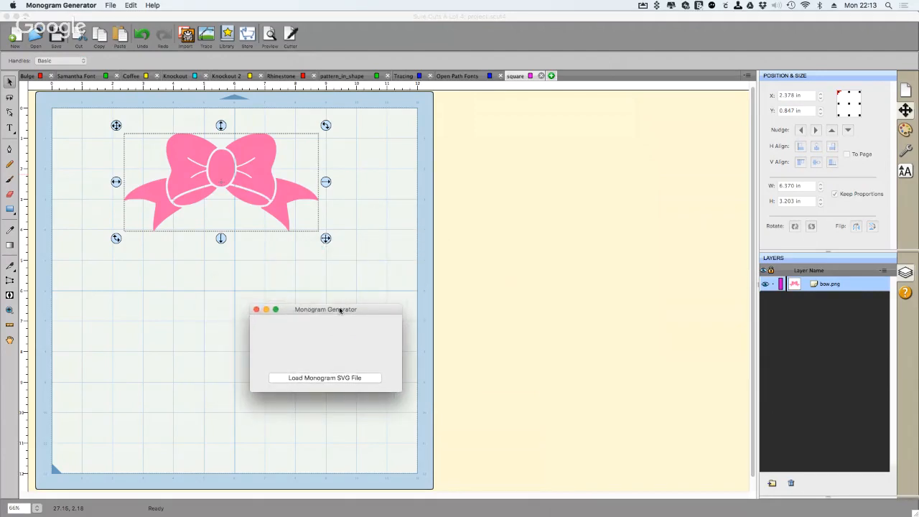
pyautogui.click(329, 380)
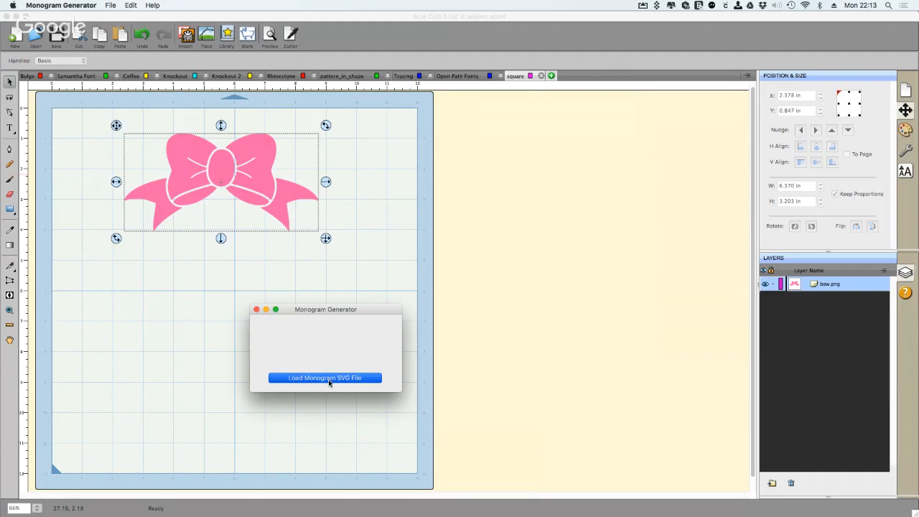
pyautogui.click(316, 120)
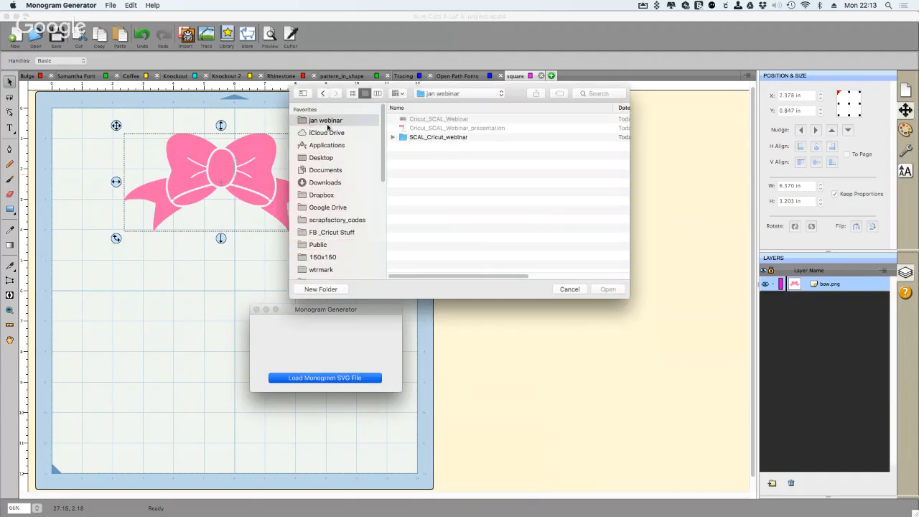
pyautogui.click(412, 137)
pyautogui.doubleClick(413, 137)
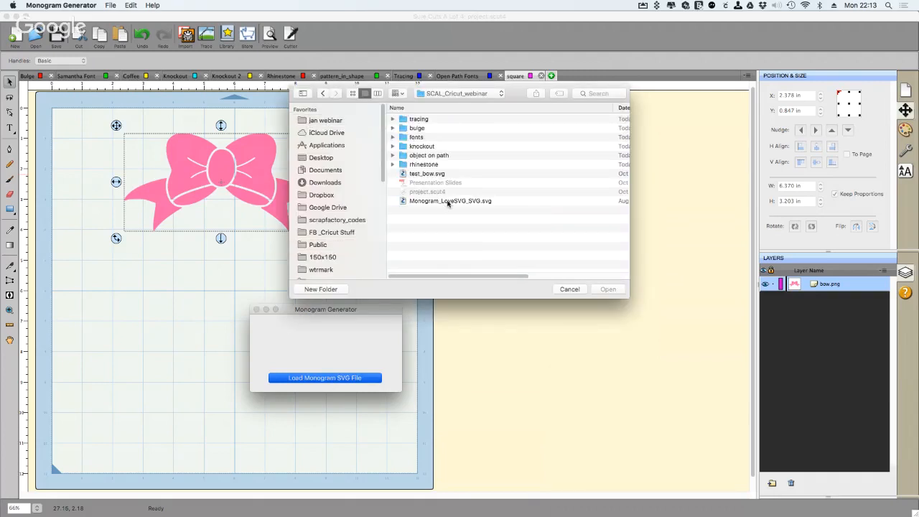
pyautogui.click(448, 202)
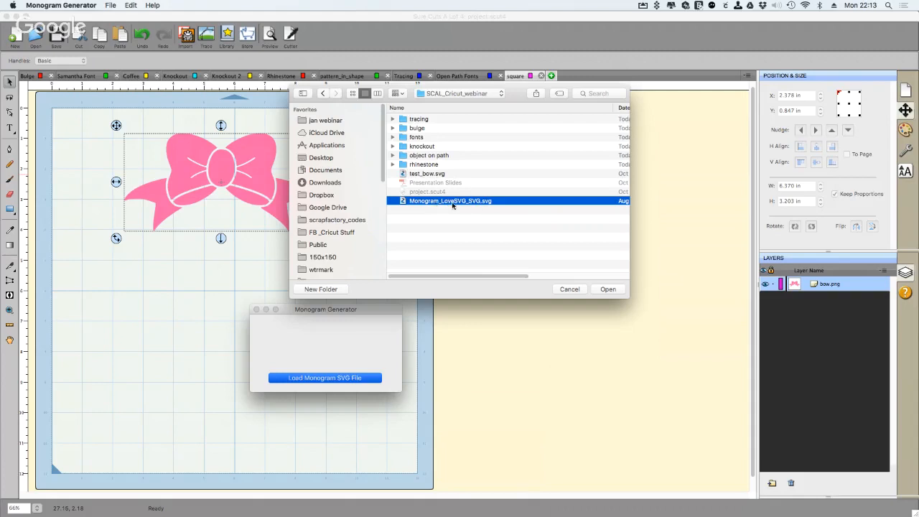
pyautogui.click(608, 289)
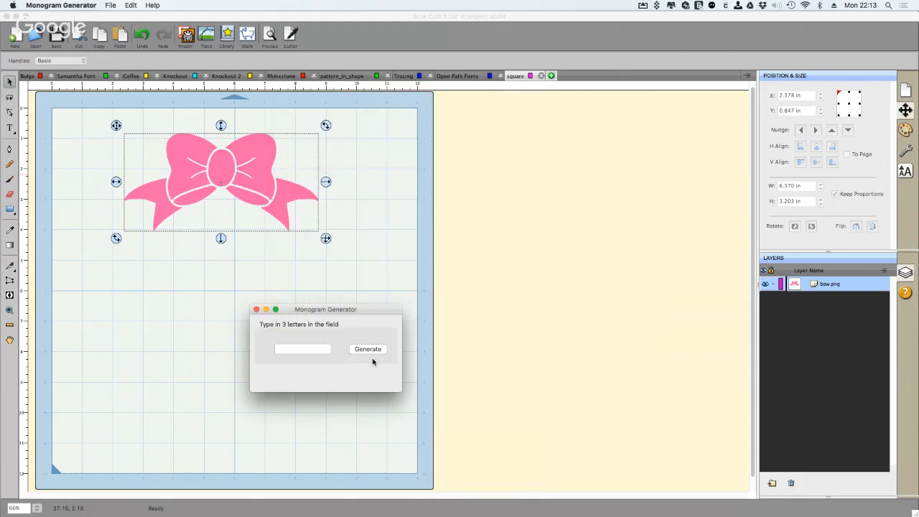
# Generate a three-letter monogram DEW, save it as monogram.svg in the SCAL_Cricut_webinar folder, and close the Monogram Generator
pyautogui.click(305, 350)
pyautogui.write('DEW')
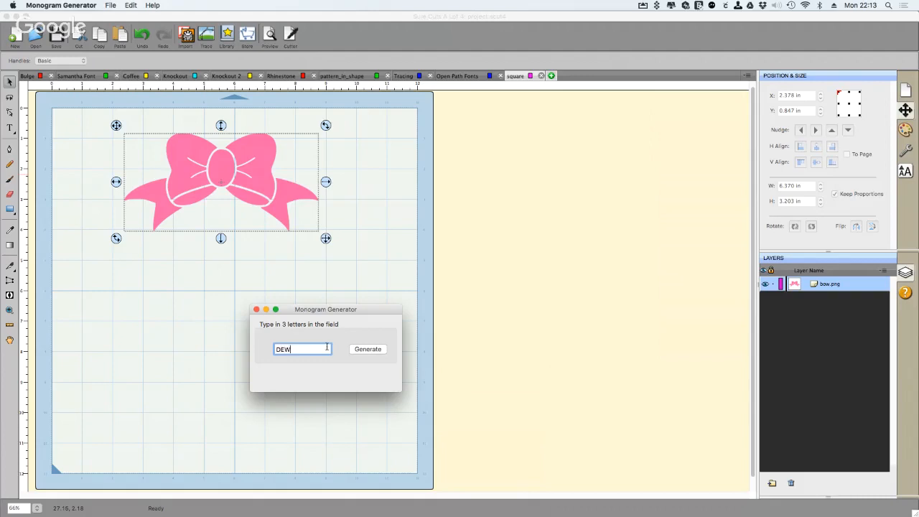
pyautogui.click(362, 351)
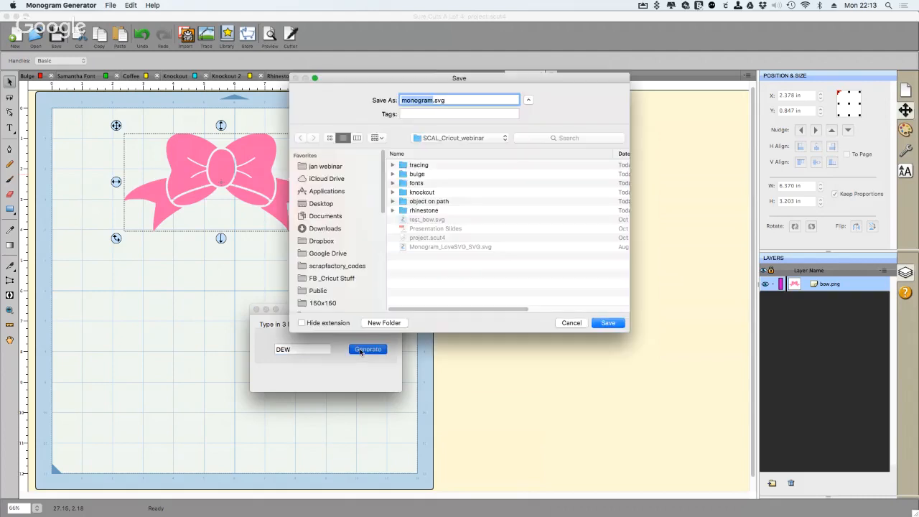
pyautogui.click(610, 325)
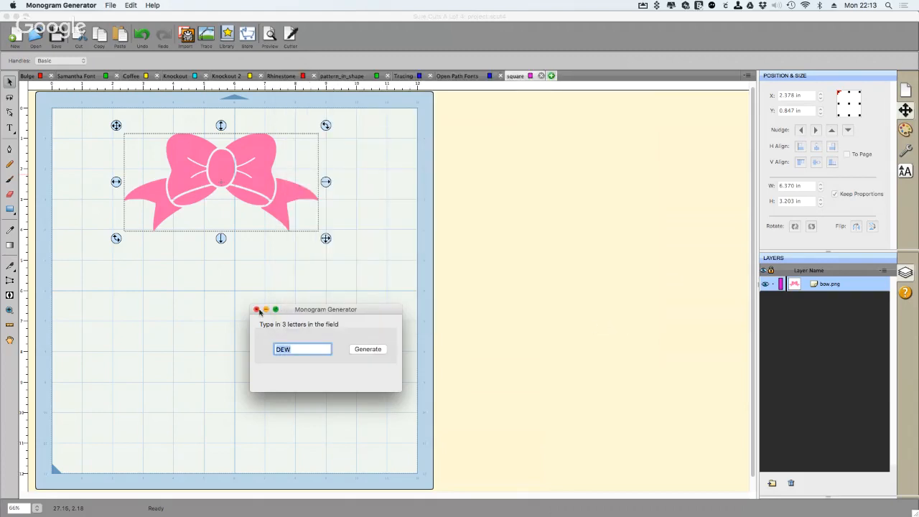
pyautogui.click(257, 310)
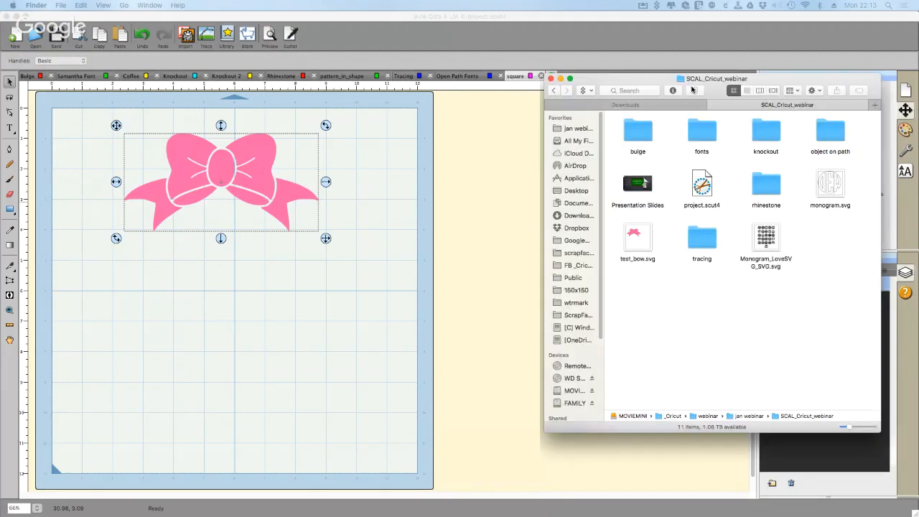
# Bring monogram.svg from the SCAL_Cricut_webinar folder onto the mat and position it beneath the bow
pyautogui.moveTo(693, 90); pyautogui.dragTo(567, 115)
pyautogui.moveTo(709, 212); pyautogui.dragTo(256, 333)
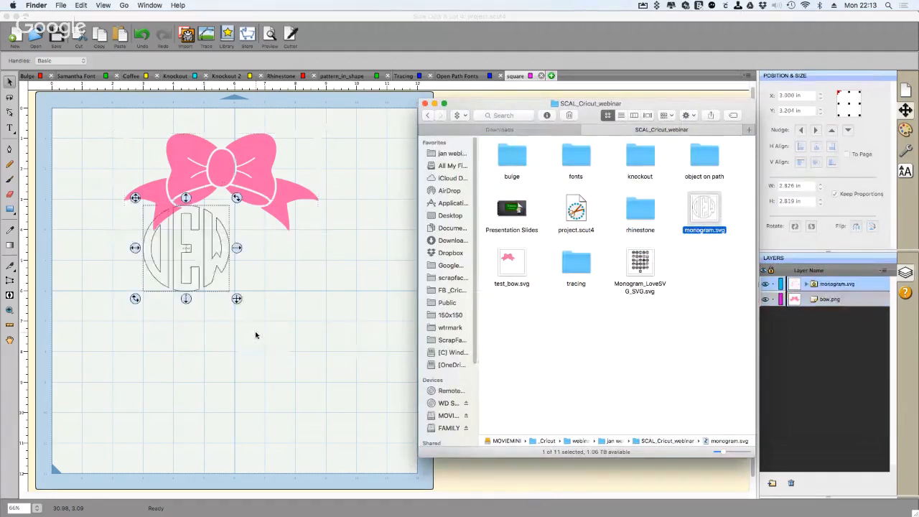
pyautogui.click(207, 278)
pyautogui.moveTo(225, 270); pyautogui.dragTo(263, 275)
# Give the monogram a solid black color fill and deselect it
pyautogui.click(906, 130)
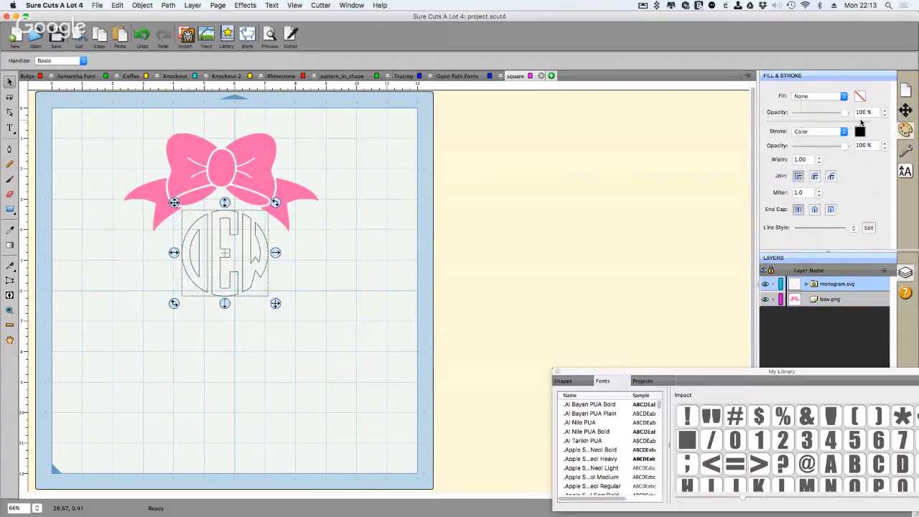
pyautogui.click(832, 99)
pyautogui.click(830, 109)
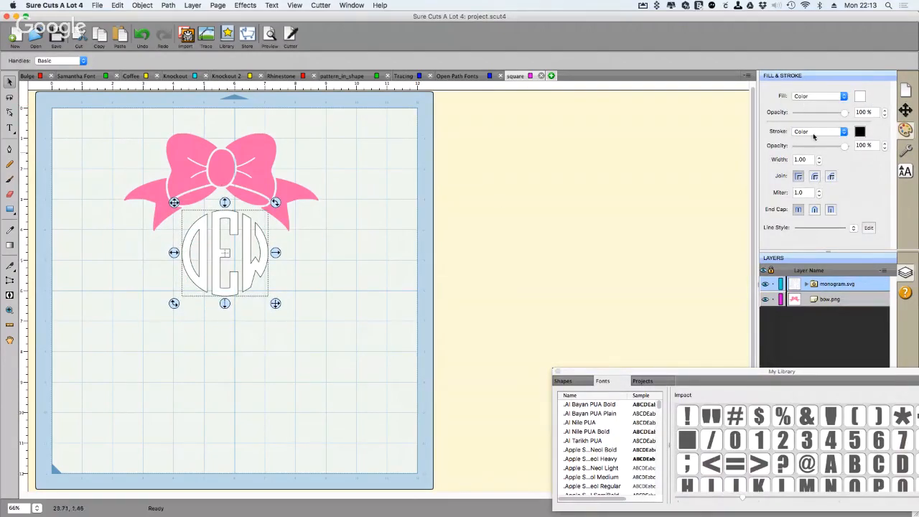
pyautogui.click(861, 96)
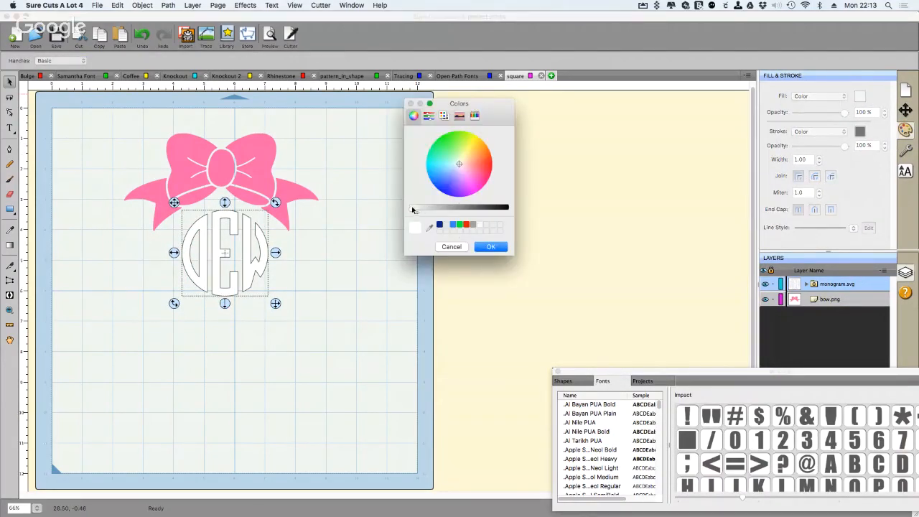
pyautogui.click(413, 209)
pyautogui.click(492, 246)
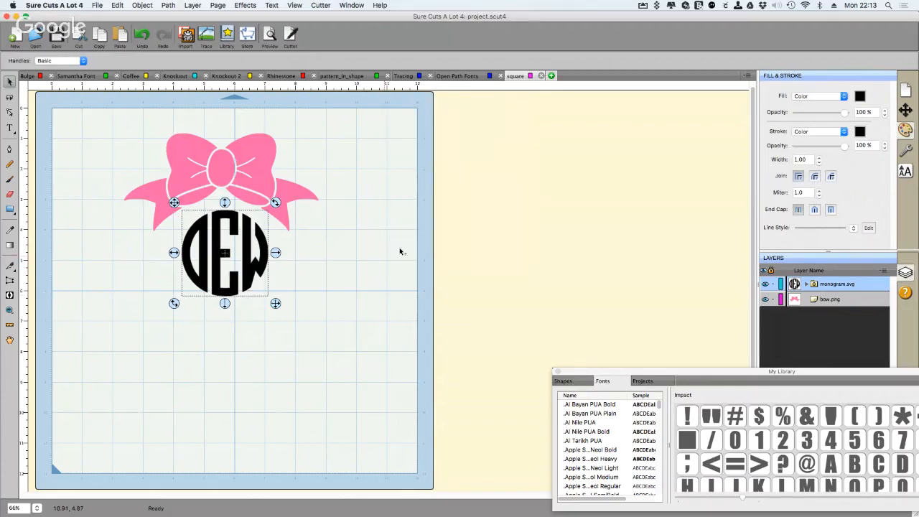
pyautogui.click(335, 287)
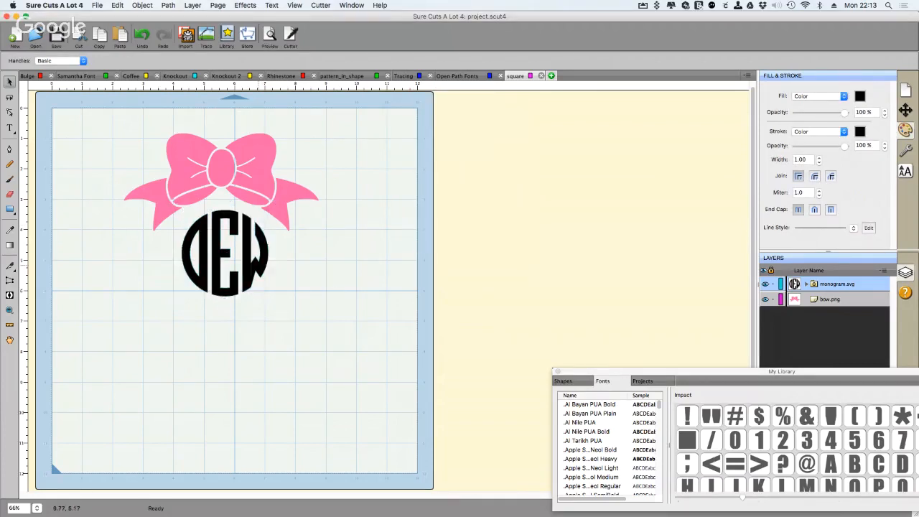
# Enlarge the monogram slightly and center it between the bow's tails
pyautogui.click(225, 251)
pyautogui.moveTo(273, 299)
pyautogui.mouseDown()
pyautogui.moveTo(289, 316)
pyautogui.moveTo(276, 306)
pyautogui.mouseUp()
pyautogui.moveTo(273, 275); pyautogui.dragTo(263, 281)
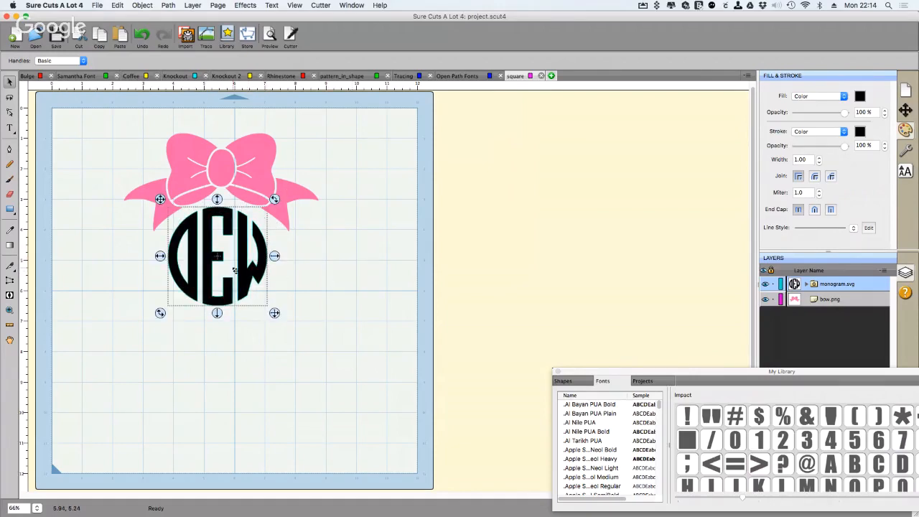
pyautogui.scroll(1, 235, 270)
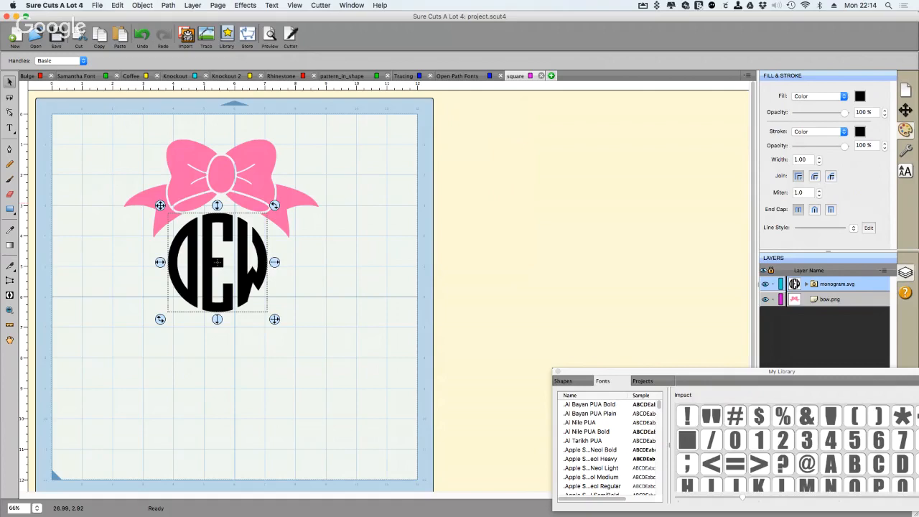
# Switch to the webinar presentation in Acrobat Reader and advance to the Temporary Loading Fonts slide
pyautogui.press('super+Tab')
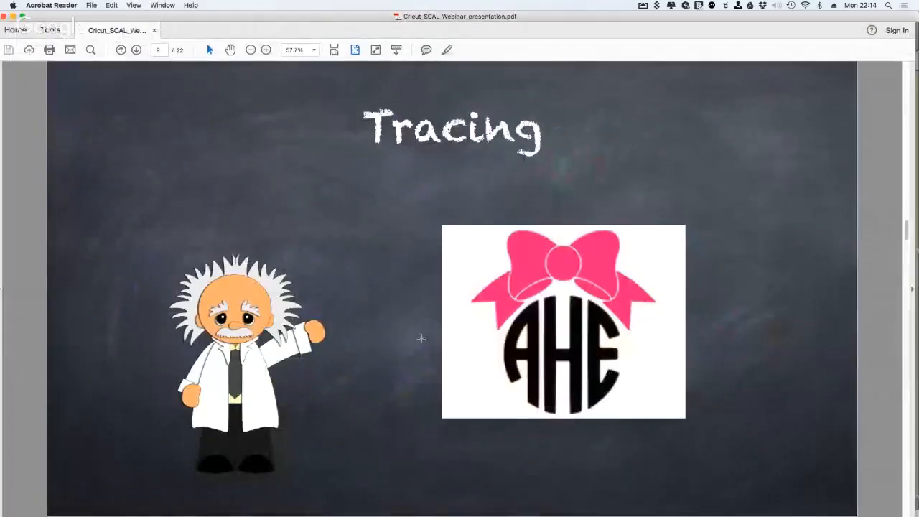
pyautogui.press('Right')
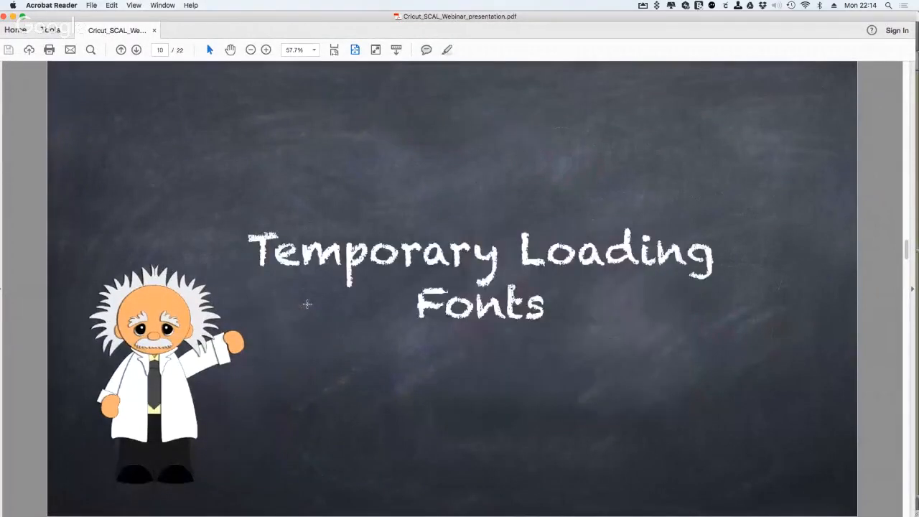
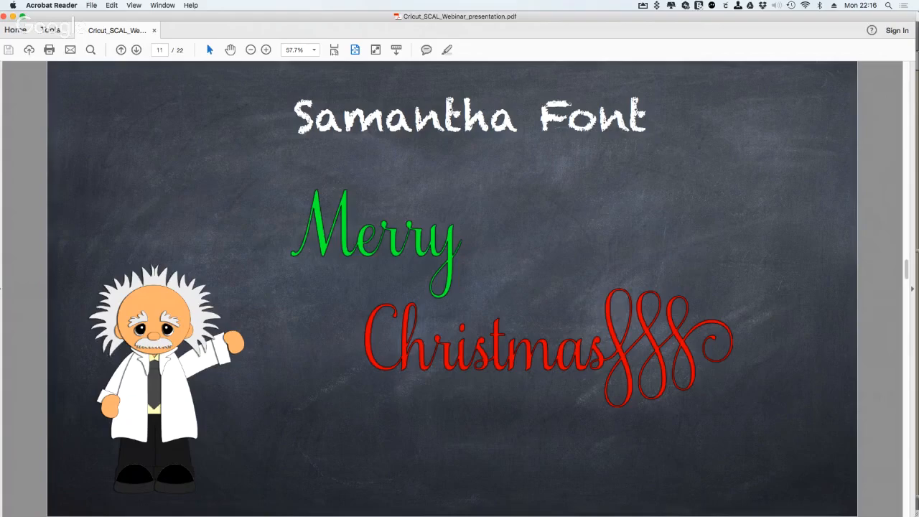
# Return to Sure Cuts A Lot, show the Samantha Font page, and move the My Library window below the Merry Christmas text
pyautogui.press('super+Tab')
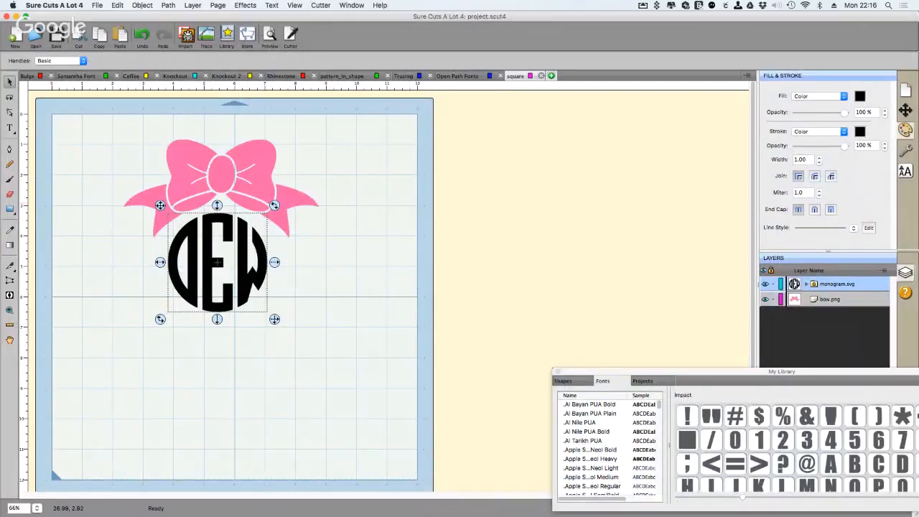
pyautogui.click(76, 75)
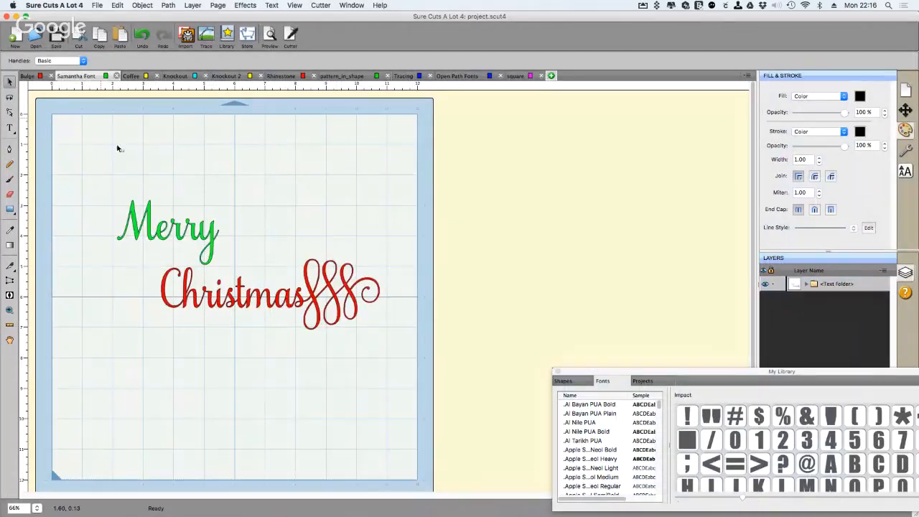
pyautogui.moveTo(726, 375); pyautogui.dragTo(487, 159)
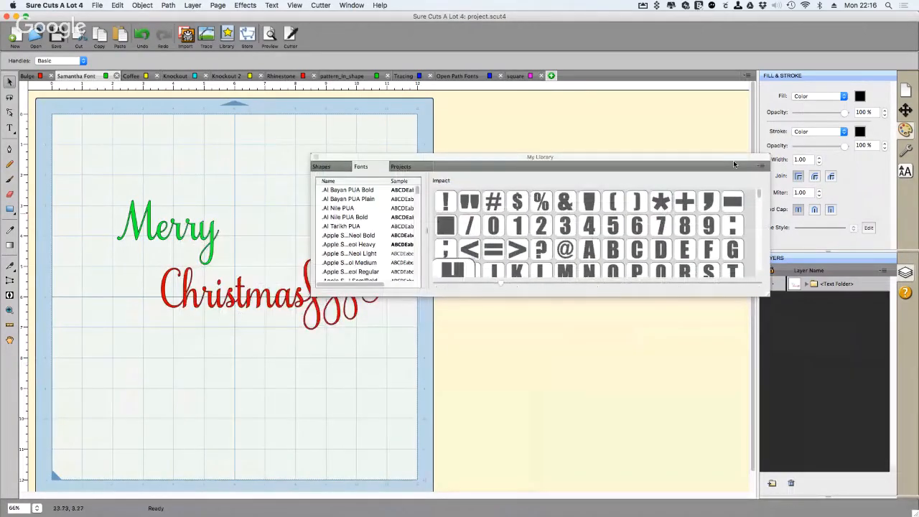
pyautogui.moveTo(720, 159); pyautogui.dragTo(454, 335)
# Load the font file Samantha Upright.ttf from the fonts folder in SCAL_Cricut_webinar into the font library
pyautogui.click(496, 343)
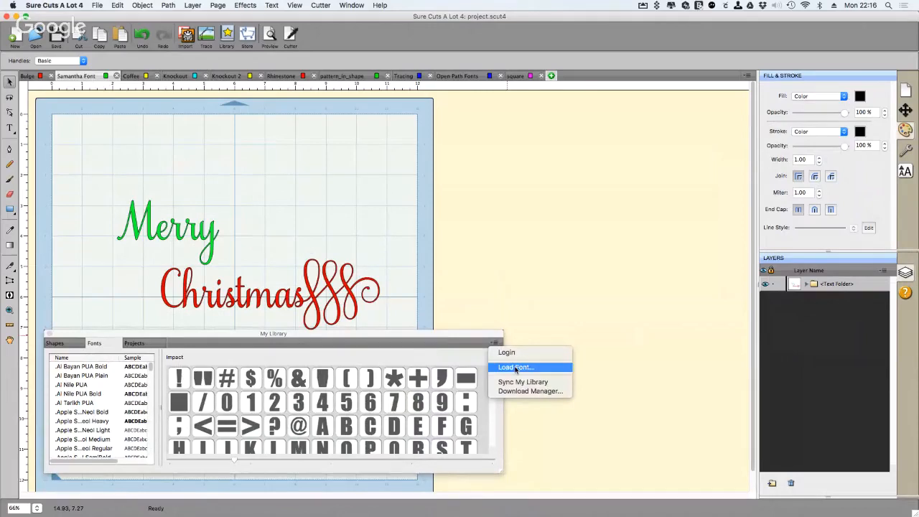
pyautogui.click(515, 368)
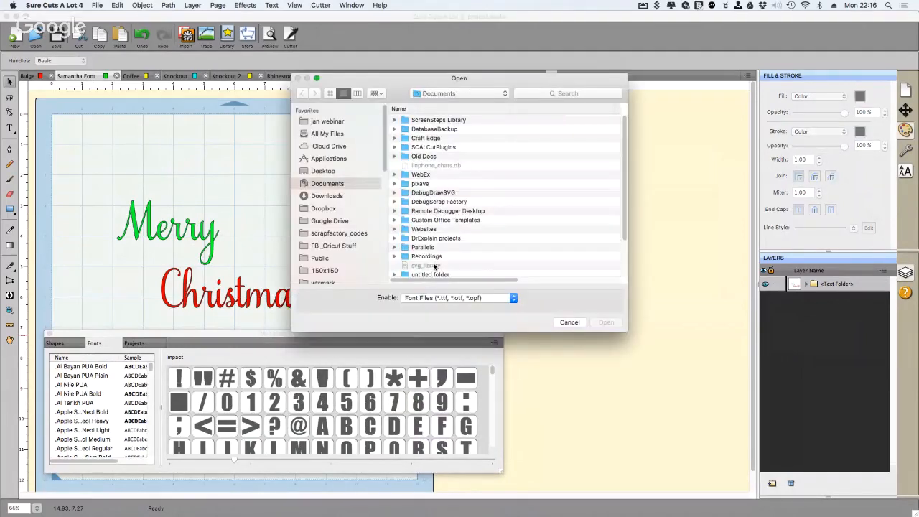
pyautogui.click(332, 122)
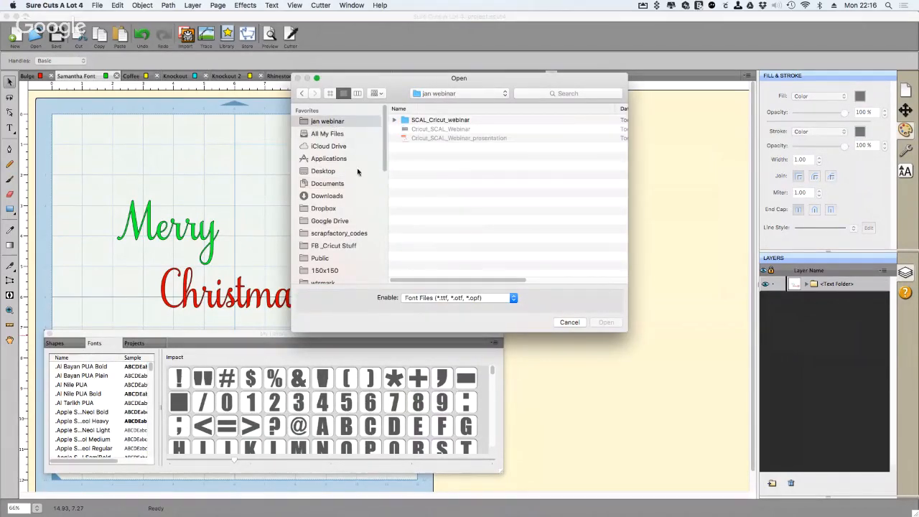
pyautogui.doubleClick(426, 120)
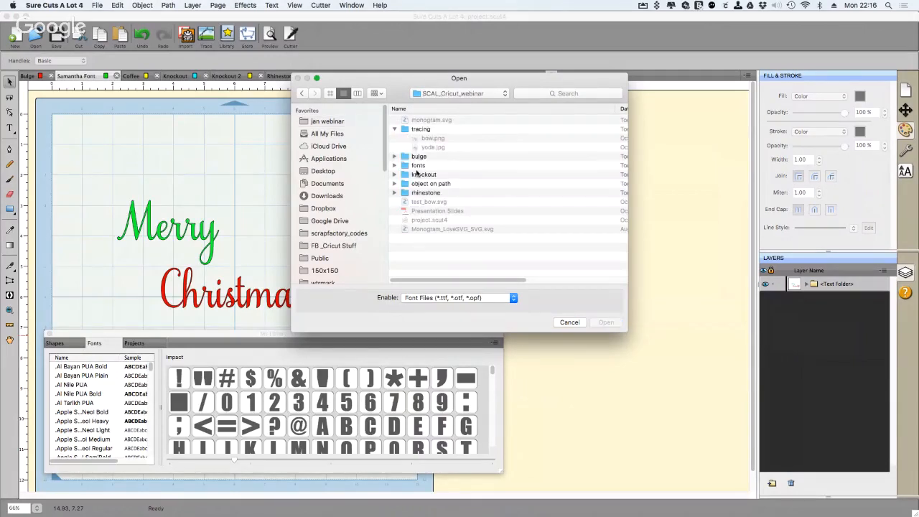
pyautogui.doubleClick(403, 166)
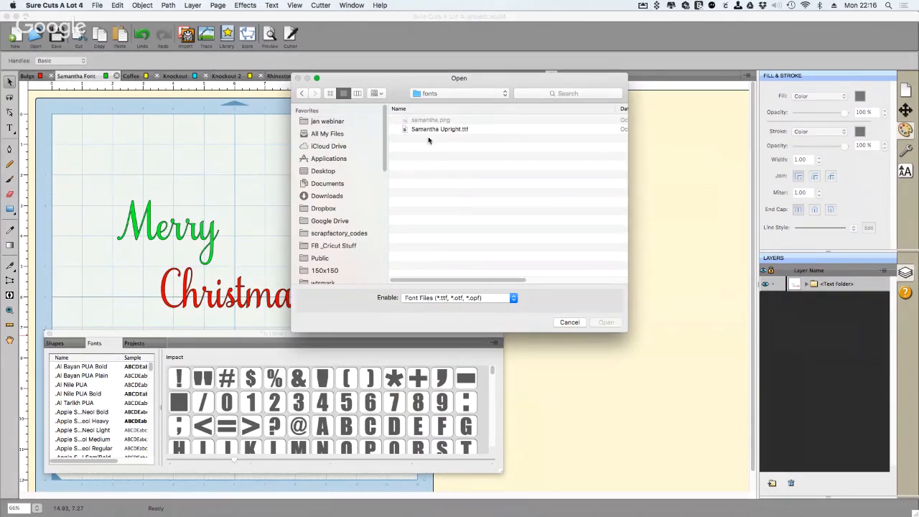
pyautogui.click(432, 130)
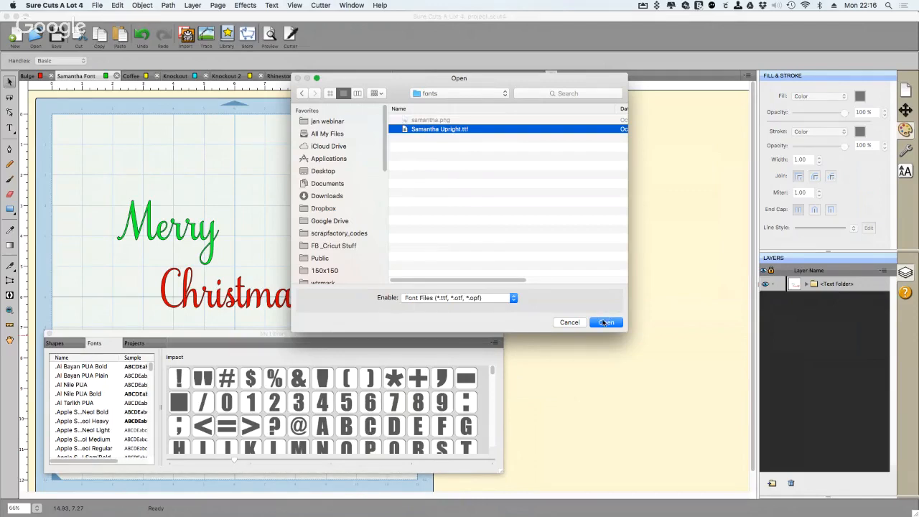
pyautogui.click(605, 323)
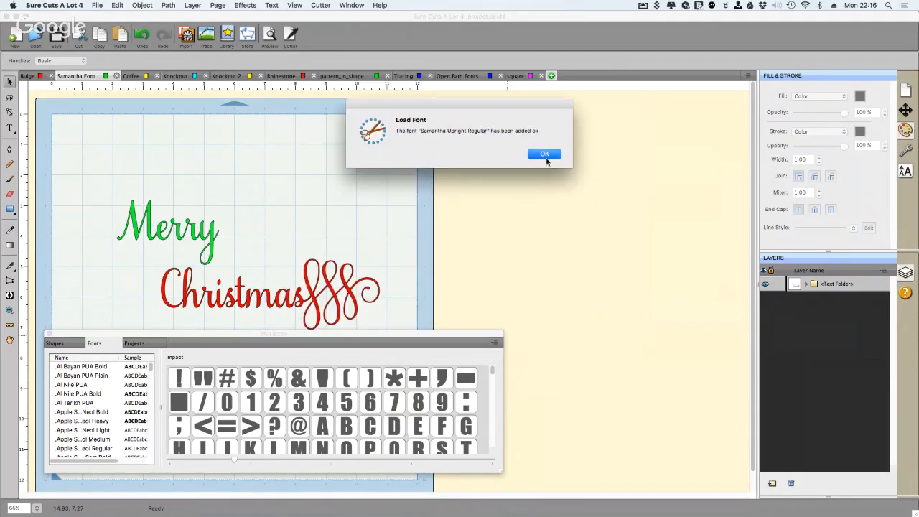
pyautogui.click(545, 155)
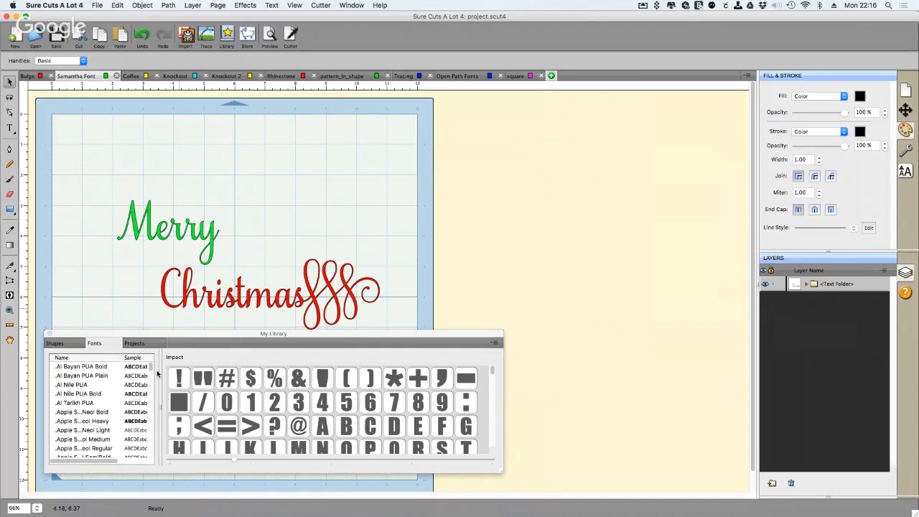
# Find the Samantha fonts in the library's font list and widen the Name column to show their full names
pyautogui.moveTo(150, 369); pyautogui.dragTo(149, 436)
pyautogui.scroll(5, 97, 418)
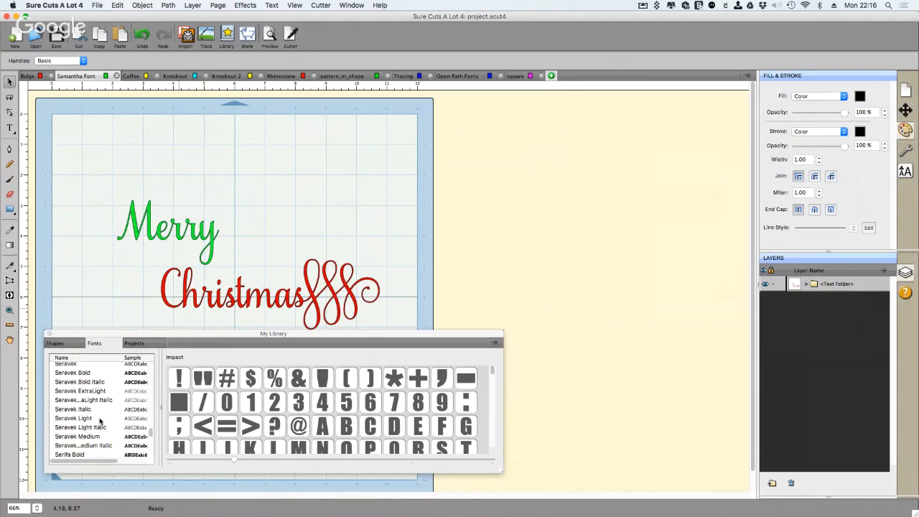
pyautogui.scroll(1, 100, 421)
pyautogui.scroll(2, 97, 404)
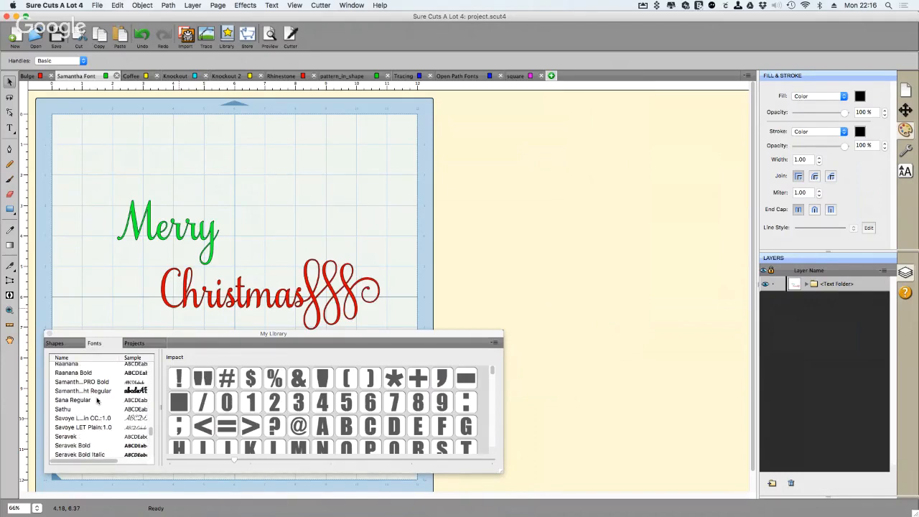
pyautogui.click(378, 6)
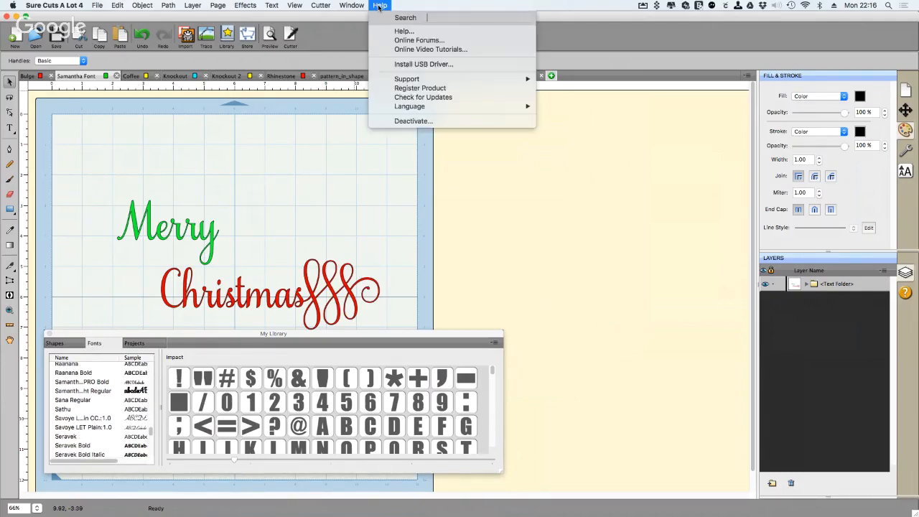
pyautogui.click(102, 394)
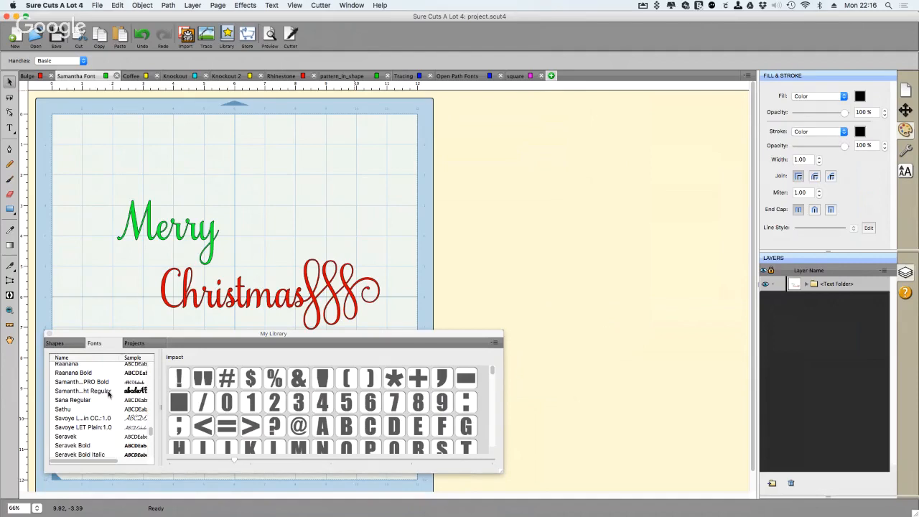
pyautogui.moveTo(121, 361); pyautogui.dragTo(141, 360)
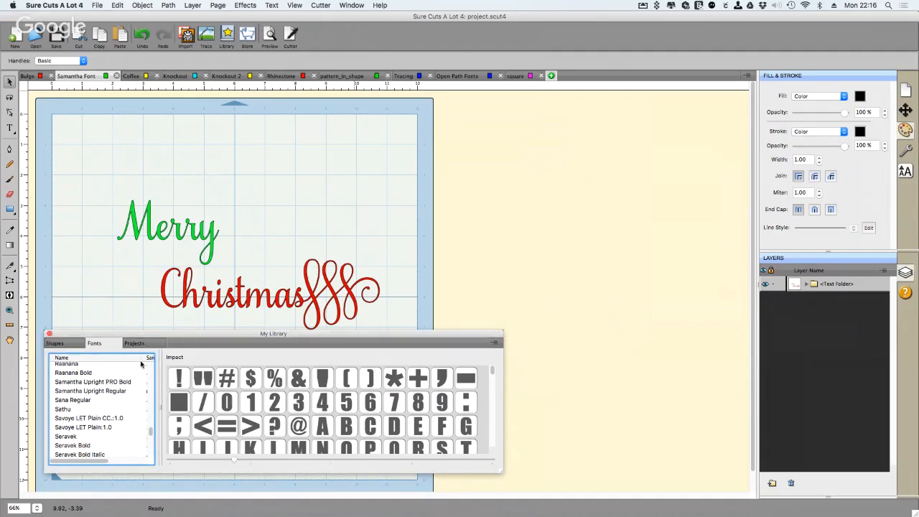
# Display the Samantha Upright Regular characters, after previewing Samantha Upright PRO Bold, and browse the alternate swash glyphs
pyautogui.click(111, 383)
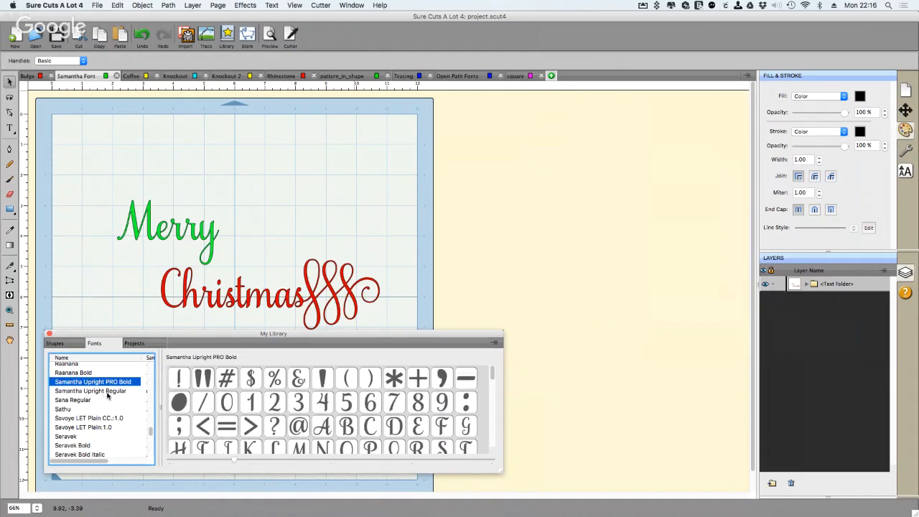
pyautogui.click(108, 391)
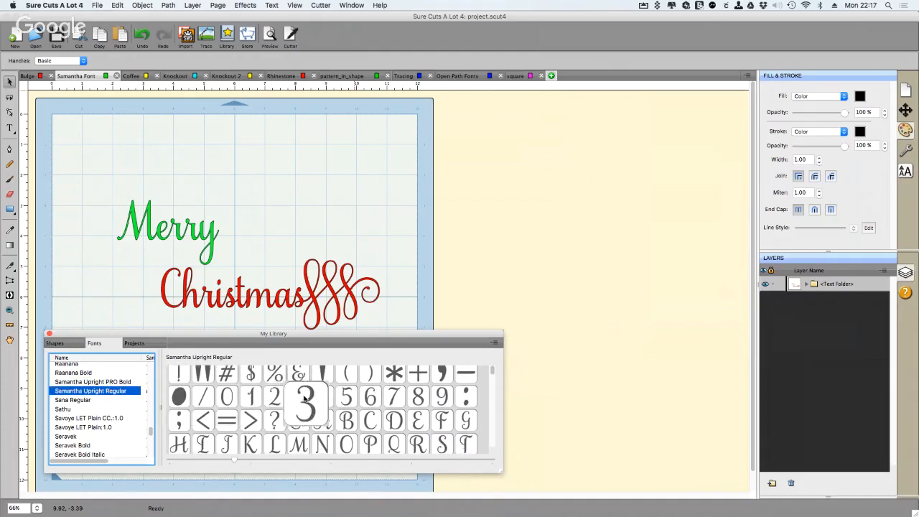
pyautogui.scroll(-10, 493, 383)
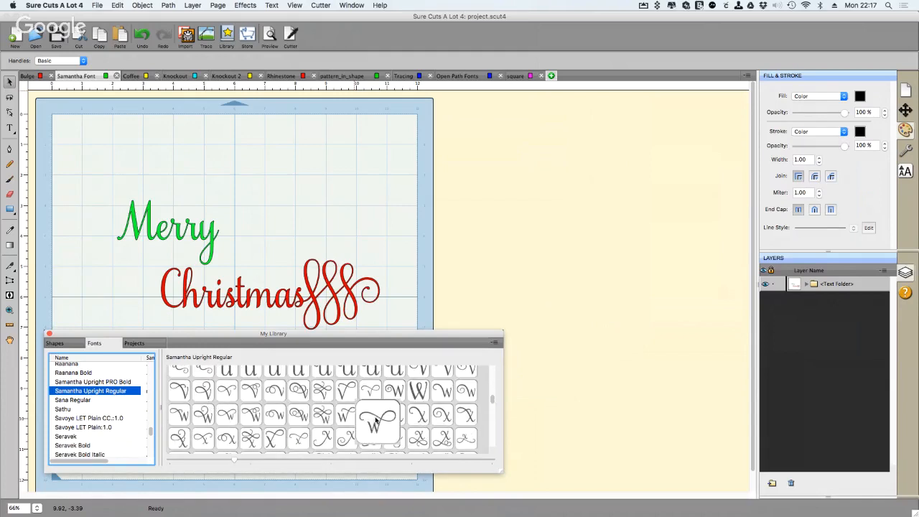
pyautogui.scroll(-2, 359, 423)
pyautogui.scroll(-3, 356, 422)
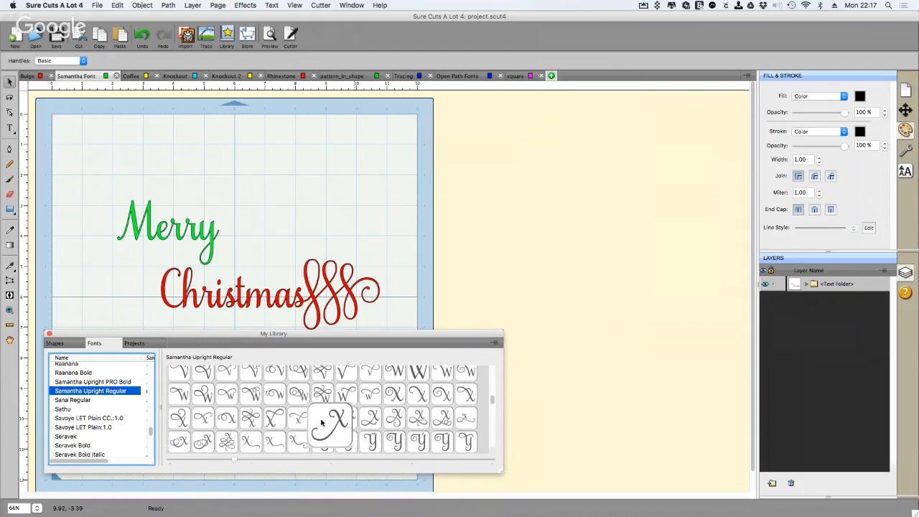
pyautogui.scroll(-1, 266, 410)
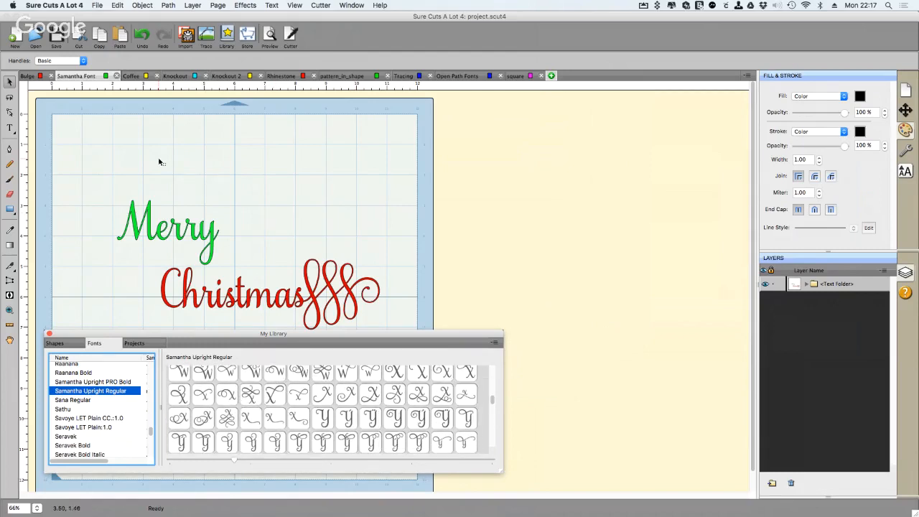
pyautogui.click(9, 127)
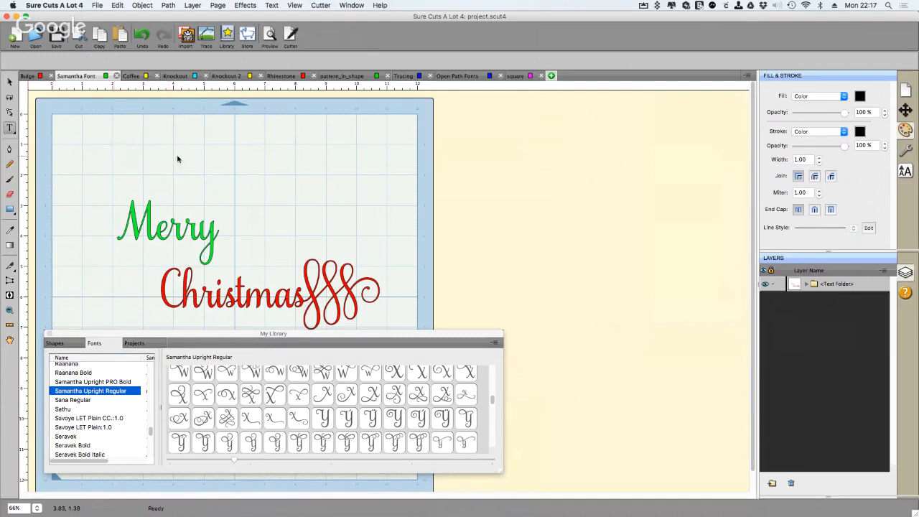
pyautogui.write('Me')
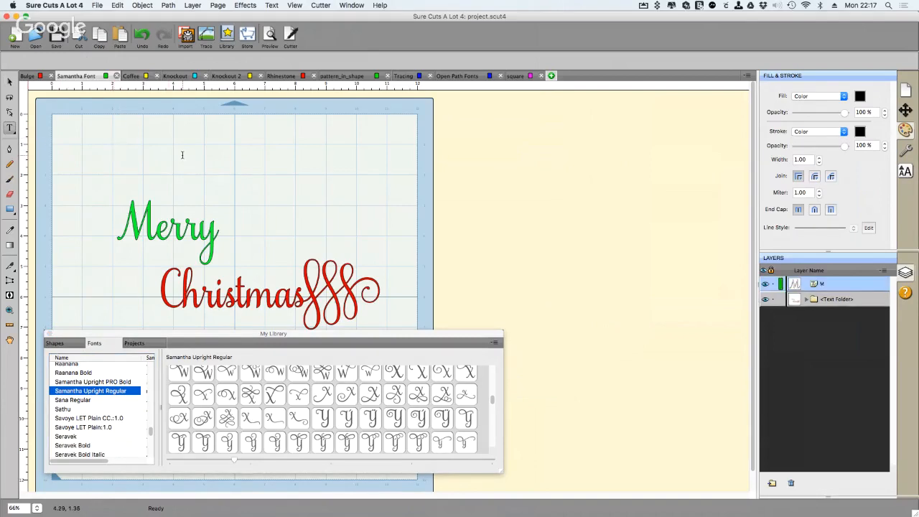
pyautogui.press('BackSpace')
pyautogui.press('BackSpace')
# Start a text near the mat's upper-right corner and insert the capital M glyph from the Samantha Upright Regular library characters
pyautogui.click(10, 129)
pyautogui.click(20, 128)
pyautogui.click(332, 155)
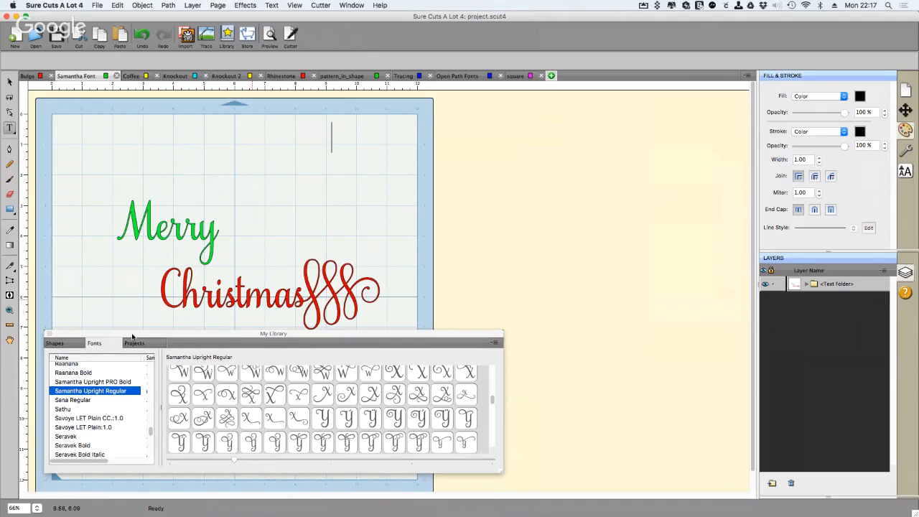
pyautogui.moveTo(132, 337); pyautogui.dragTo(379, 254)
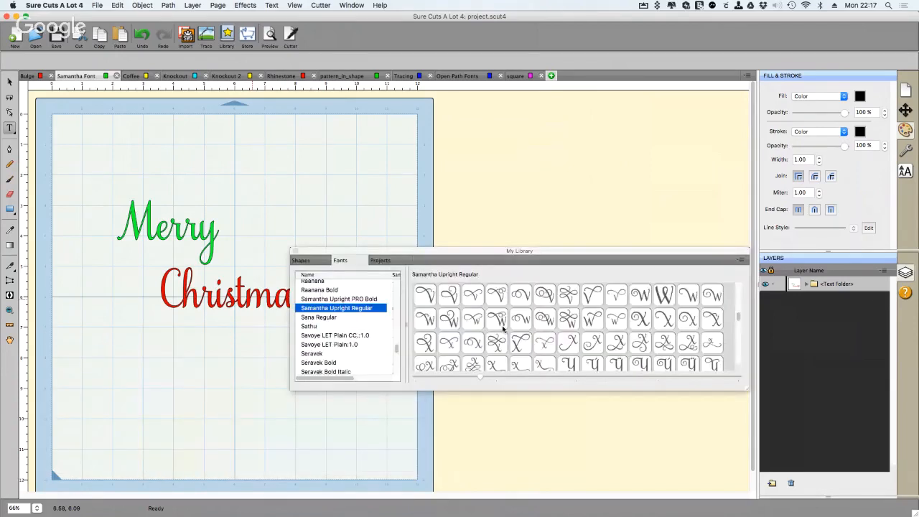
pyautogui.scroll(10, 503, 329)
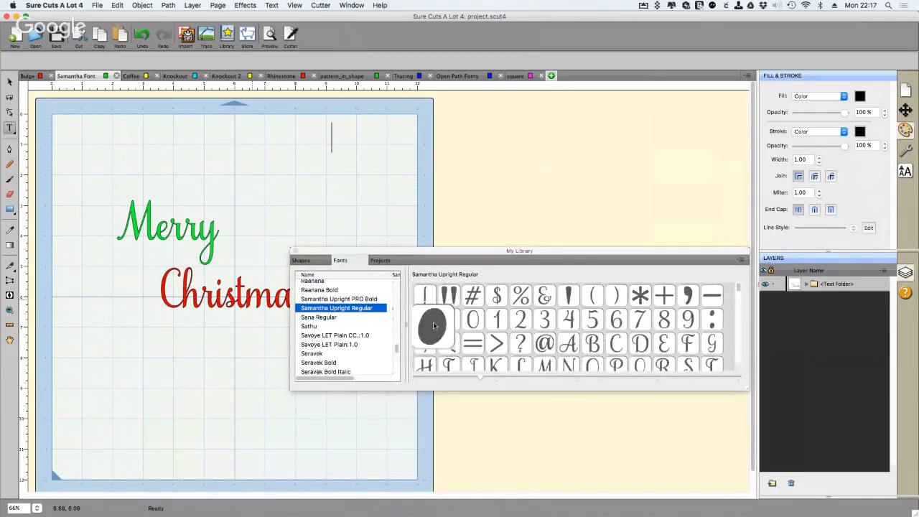
pyautogui.scroll(-1, 512, 346)
pyautogui.doubleClick(544, 357)
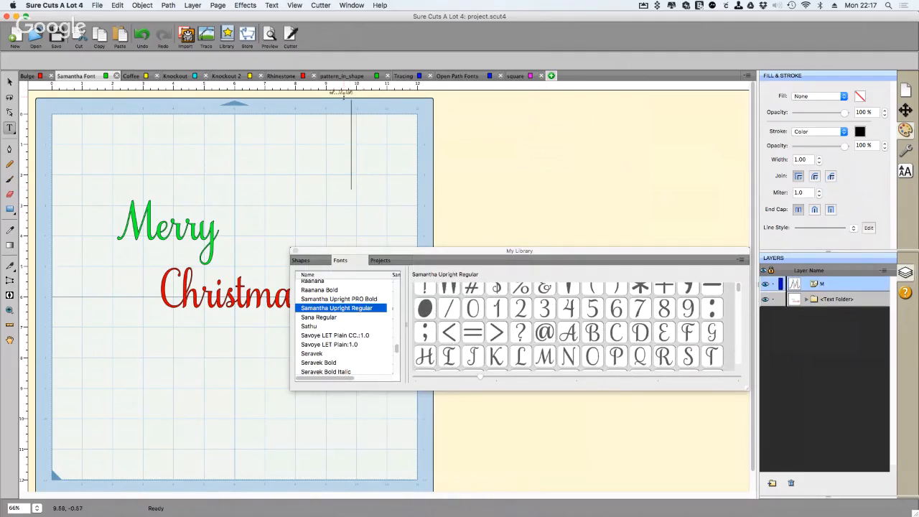
# Enlarge the inserted letter M and move it above the green Merry text
pyautogui.click(11, 82)
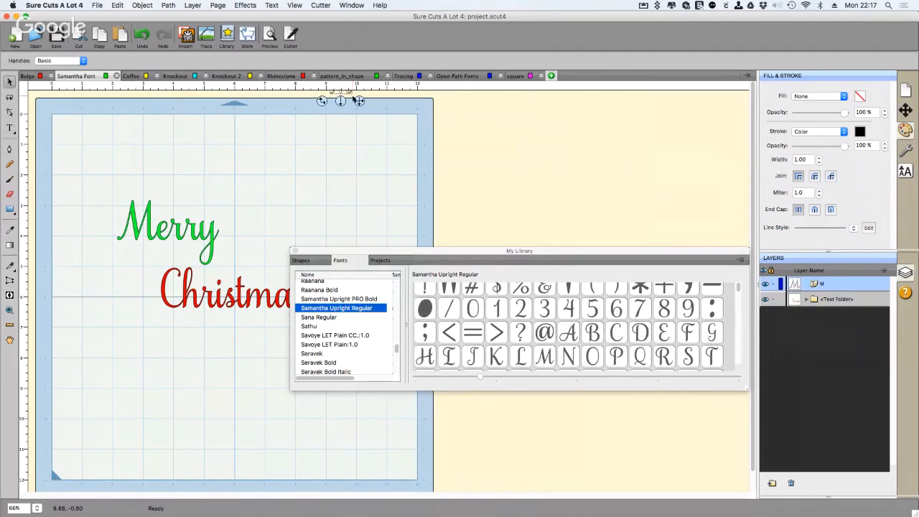
pyautogui.moveTo(340, 101); pyautogui.dragTo(373, 133)
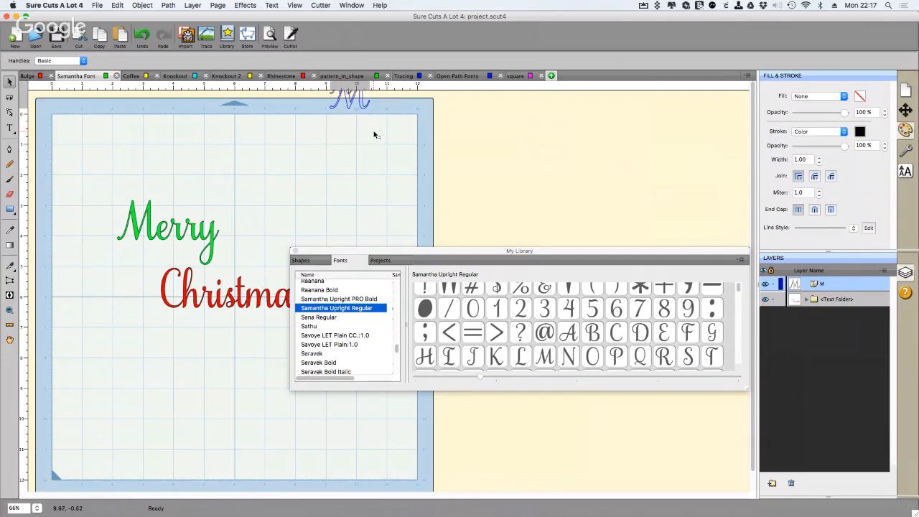
pyautogui.moveTo(351, 100); pyautogui.dragTo(154, 159)
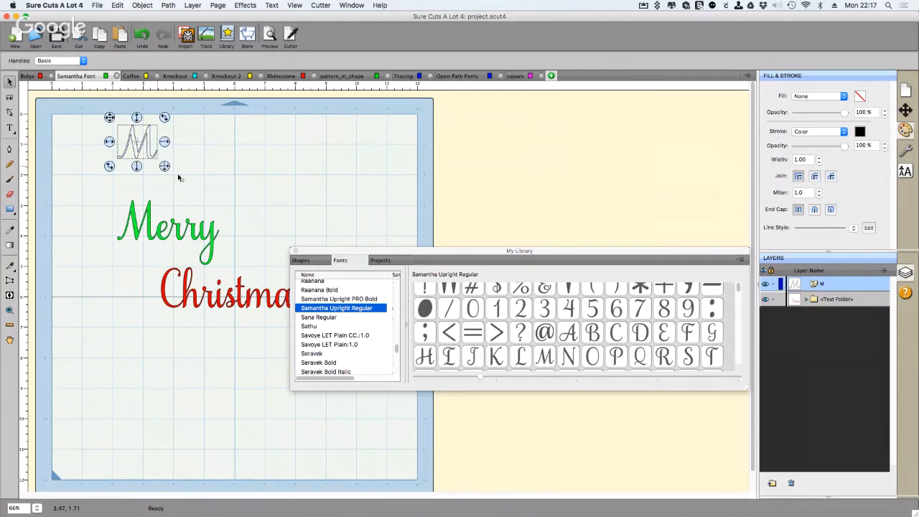
# Try to give the letter M a solid black color fill
pyautogui.click(833, 96)
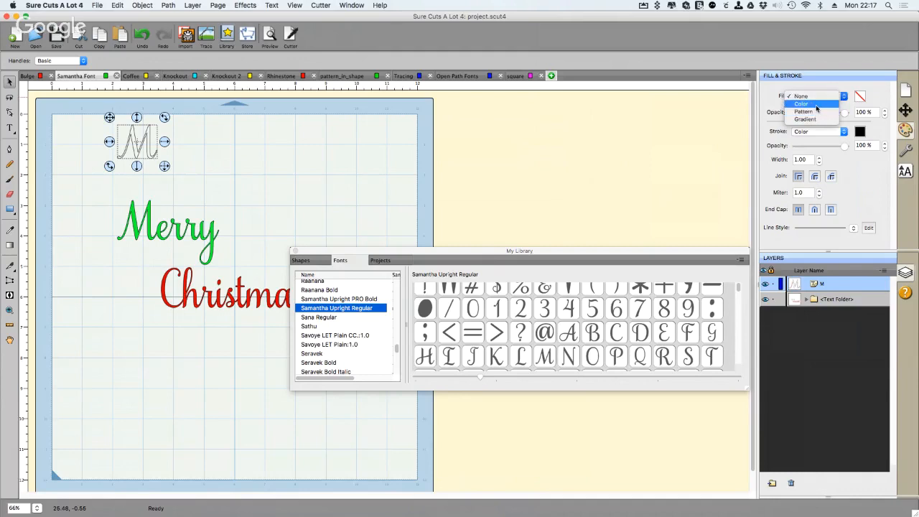
pyautogui.click(802, 104)
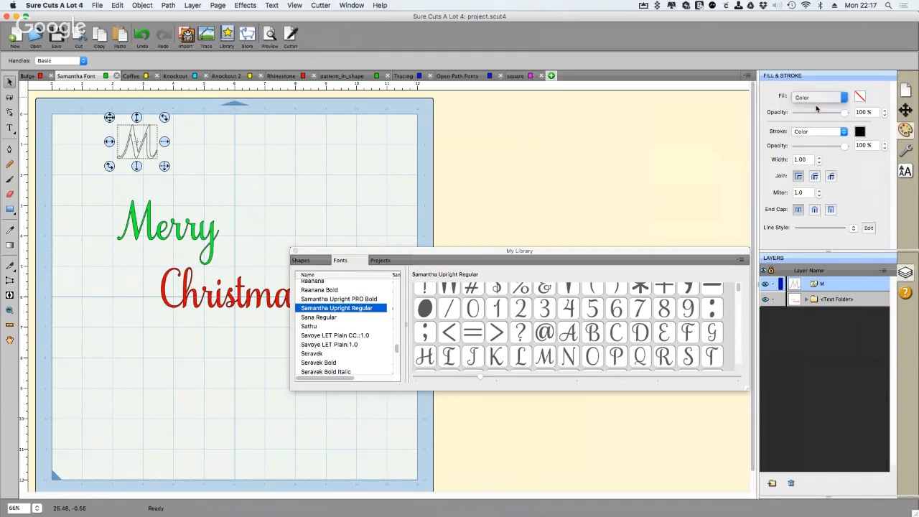
pyautogui.click(859, 98)
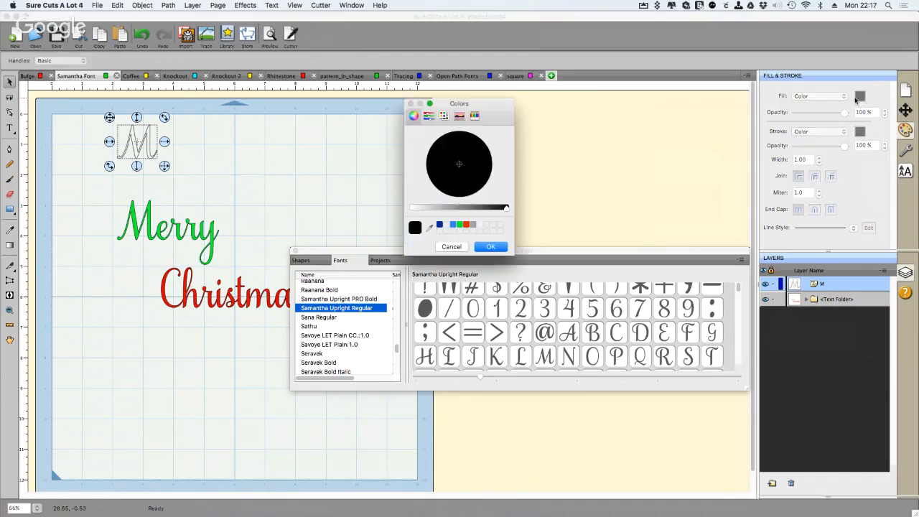
pyautogui.click(491, 248)
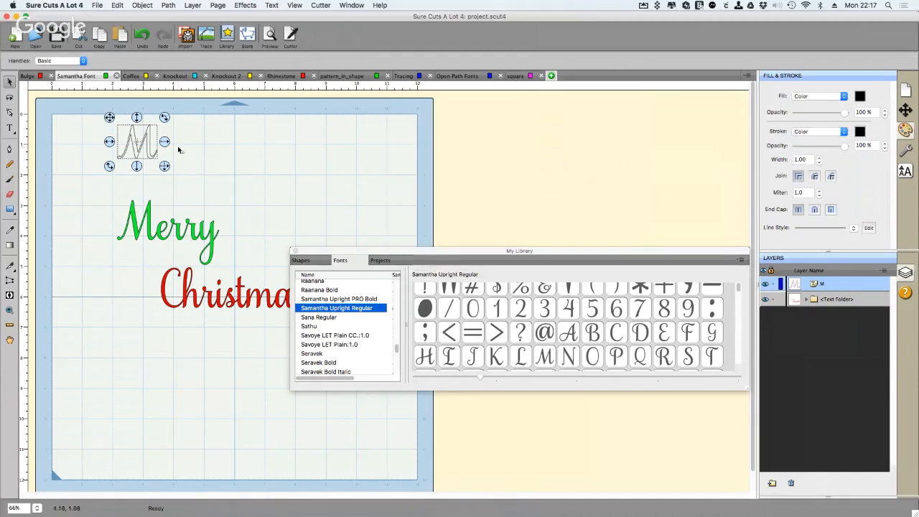
pyautogui.click(861, 97)
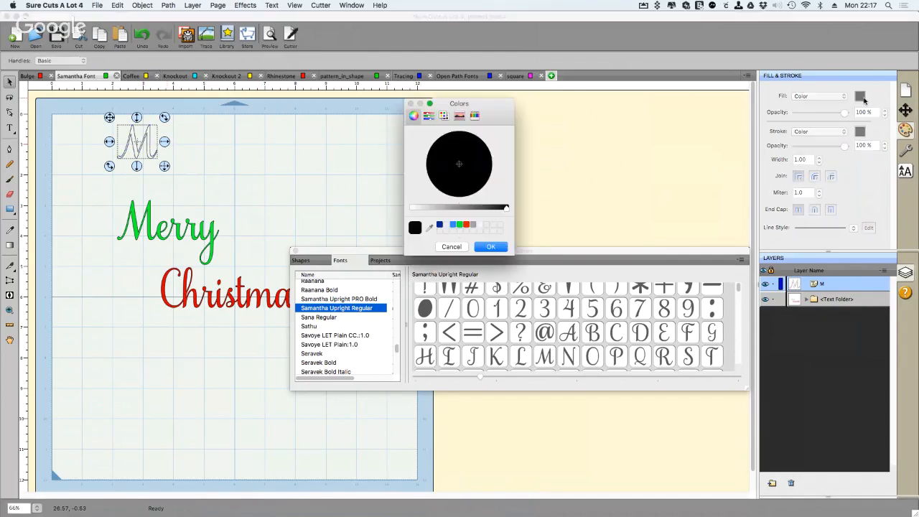
pyautogui.click(488, 247)
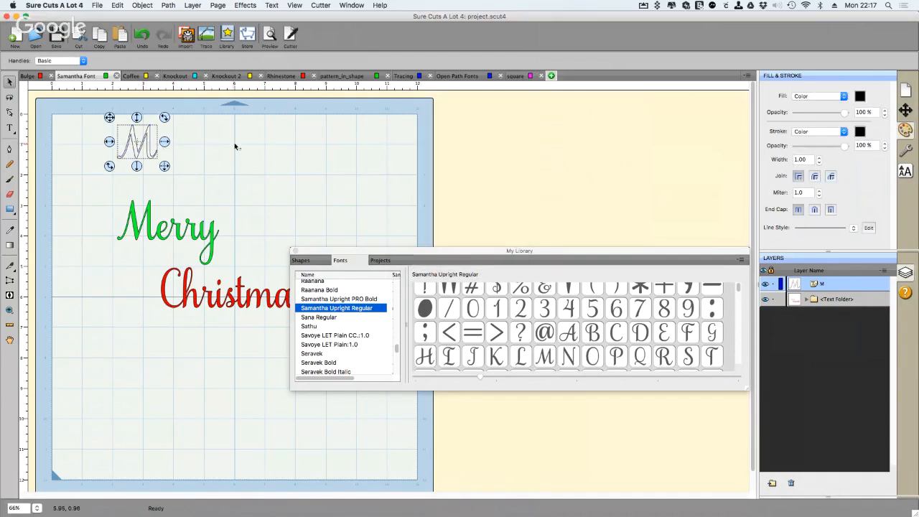
pyautogui.click(143, 155)
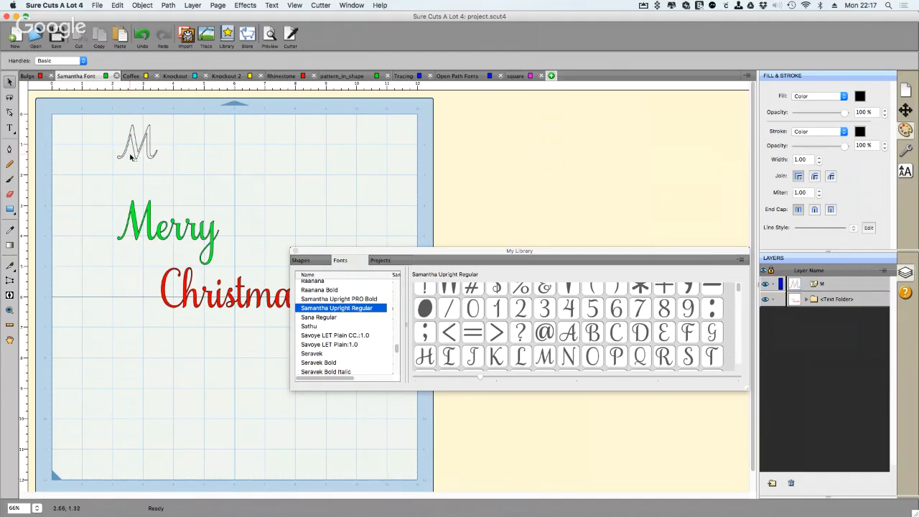
pyautogui.click(135, 147)
pyautogui.click(247, 136)
pyautogui.click(10, 128)
pyautogui.click(161, 146)
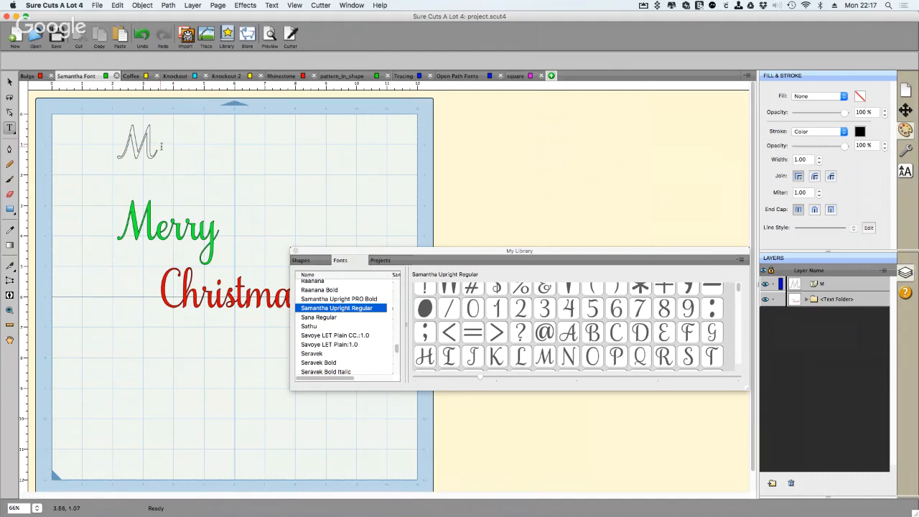
pyautogui.click(206, 146)
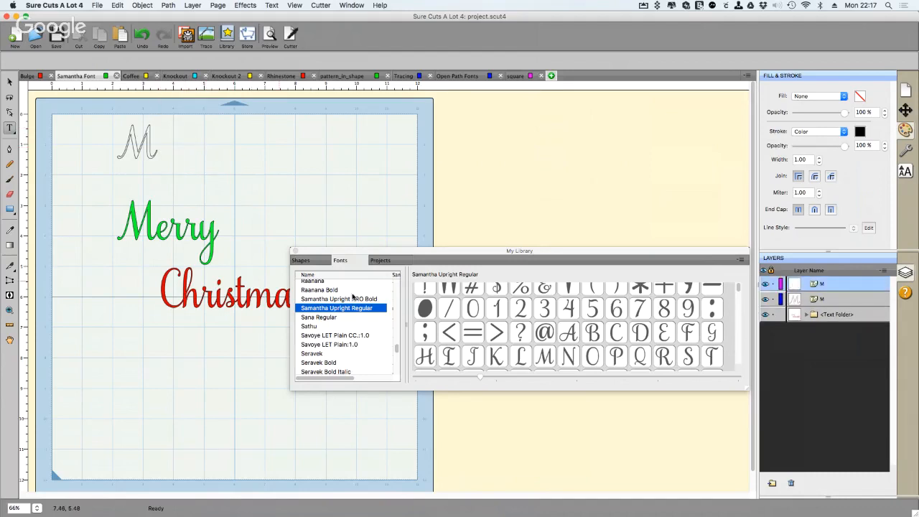
# Add the text Merry to the right of the large M, using the Samantha Upright PRO Bold font
pyautogui.click(353, 298)
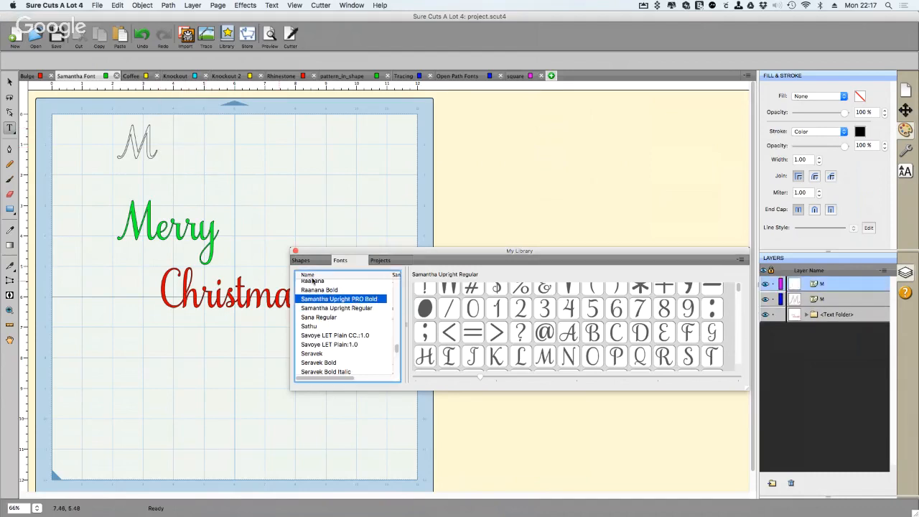
pyautogui.click(242, 166)
pyautogui.write('Merry')
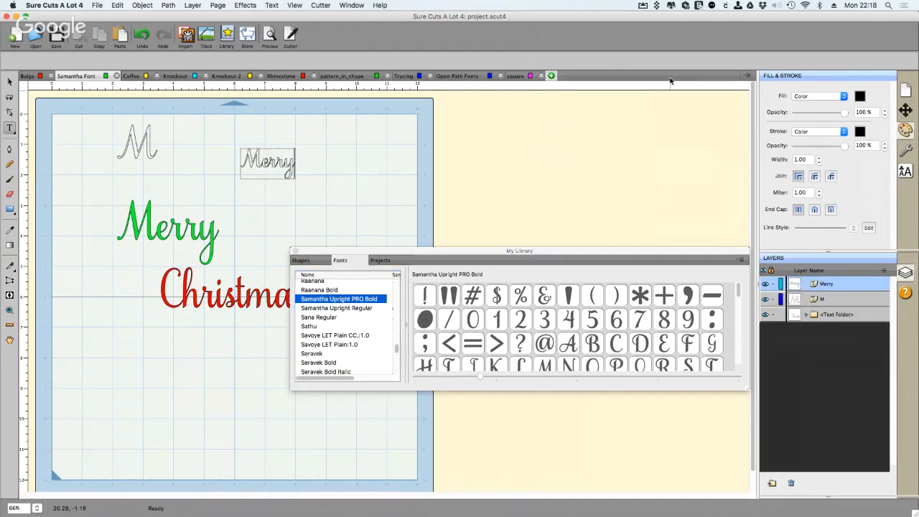
pyautogui.click(9, 81)
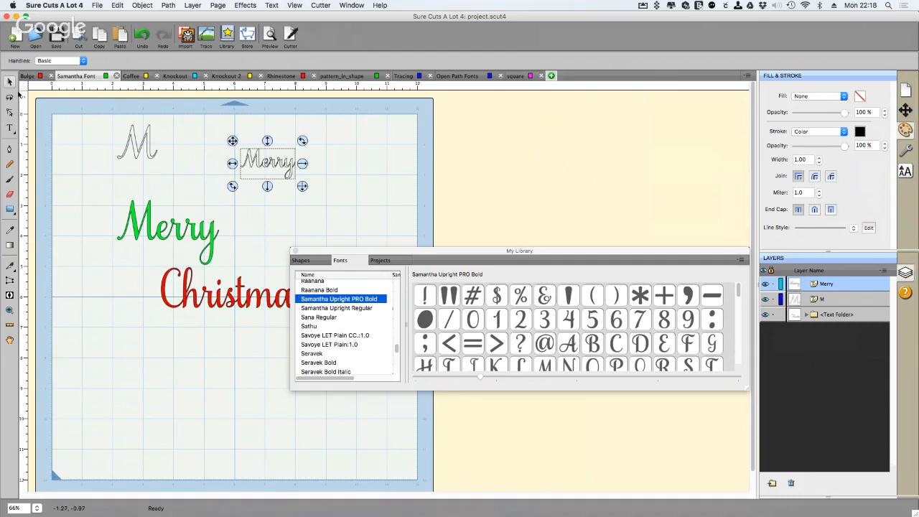
# Add the word Christmas below the small black Merry, then remove its final s so it reads Christma
pyautogui.click(10, 127)
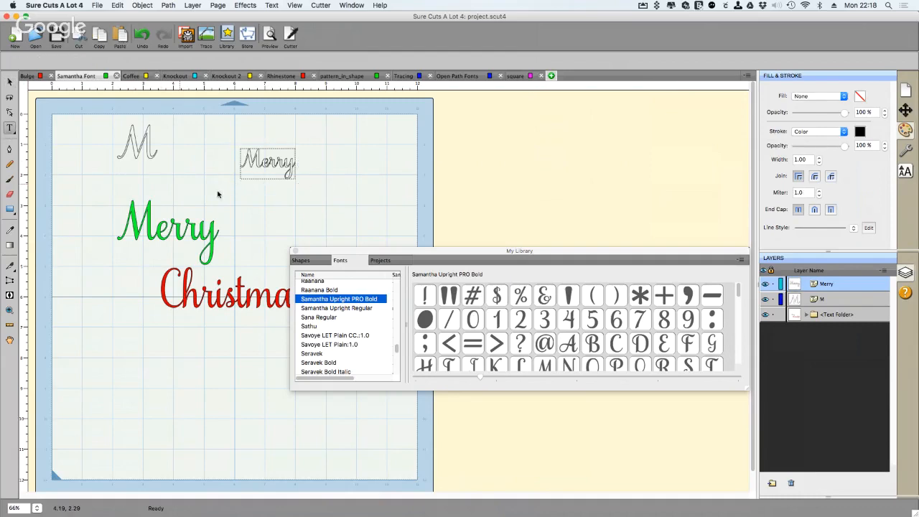
pyautogui.click(289, 194)
pyautogui.write('Christma')
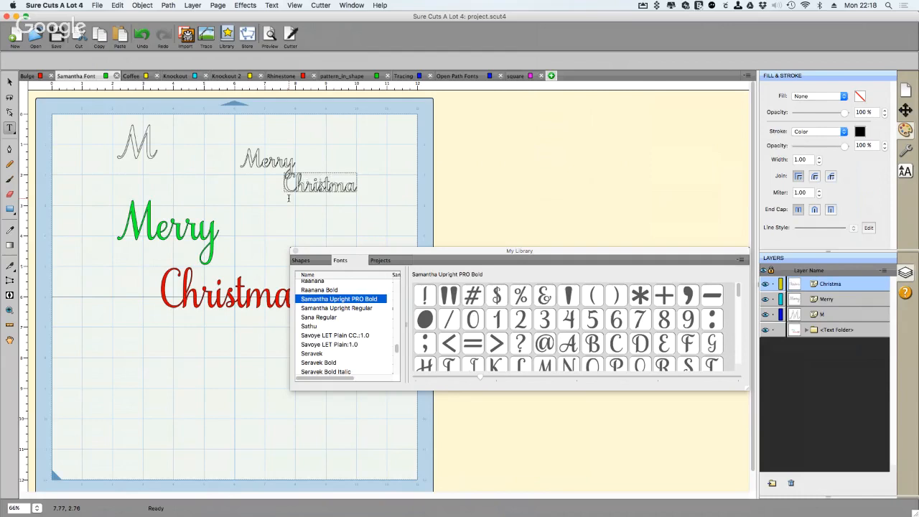
pyautogui.write('s')
pyautogui.moveTo(402, 253); pyautogui.dragTo(566, 272)
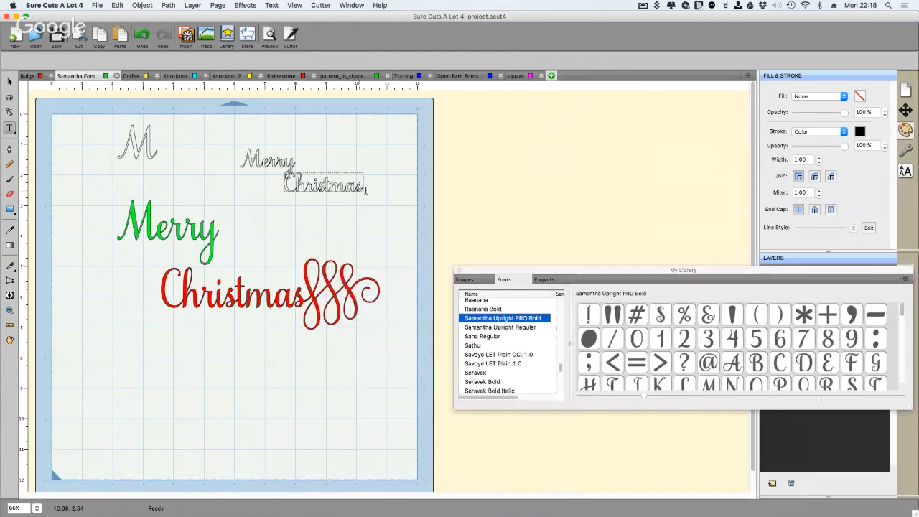
pyautogui.press('BackSpace')
# Move the My Library window closer to the Christma text and check the Samantha Upright PRO Bold characters for a decorative s
pyautogui.moveTo(698, 271); pyautogui.dragTo(608, 171)
pyautogui.scroll(-2, 813, 229)
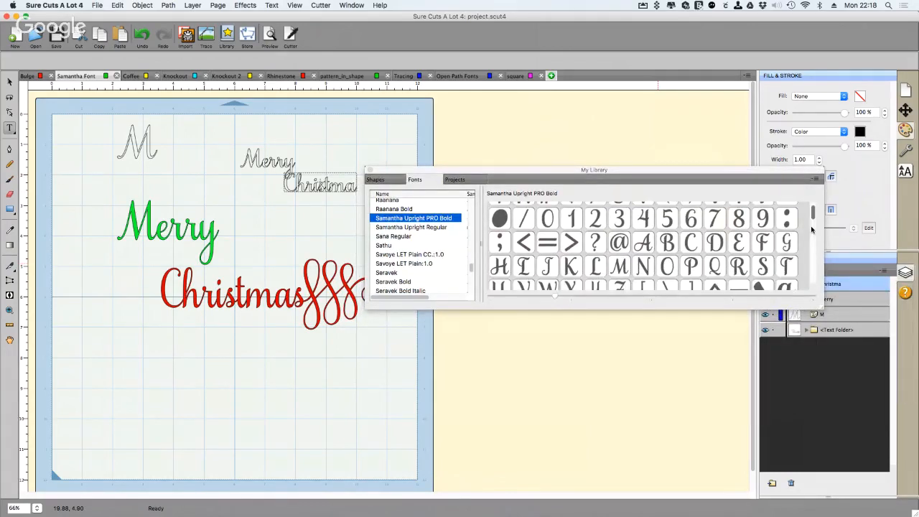
pyautogui.scroll(-6, 812, 230)
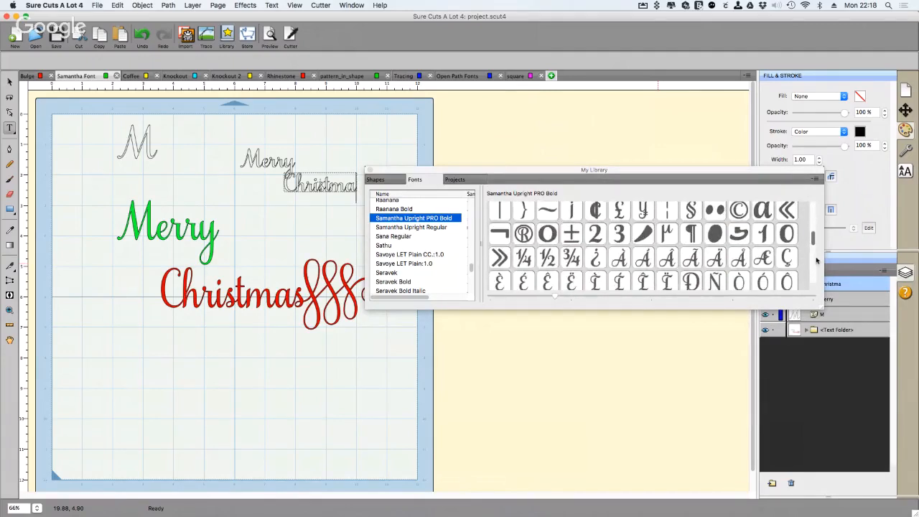
pyautogui.scroll(-5, 816, 260)
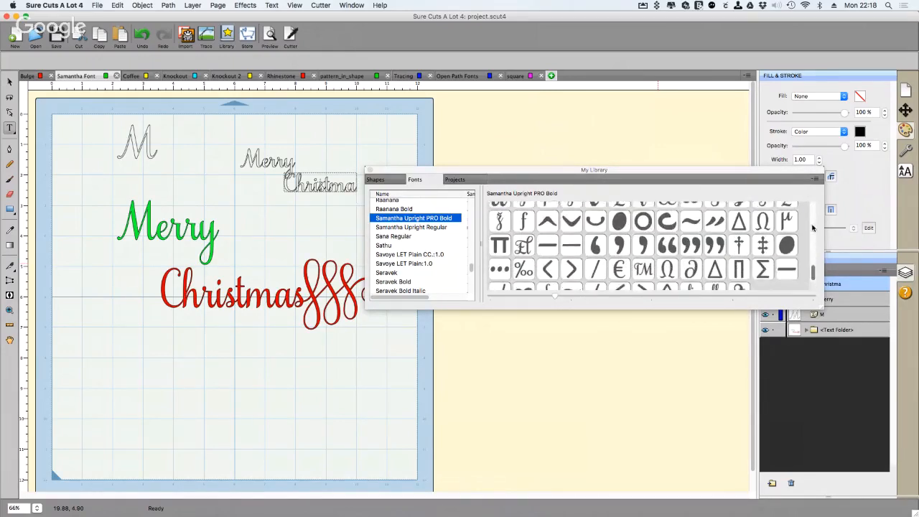
pyautogui.scroll(10, 813, 229)
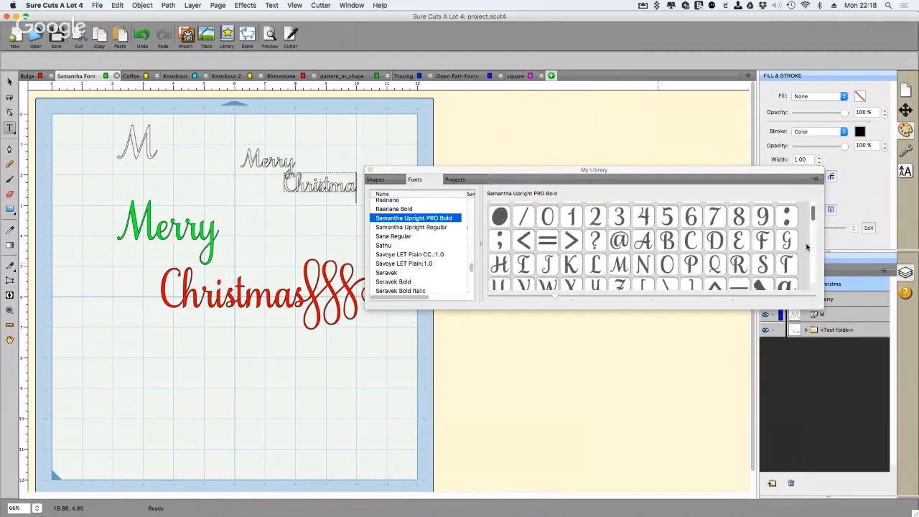
pyautogui.scroll(-5, 806, 247)
# Look through the Samantha Upright Regular characters in the font library for a decorative lowercase s to finish Christma
pyautogui.click(439, 228)
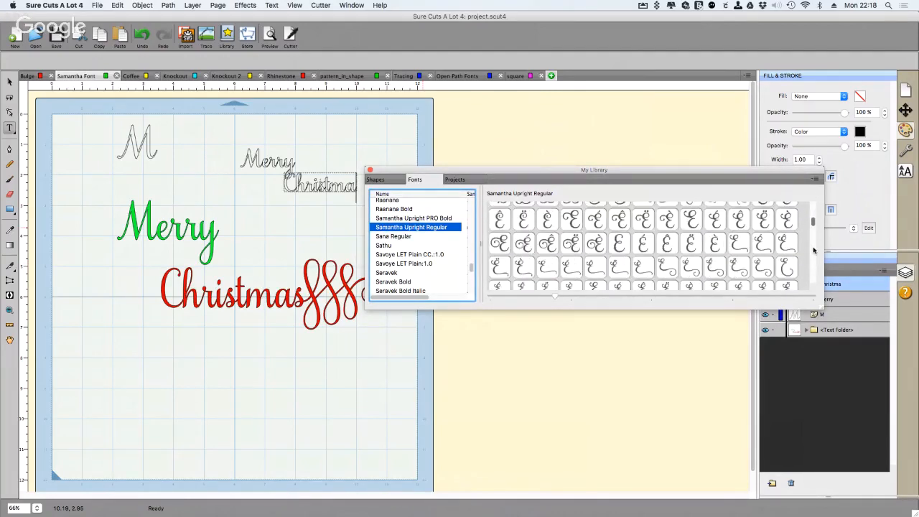
pyautogui.scroll(-5, 814, 250)
pyautogui.scroll(-3, 816, 256)
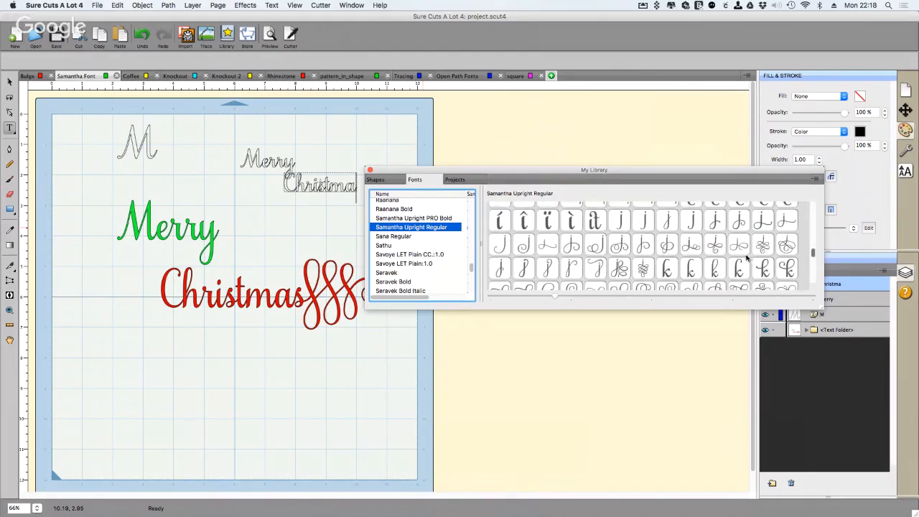
pyautogui.scroll(-3, 747, 257)
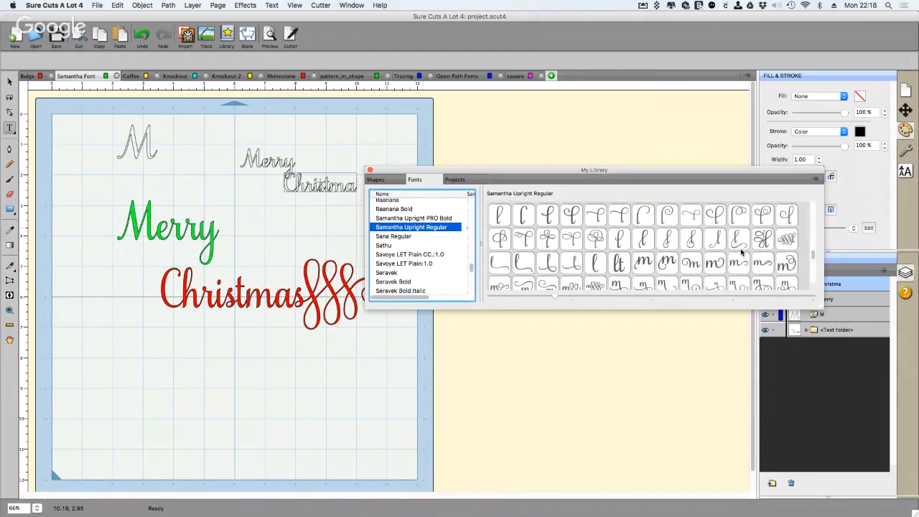
pyautogui.scroll(-3, 682, 255)
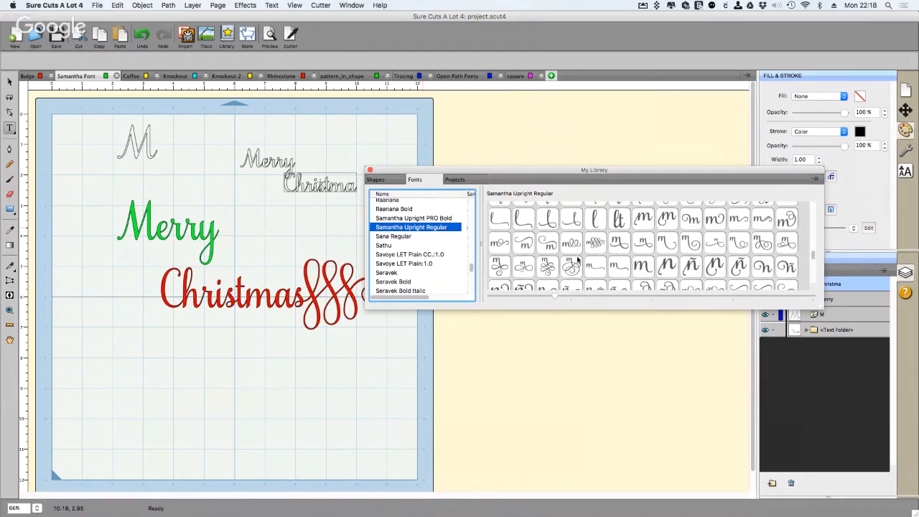
pyautogui.scroll(-5, 814, 263)
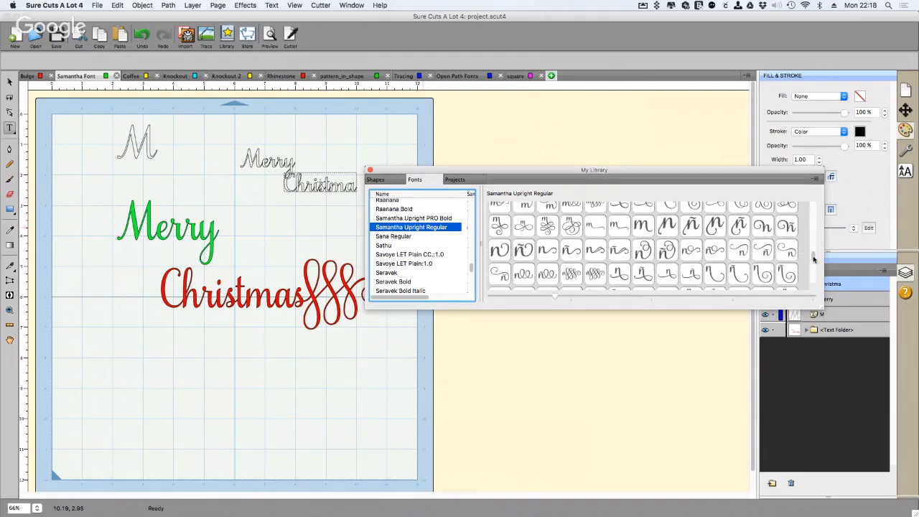
pyautogui.scroll(-5, 814, 262)
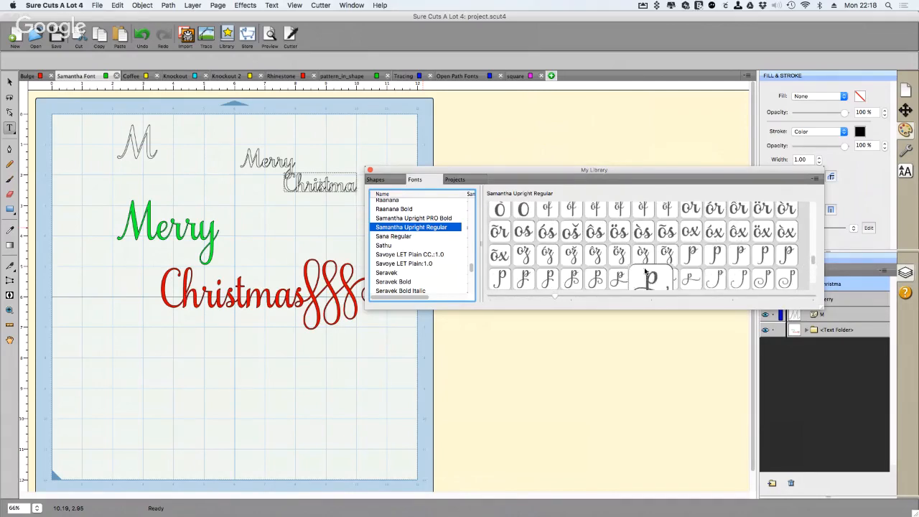
pyautogui.scroll(-5, 814, 263)
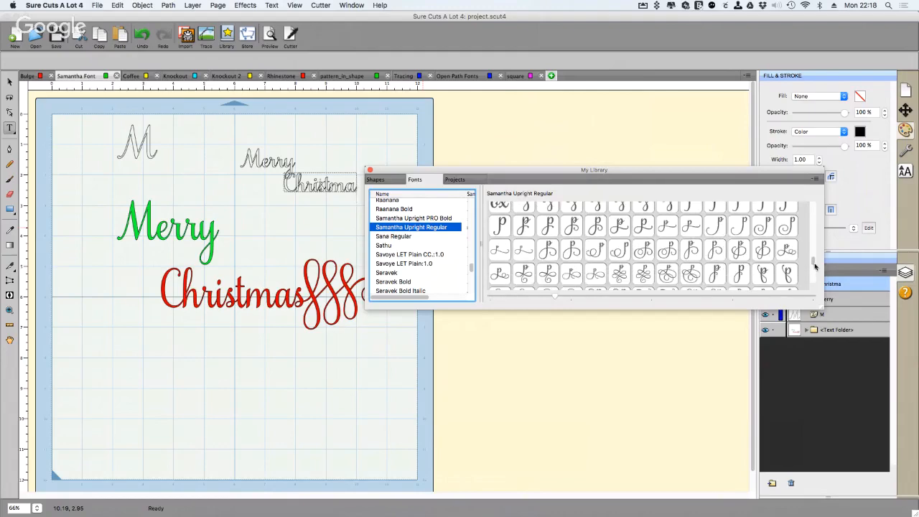
pyautogui.scroll(-8, 814, 264)
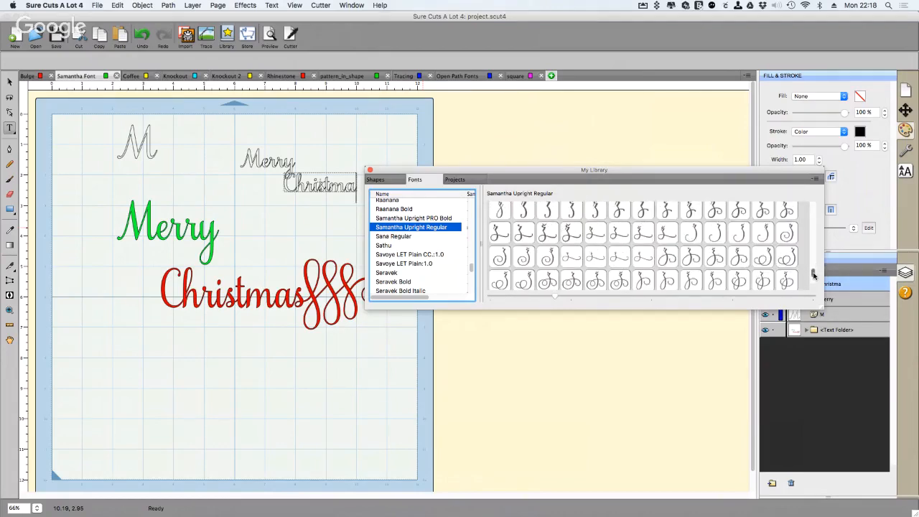
pyautogui.scroll(10, 814, 262)
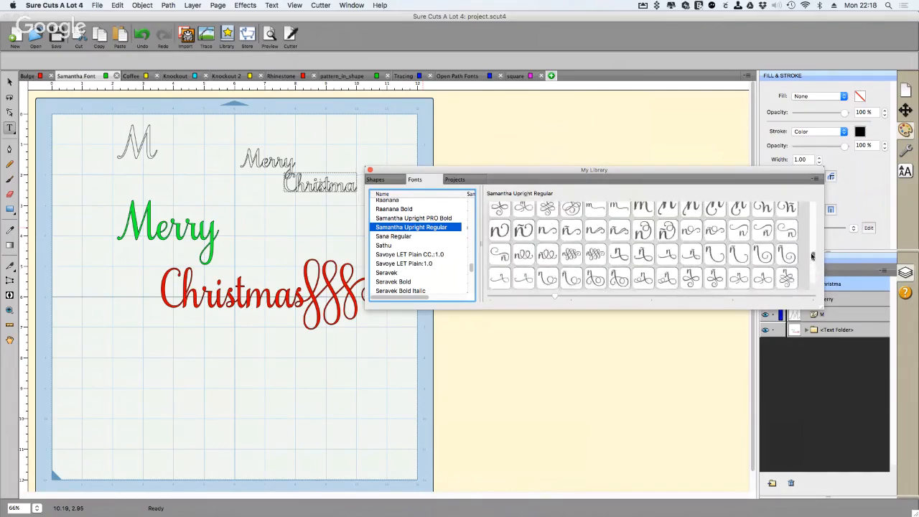
pyautogui.scroll(-5, 814, 255)
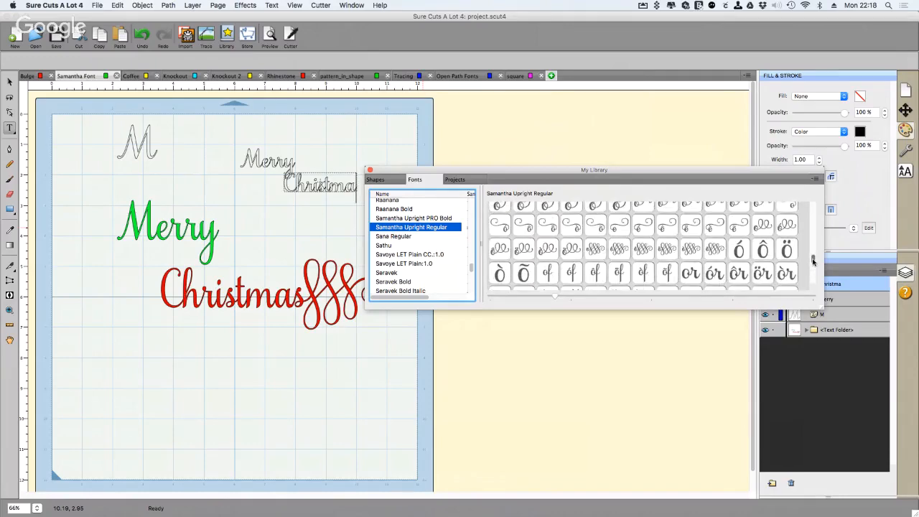
pyautogui.scroll(-5, 730, 285)
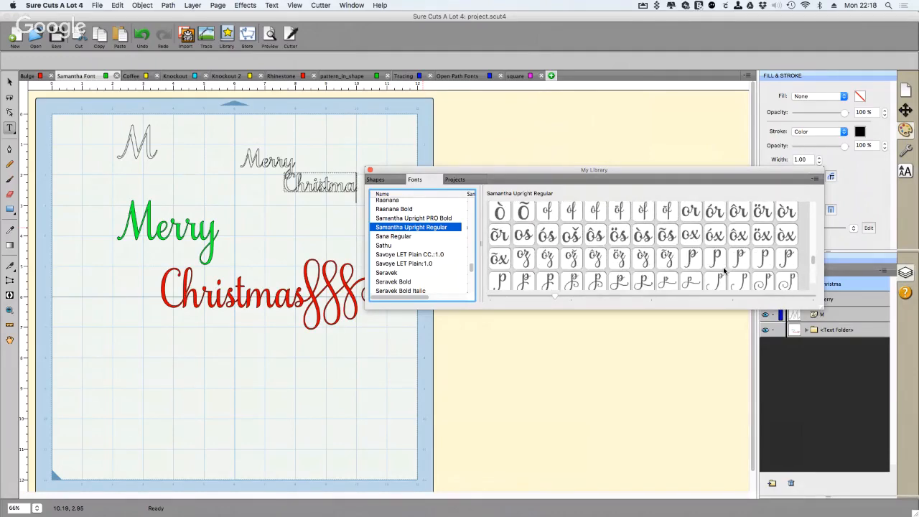
pyautogui.scroll(-2, 814, 263)
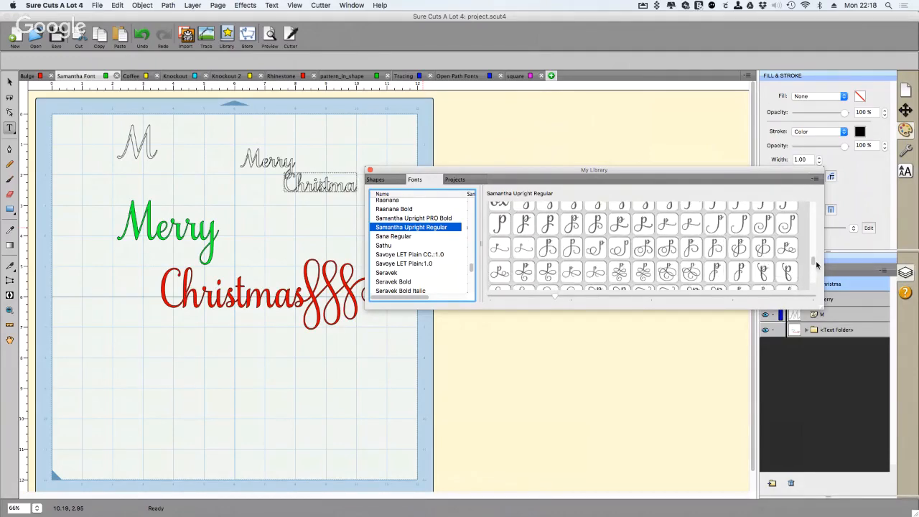
pyautogui.scroll(-5, 814, 265)
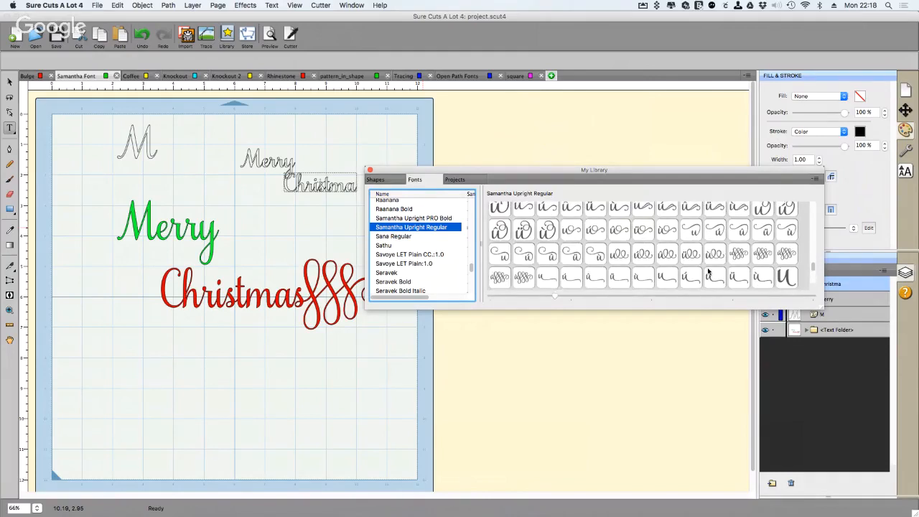
pyautogui.scroll(3, 707, 271)
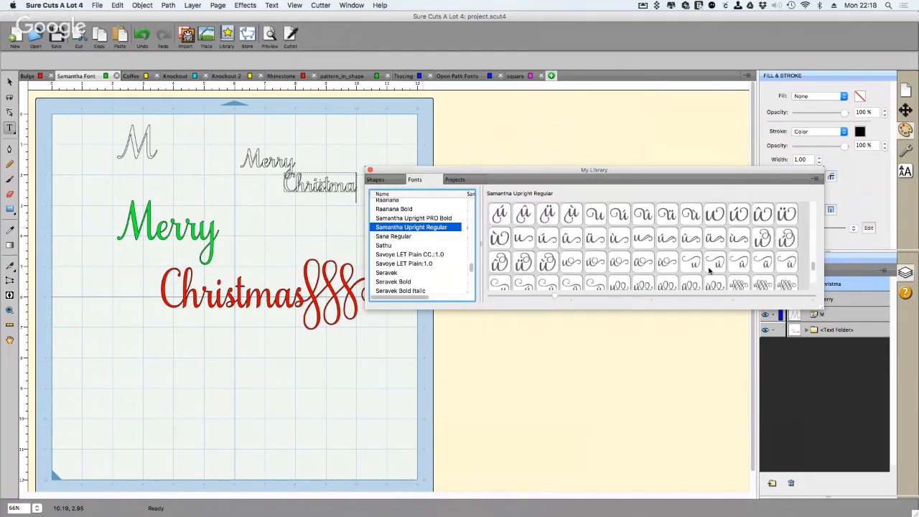
pyautogui.scroll(1, 708, 275)
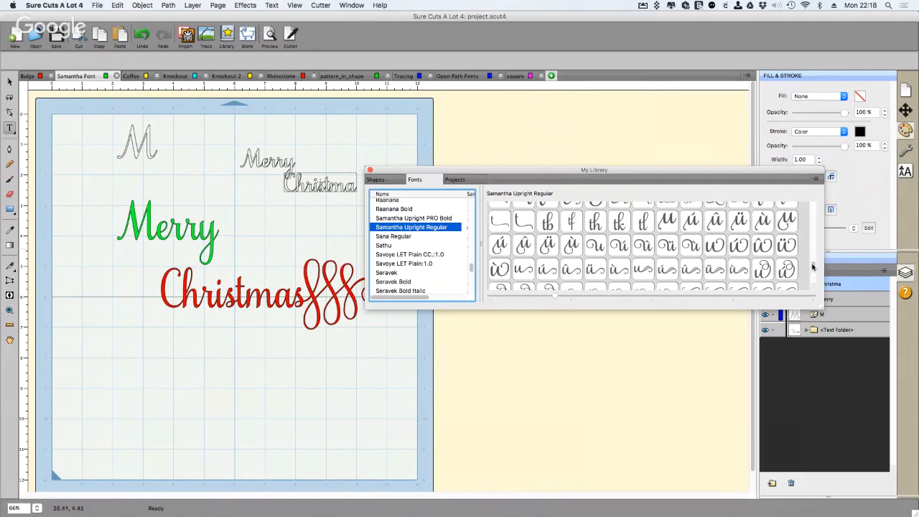
pyautogui.moveTo(814, 265); pyautogui.dragTo(813, 255)
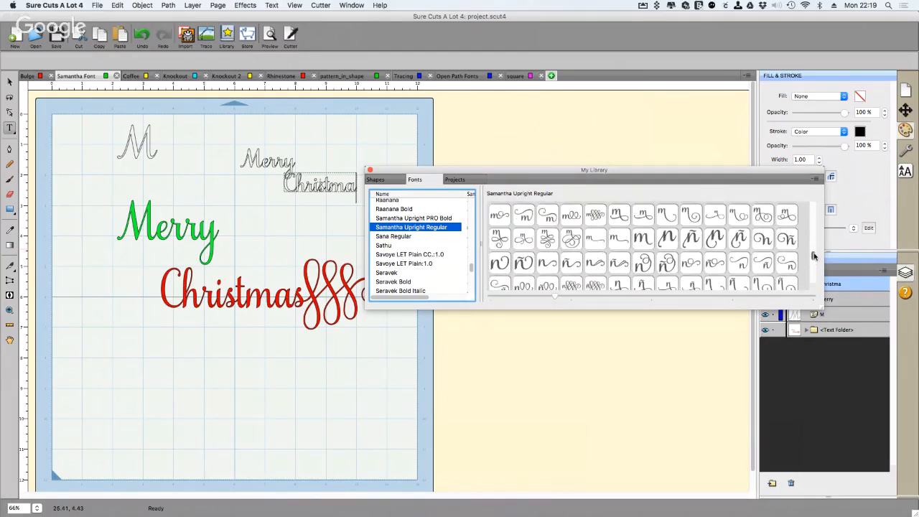
pyautogui.scroll(-3, 743, 282)
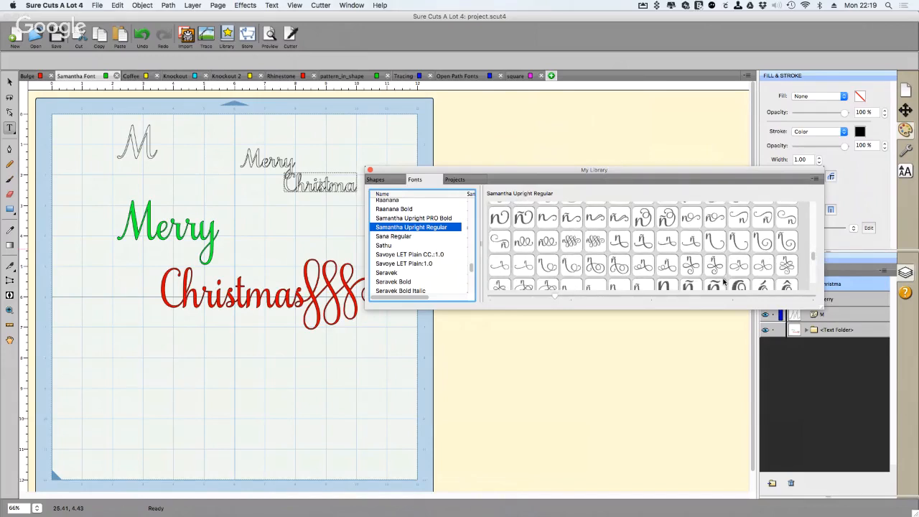
pyautogui.scroll(-1, 724, 280)
pyautogui.scroll(-5, 719, 282)
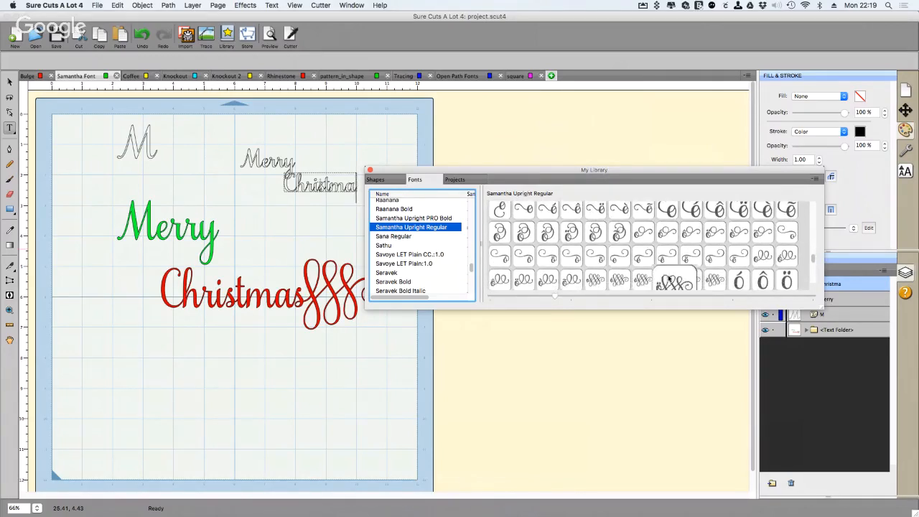
pyautogui.scroll(-1, 719, 276)
pyautogui.scroll(-3, 813, 263)
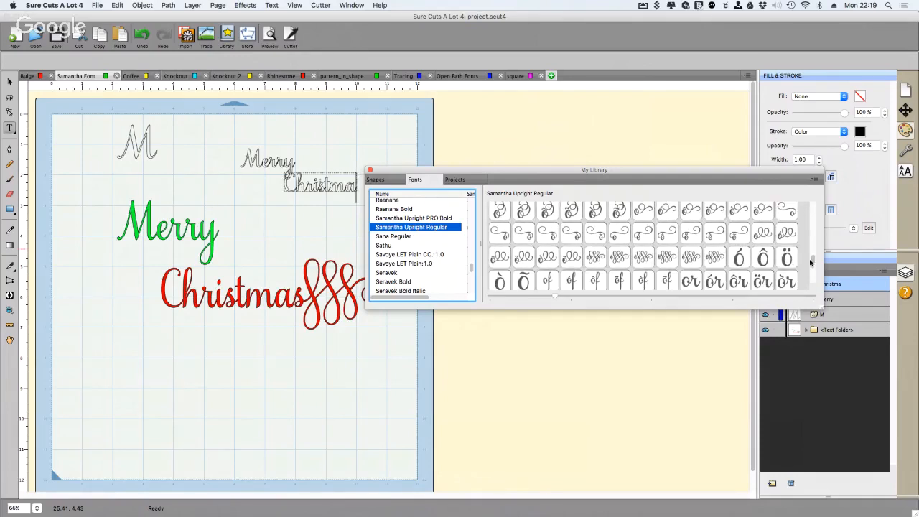
pyautogui.scroll(-5, 813, 273)
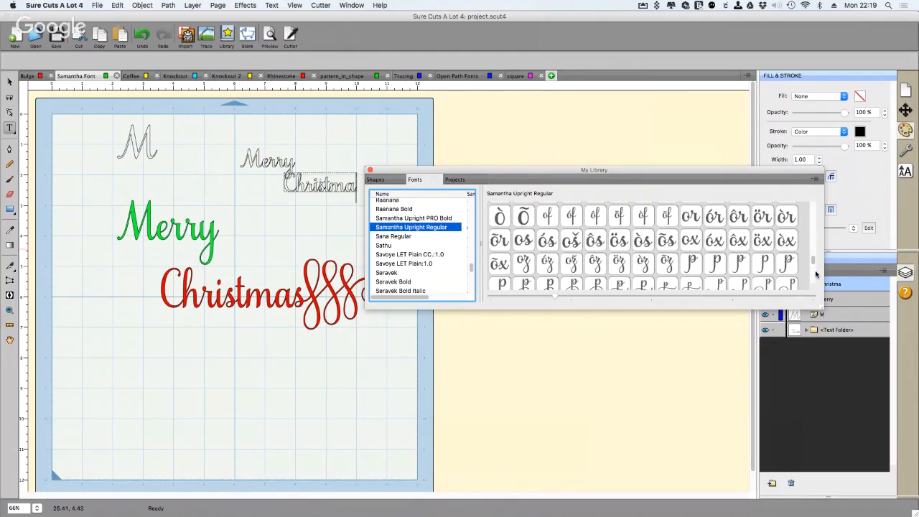
pyautogui.scroll(-2, 809, 268)
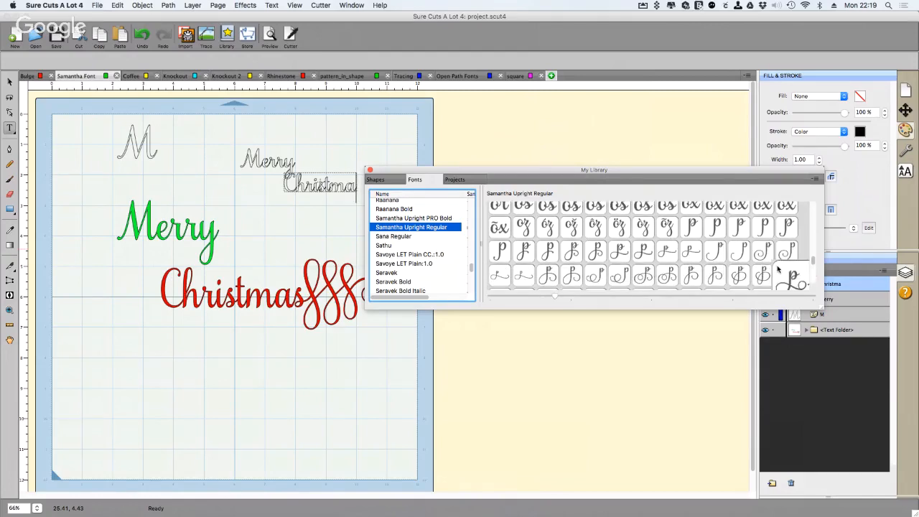
pyautogui.scroll(-2, 790, 266)
pyautogui.scroll(-8, 814, 269)
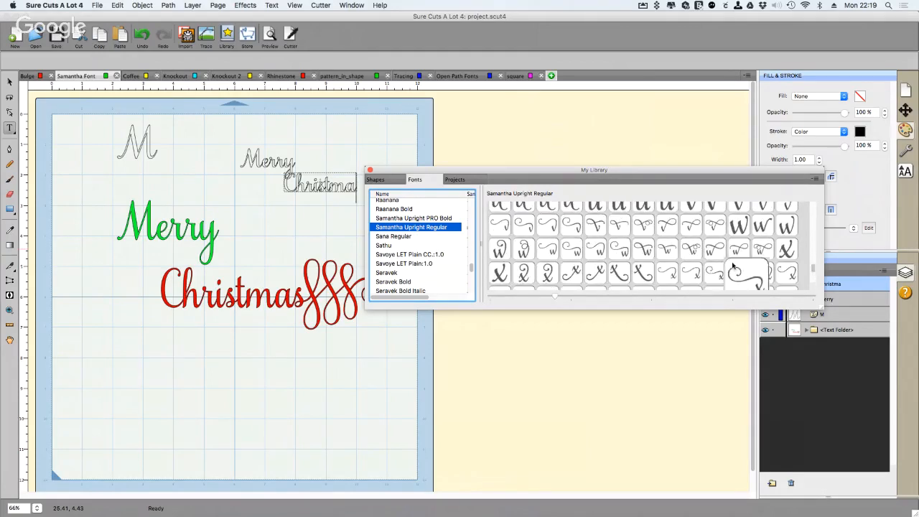
pyautogui.scroll(5, 707, 269)
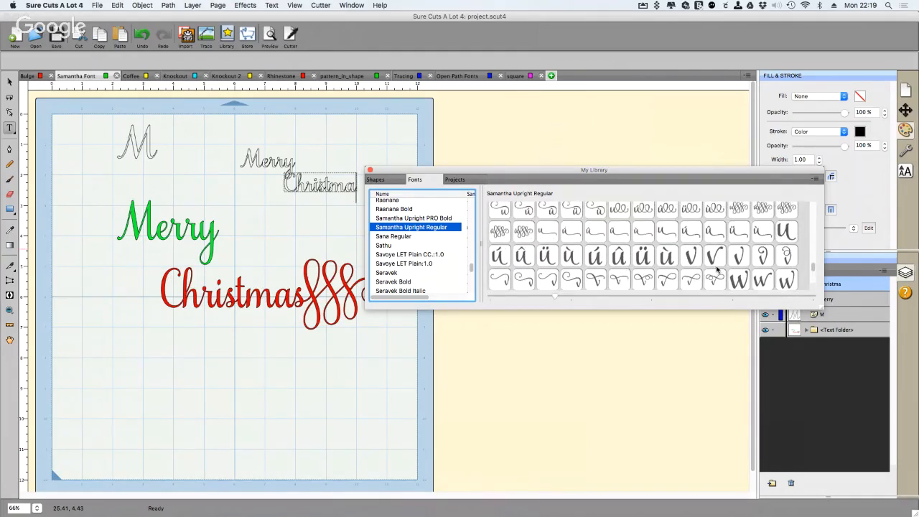
pyautogui.scroll(3, 717, 269)
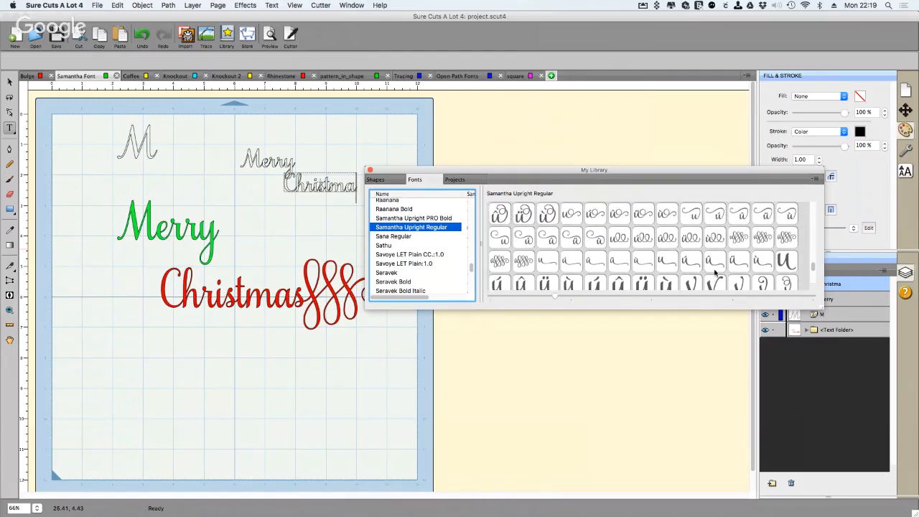
pyautogui.scroll(1, 714, 272)
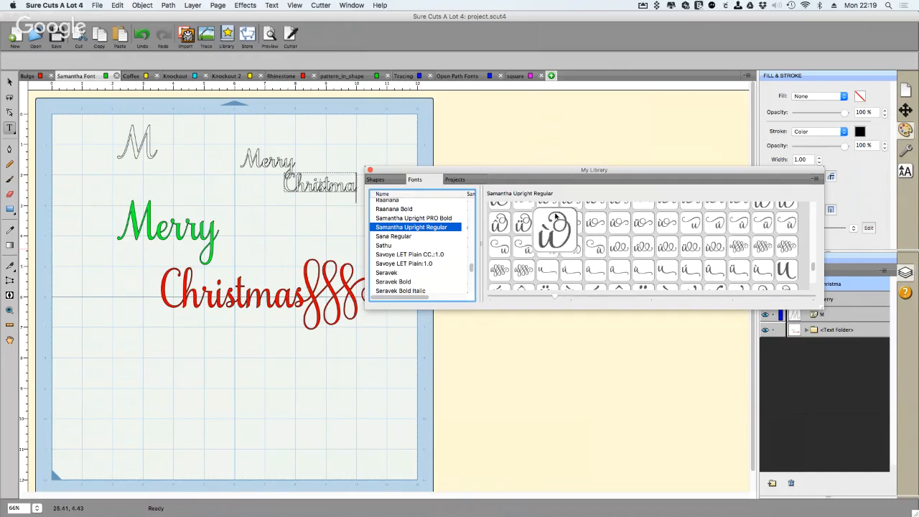
# Switch to the webinar presentation in Acrobat Reader and open the web link on the Open Path Fonts slide
pyautogui.click(918, 284)
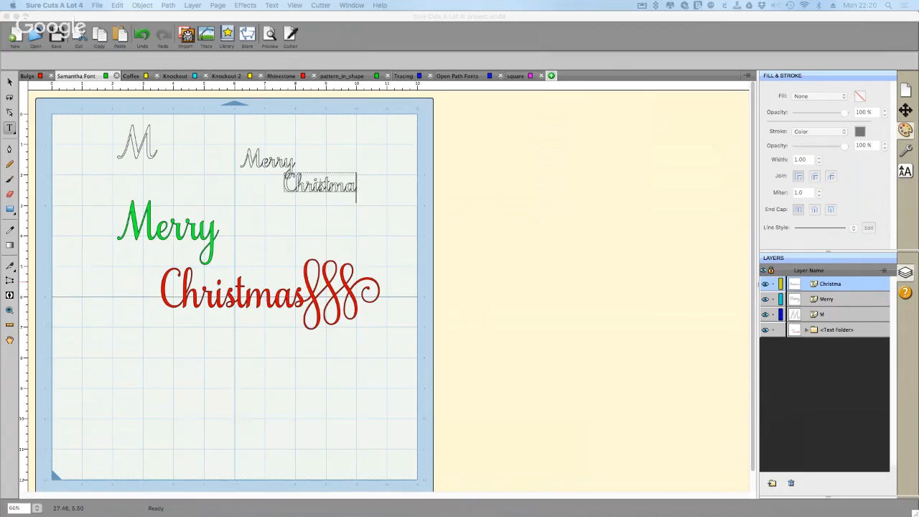
pyautogui.press('super+Tab')
pyautogui.press('Right')
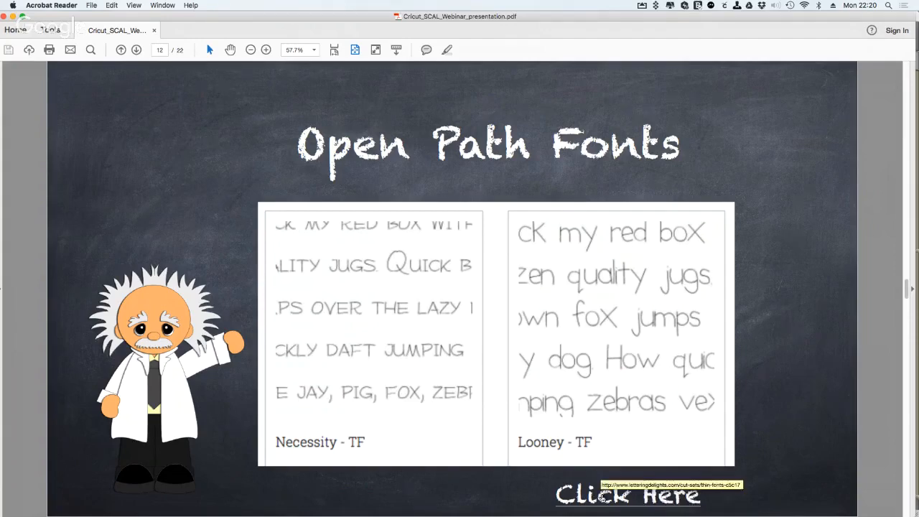
pyautogui.click(603, 497)
pyautogui.click(536, 281)
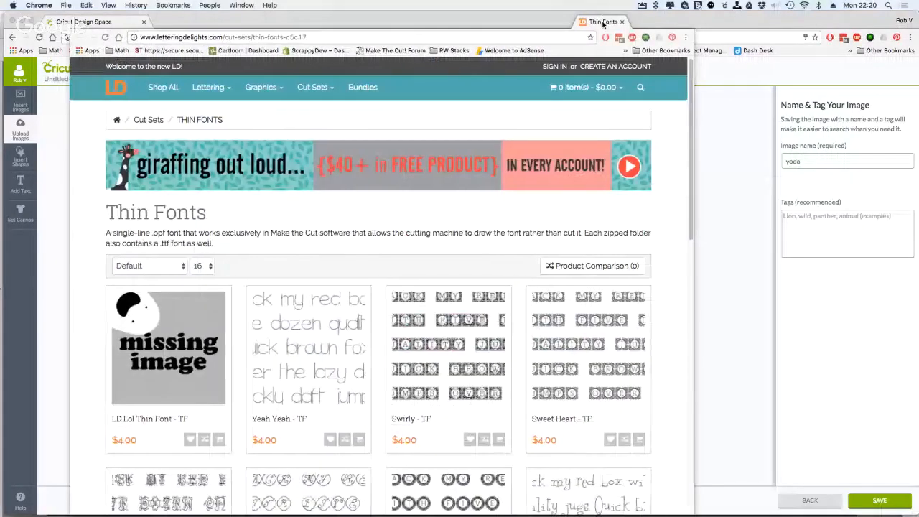
# Browse the single-line fonts on the Lettering Delights Thin Fonts page and close that page
pyautogui.scroll(-5, 500, 286)
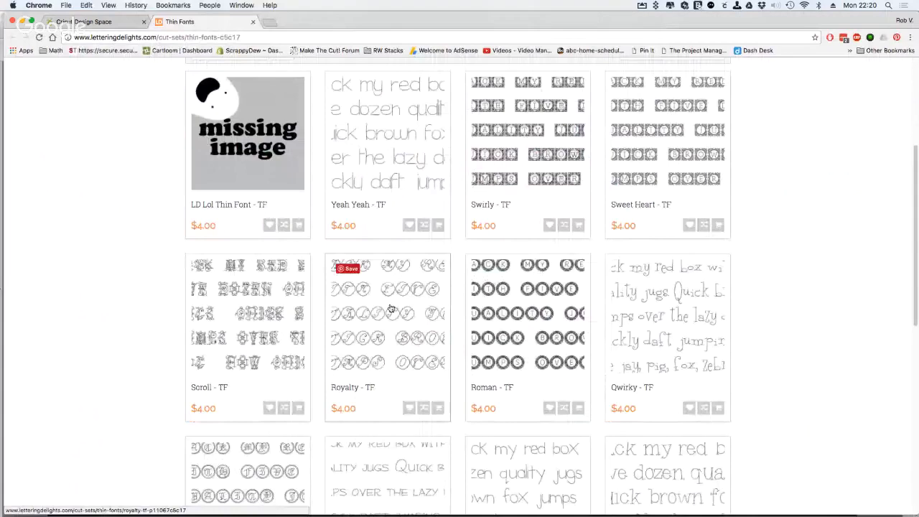
pyautogui.scroll(-8, 455, 318)
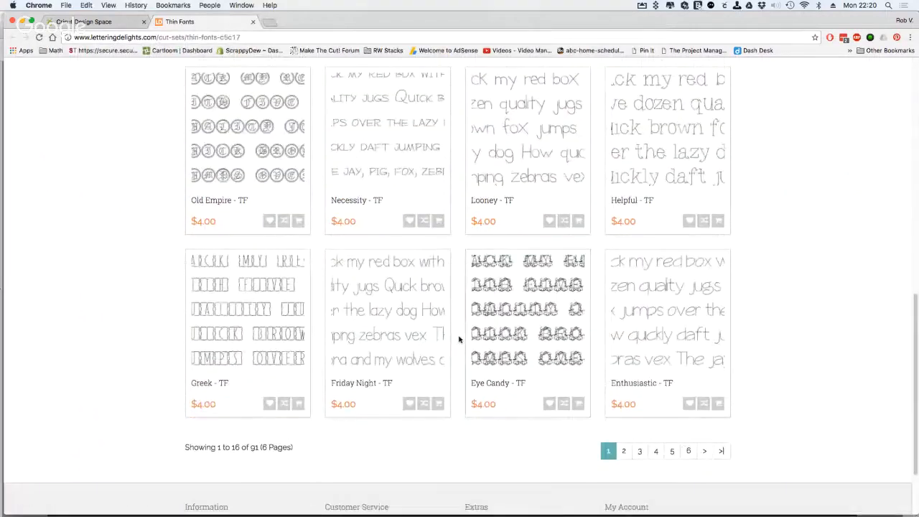
pyautogui.scroll(12, 461, 339)
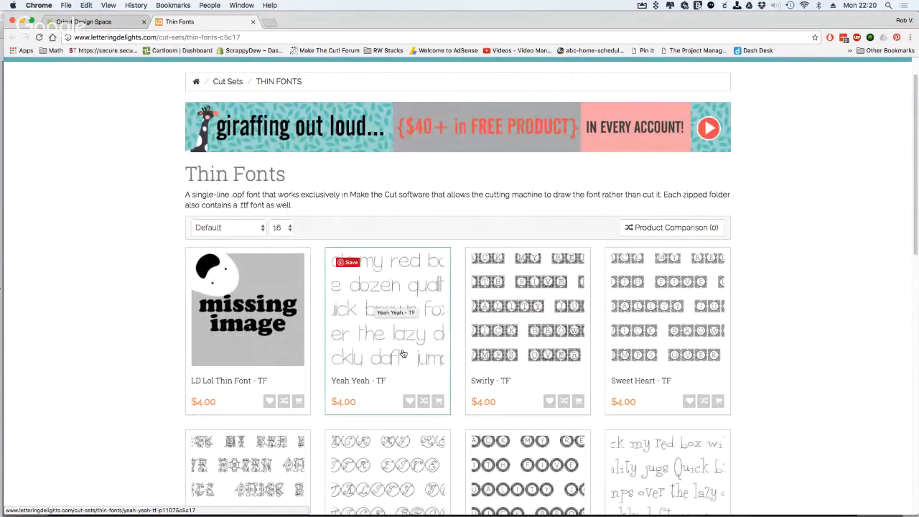
pyautogui.scroll(-1, 408, 376)
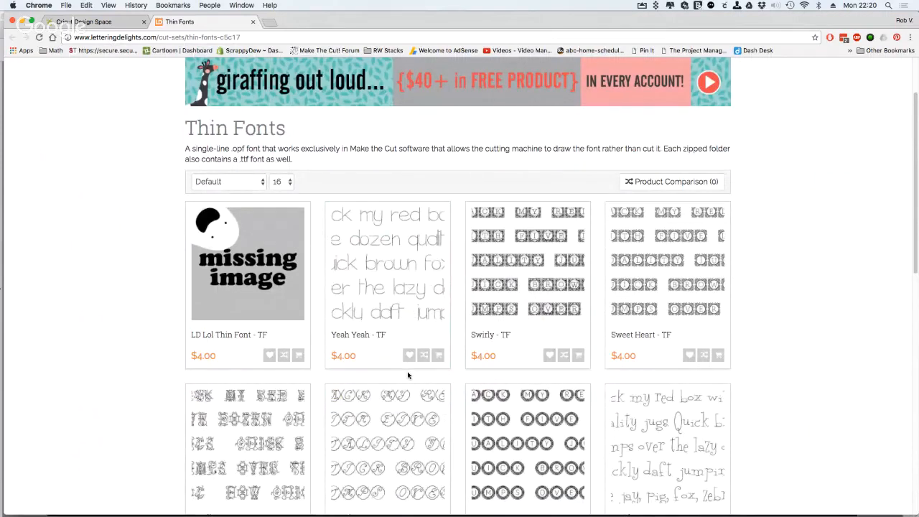
pyautogui.scroll(-2, 408, 372)
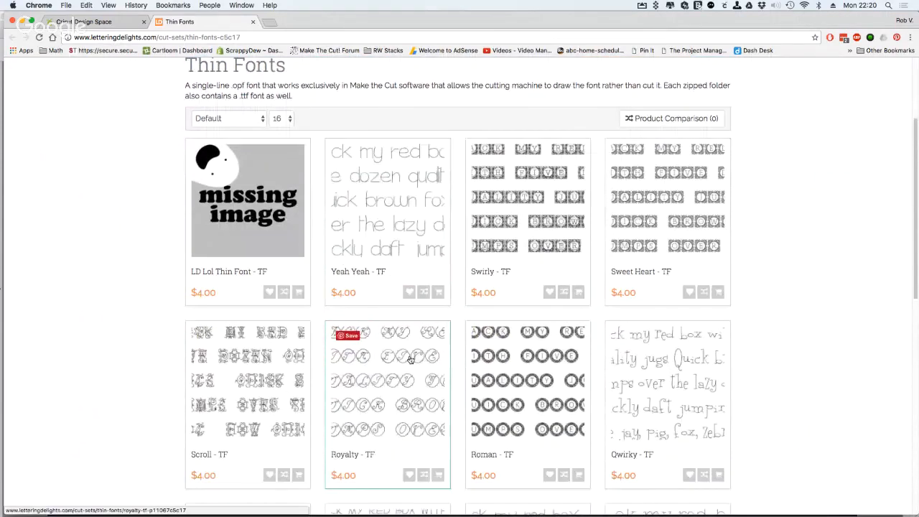
pyautogui.scroll(-2, 373, 370)
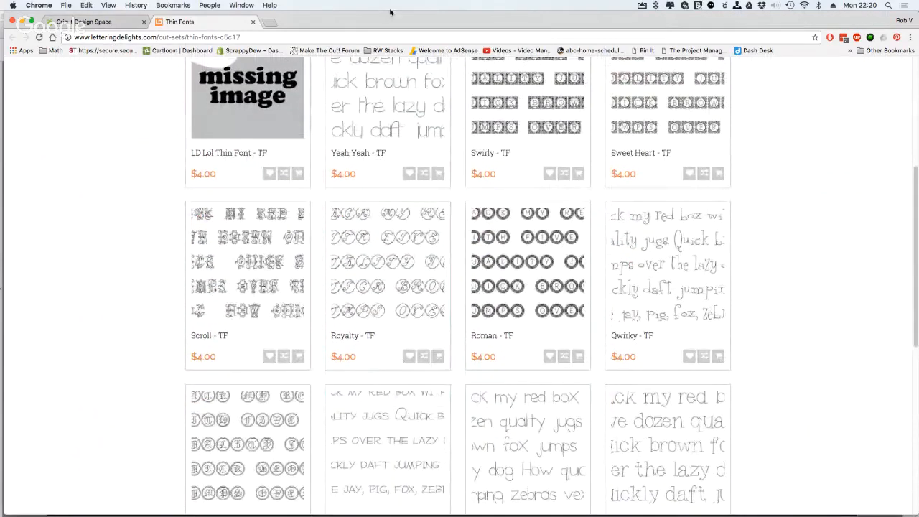
pyautogui.click(253, 22)
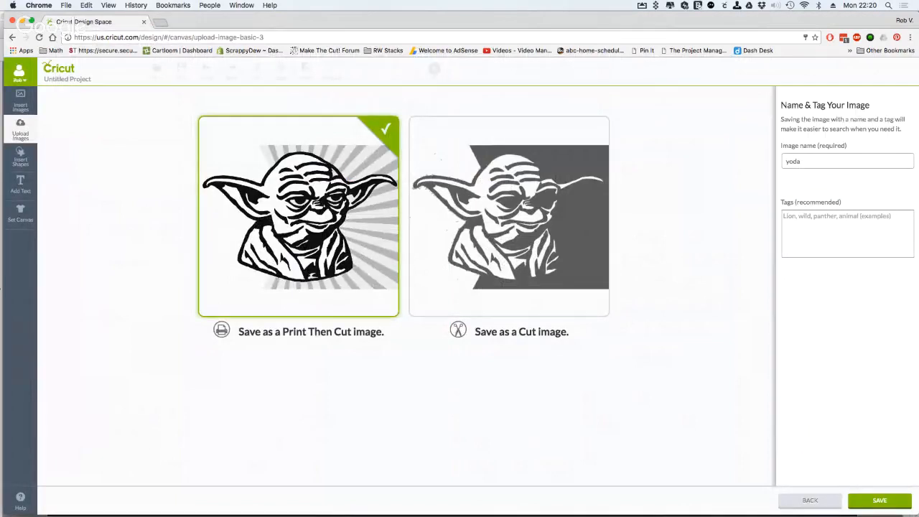
# Switch to Sure Cuts A Lot, show the Open Path Fonts page and move the My Library window below the Hello It's Me text
pyautogui.press('super+Tab')
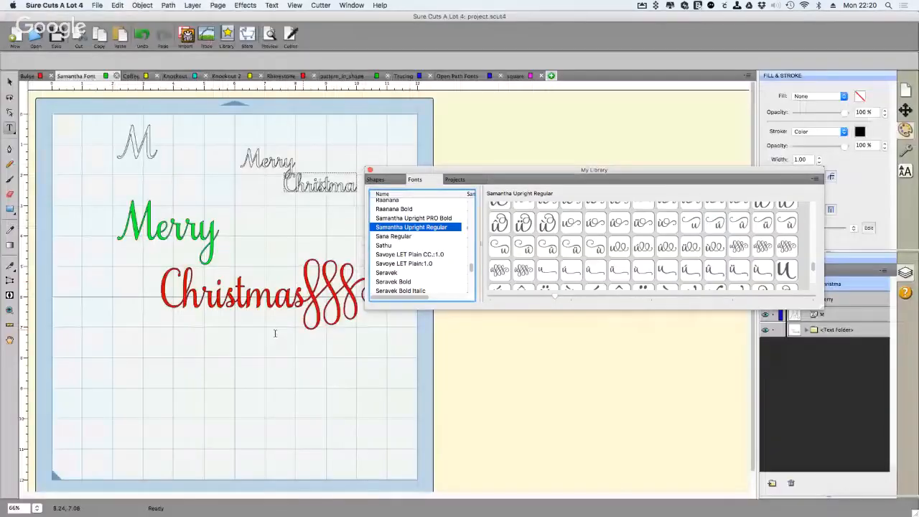
pyautogui.click(449, 76)
pyautogui.moveTo(473, 171)
pyautogui.mouseDown()
pyautogui.moveTo(485, 181)
pyautogui.moveTo(243, 314)
pyautogui.mouseUp()
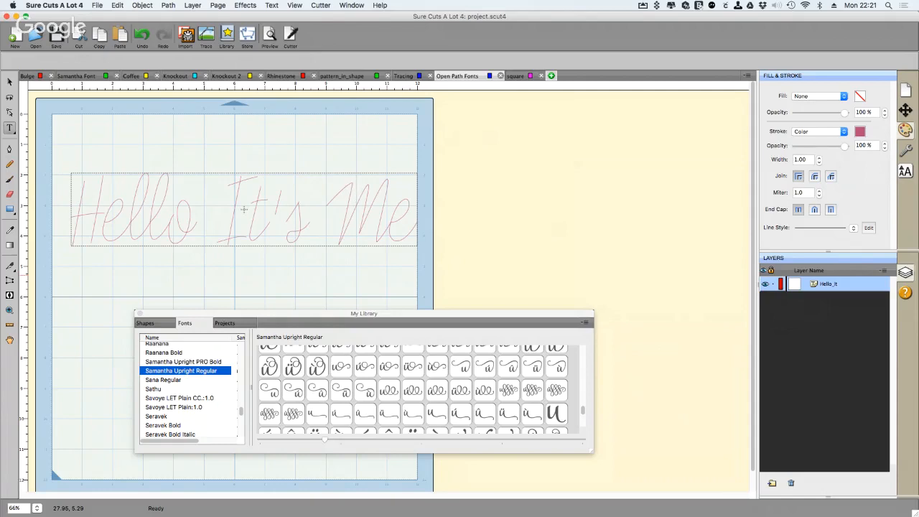
# Advance the Acrobat Reader presentation to the Bulging Text slide and return to Sure Cuts A Lot on the Bulge page
pyautogui.press('super+Tab')
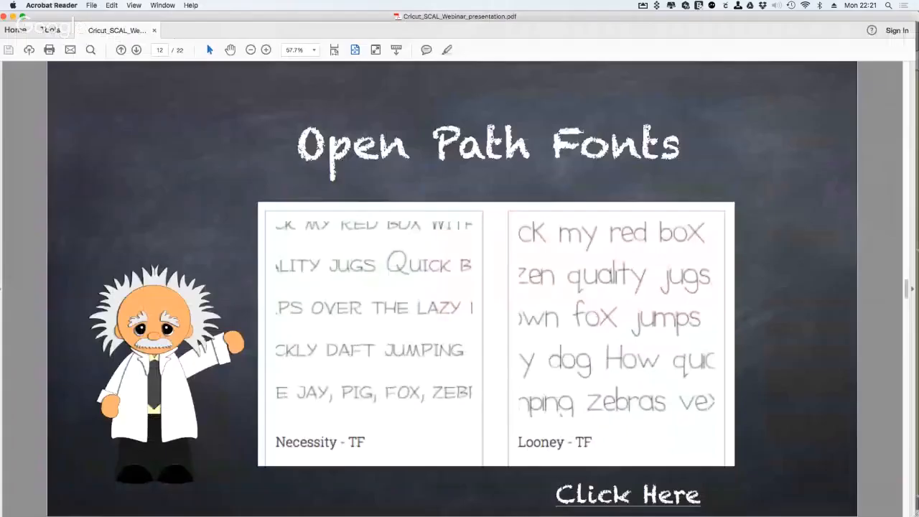
pyautogui.press('Right')
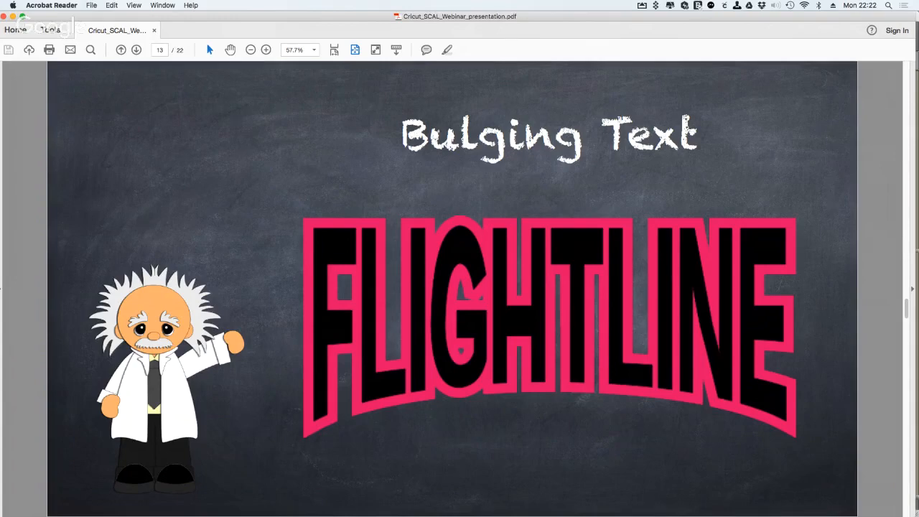
pyautogui.press('super+Tab')
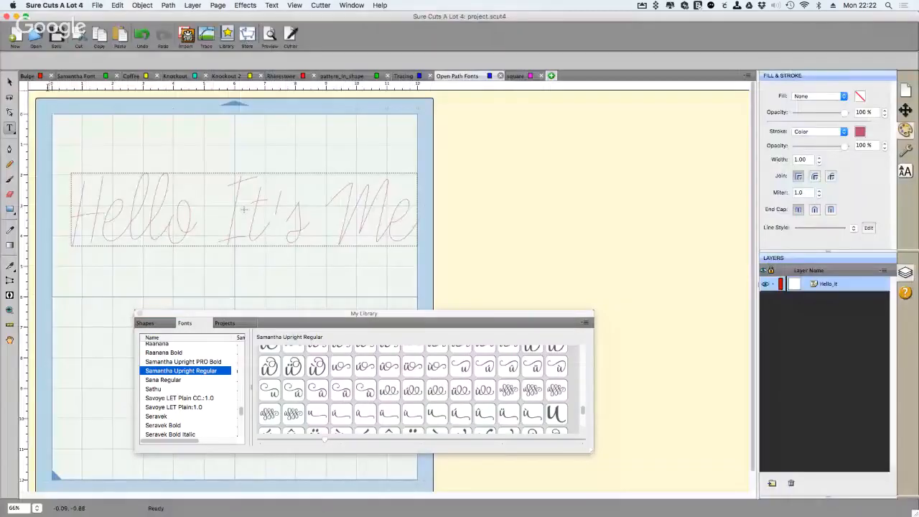
pyautogui.click(28, 75)
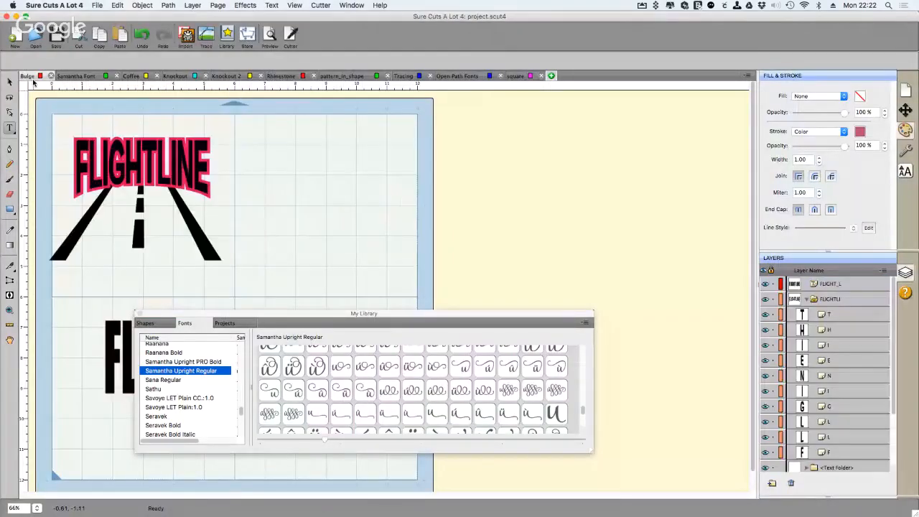
# Close the My Library window and move the plain FLIGHT LINE text up beside the finished road design
pyautogui.moveTo(142, 316); pyautogui.dragTo(489, 301)
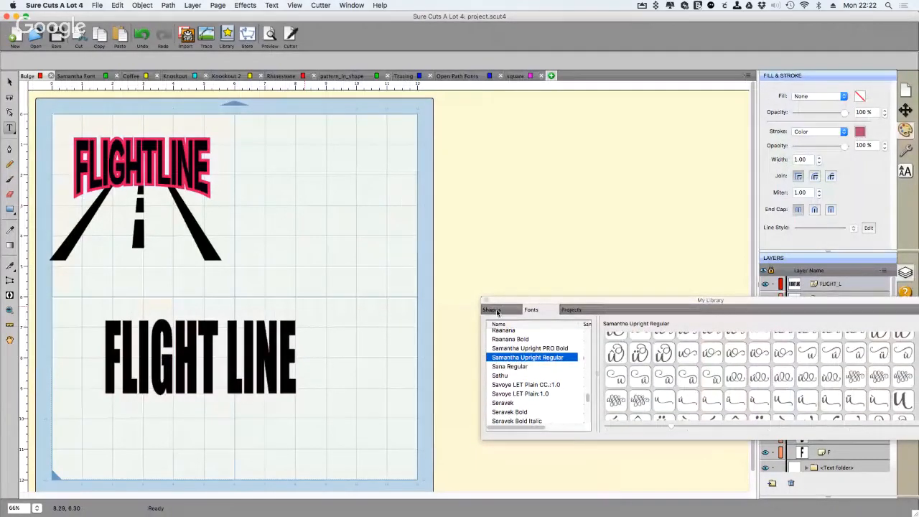
pyautogui.click(486, 300)
pyautogui.click(9, 81)
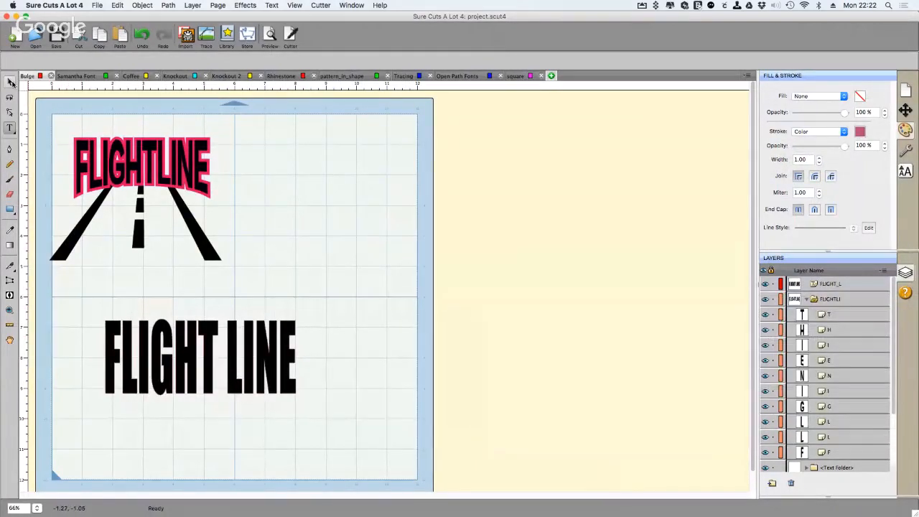
pyautogui.click(185, 383)
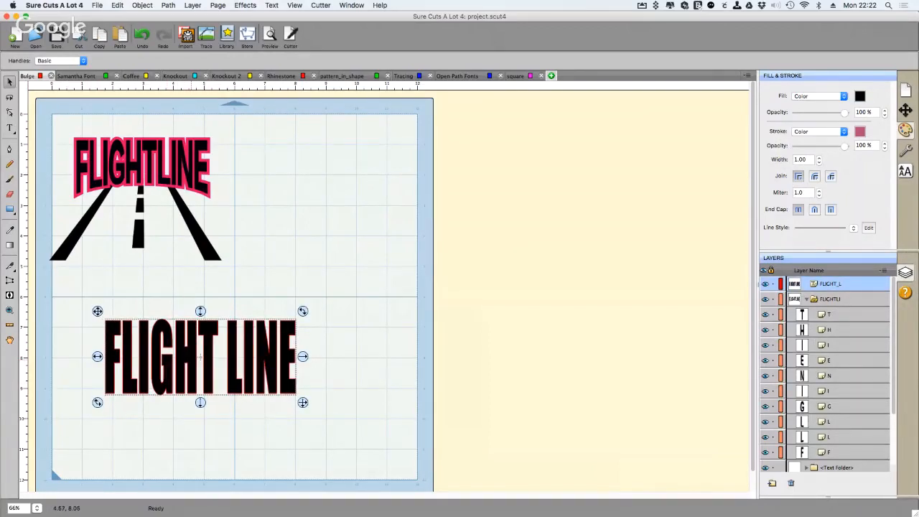
pyautogui.moveTo(200, 363); pyautogui.dragTo(353, 239)
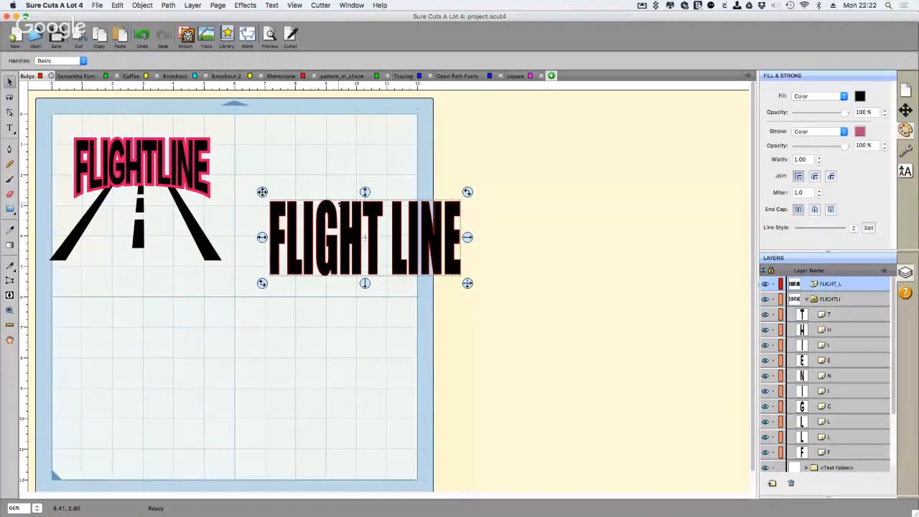
# Start the Bulge effect on the FLIGHT LINE text with a bottom curve of 15 and a bottom offset of 0.20 in
pyautogui.click(245, 6)
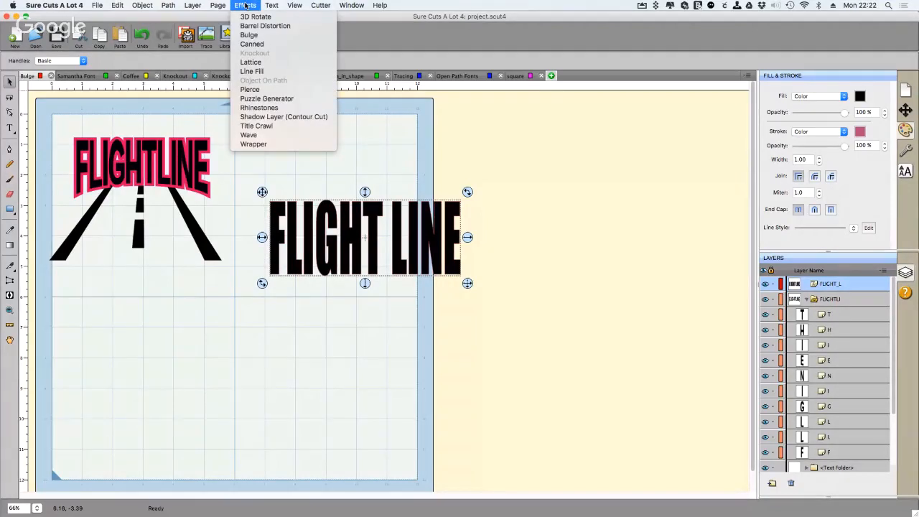
pyautogui.click(273, 36)
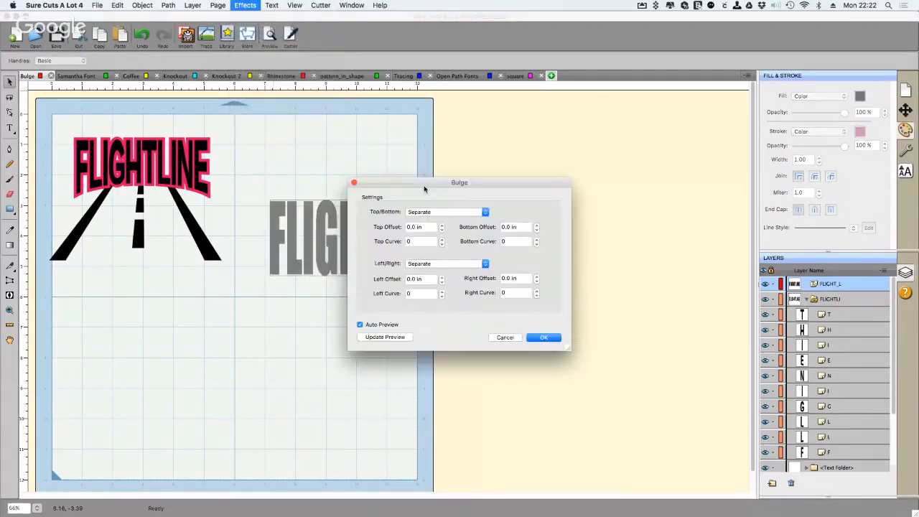
pyautogui.moveTo(431, 185); pyautogui.dragTo(124, 254)
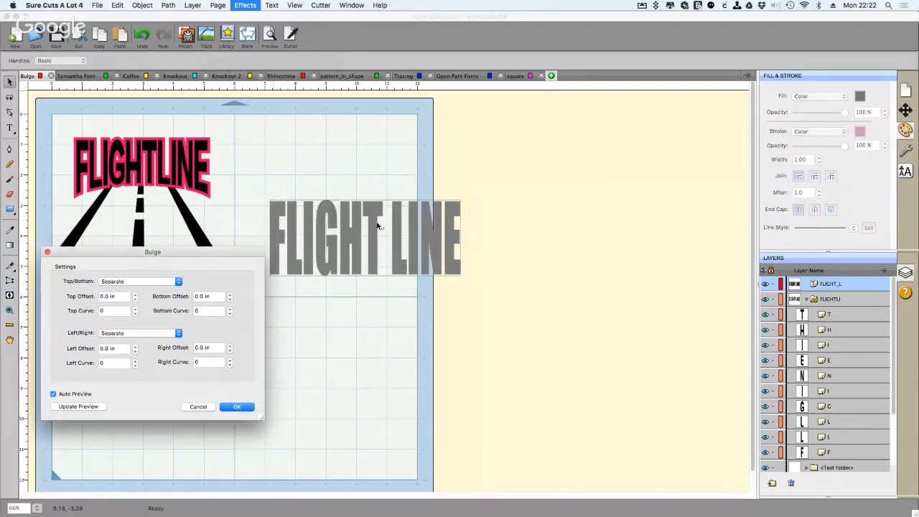
pyautogui.click(230, 309)
pyautogui.click(230, 295)
pyautogui.click(229, 296)
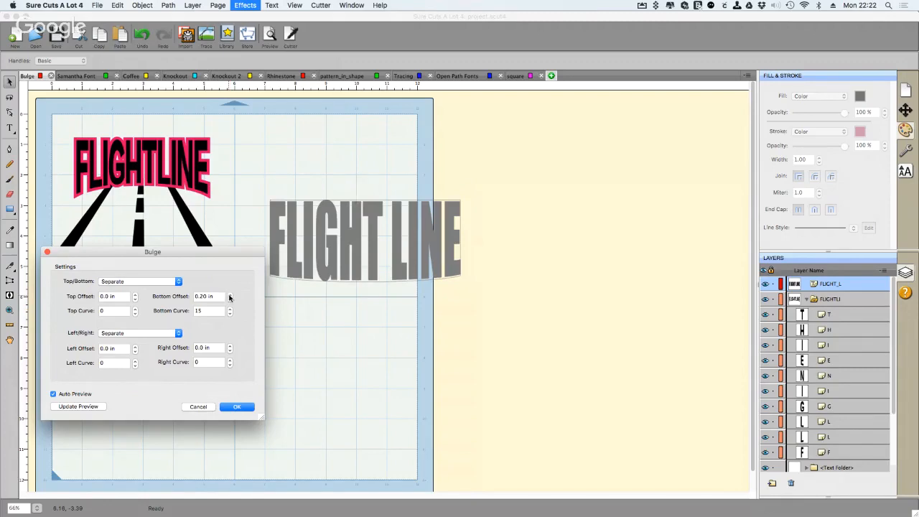
# Set the bulge's bottom offset to -0.60 in so the lower edge of FLIGHT LINE arches inward
pyautogui.click(230, 301)
pyautogui.click(230, 301)
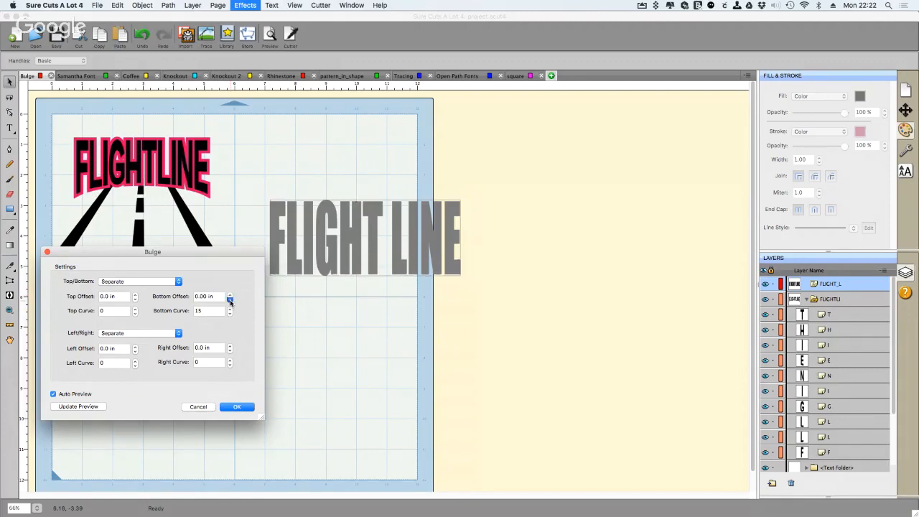
pyautogui.click(230, 301)
pyautogui.click(229, 301)
pyautogui.click(229, 301)
pyautogui.click(230, 301)
pyautogui.click(230, 301)
pyautogui.click(230, 301)
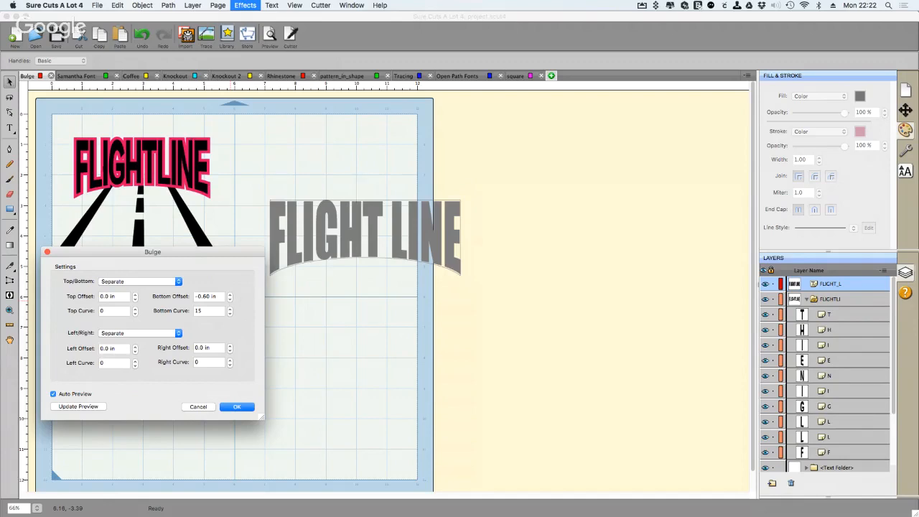
# Set the bulge's top curve to 15 and top offset to -0.40 in, and apply the effect
pyautogui.click(135, 308)
pyautogui.click(136, 301)
pyautogui.click(136, 301)
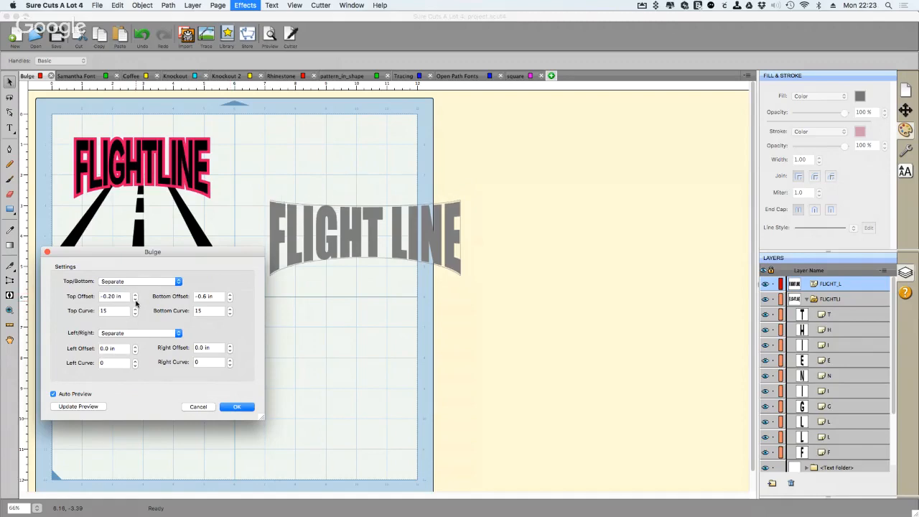
pyautogui.click(136, 301)
pyautogui.click(136, 301)
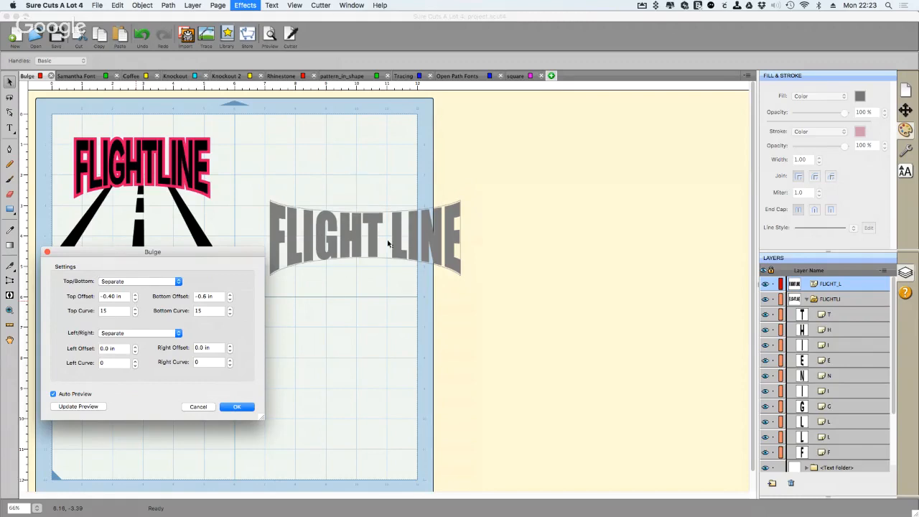
pyautogui.click(240, 409)
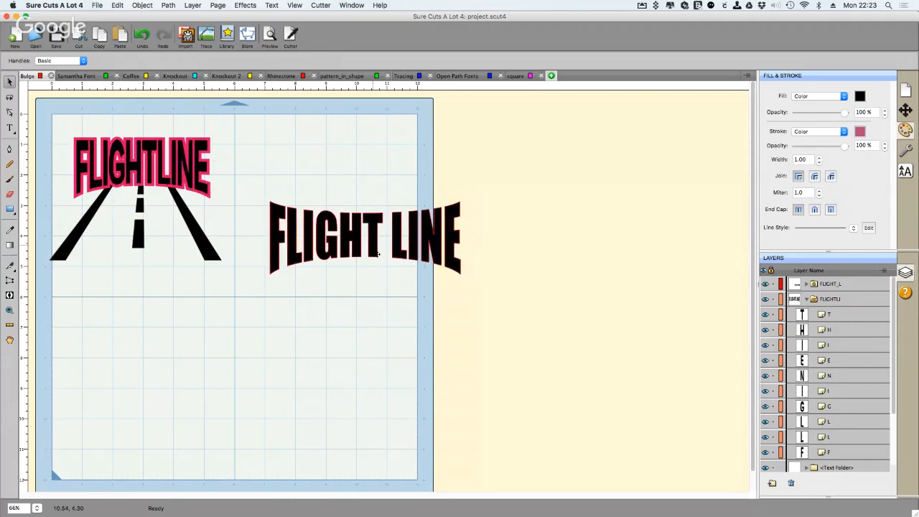
# Add a shadow layer of type Shadow, 0.05 in in size, to the bulged FLIGHT LINE text
pyautogui.click(365, 237)
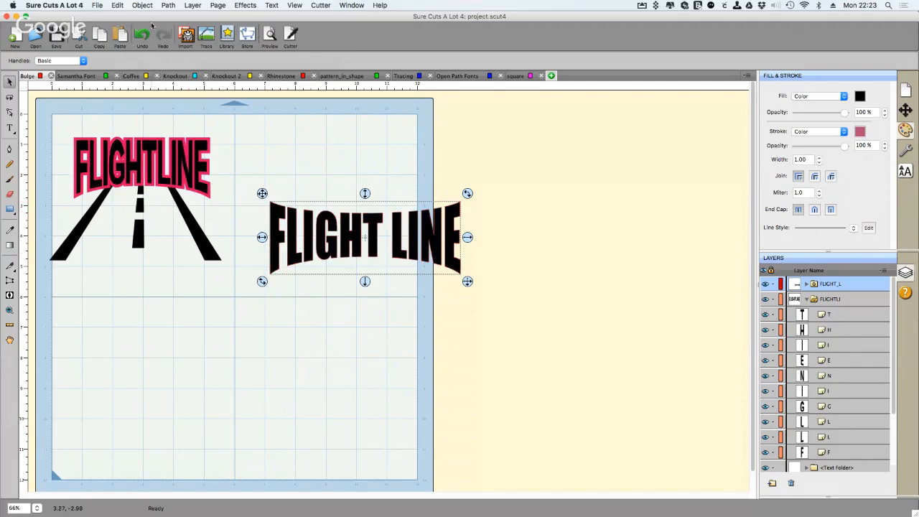
pyautogui.click(245, 5)
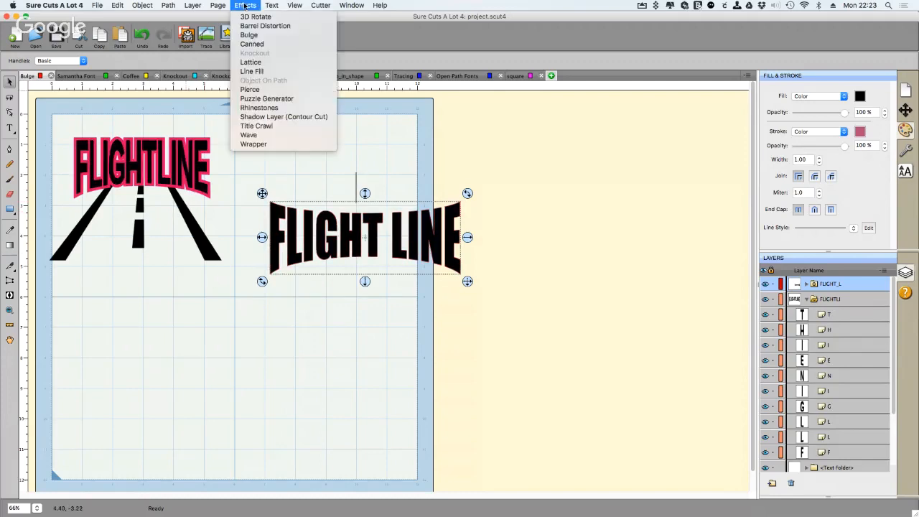
pyautogui.click(274, 122)
pyautogui.moveTo(450, 201); pyautogui.dragTo(123, 296)
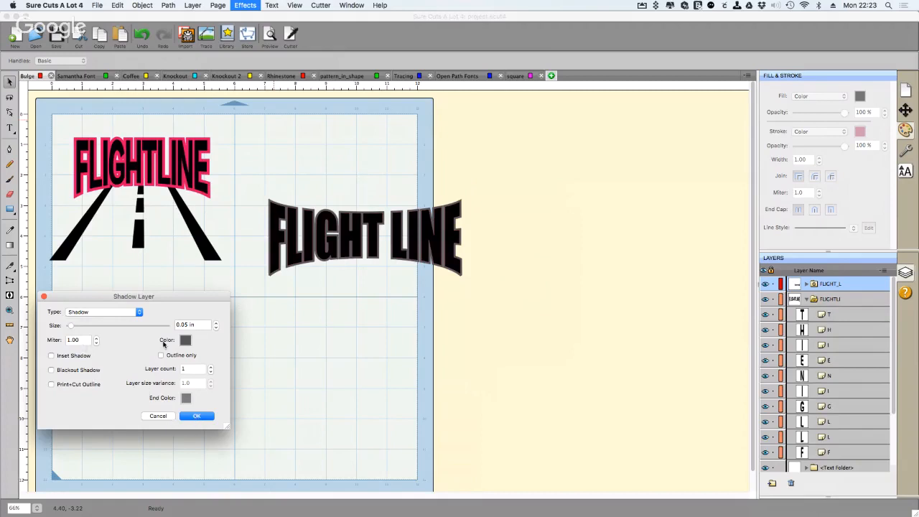
pyautogui.click(196, 417)
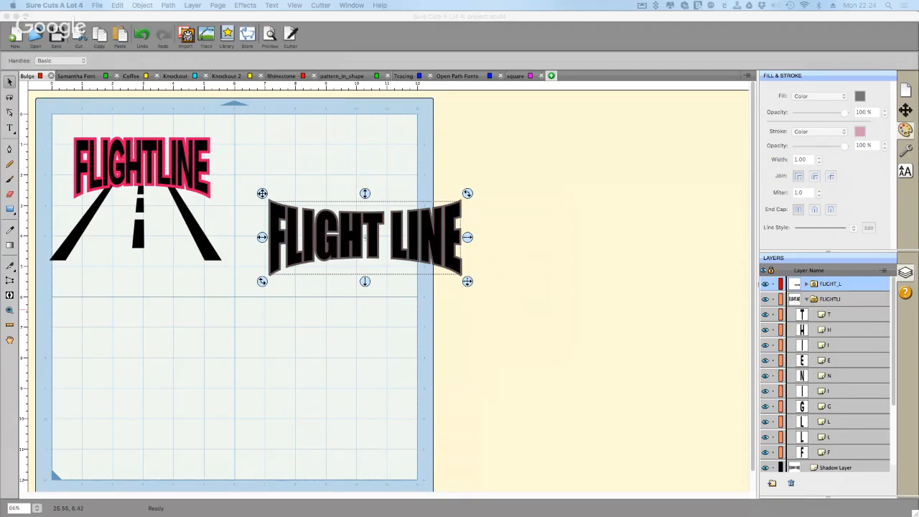
# Show the Creating Text on an Arch or Circle slide in Acrobat Reader and open its linked Cricut Design Space project in an enlarged browser window
pyautogui.press('super+Tab')
pyautogui.press('Right')
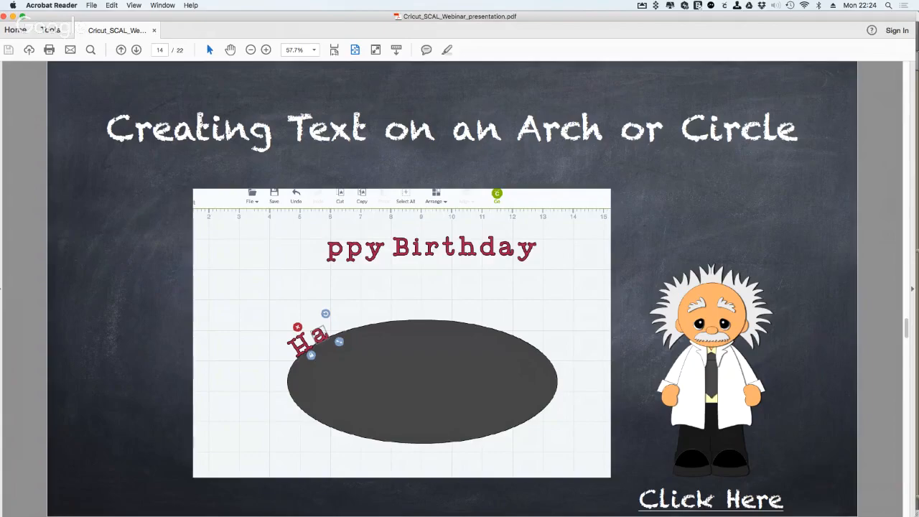
pyautogui.press('super+Tab')
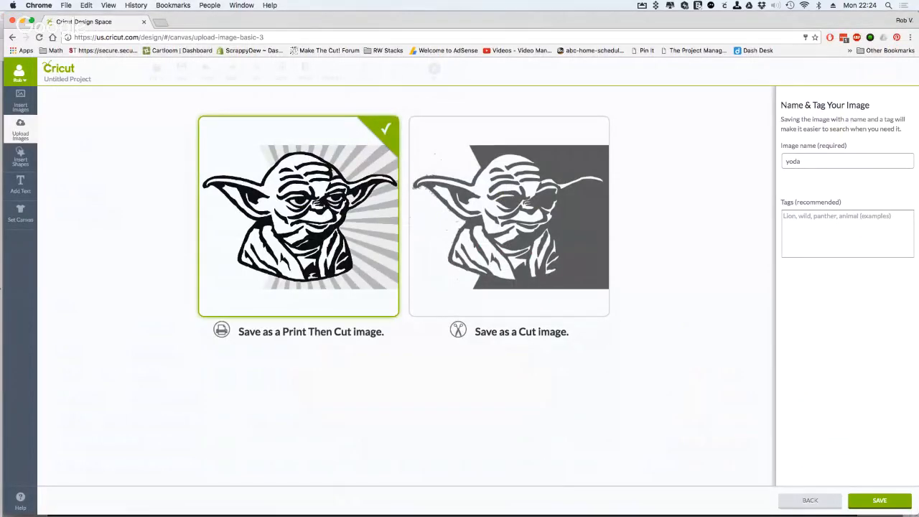
pyautogui.press('super+Tab')
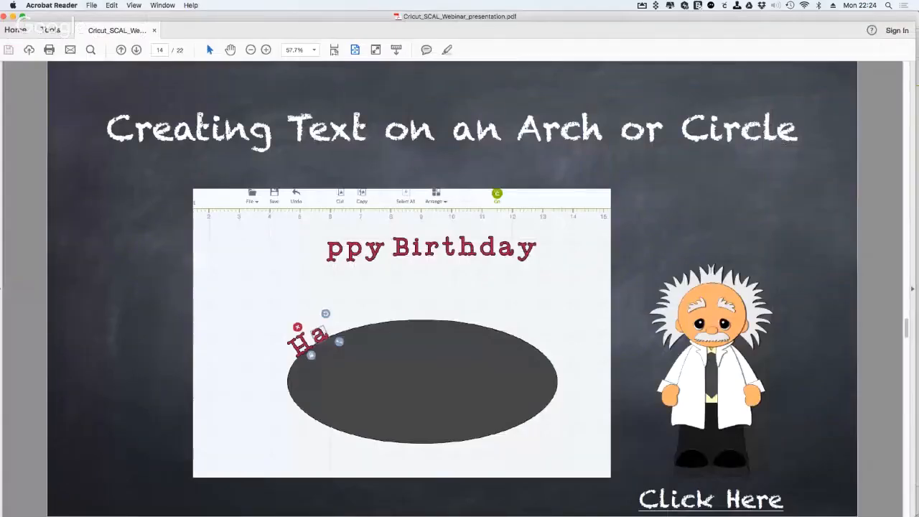
pyautogui.click(717, 511)
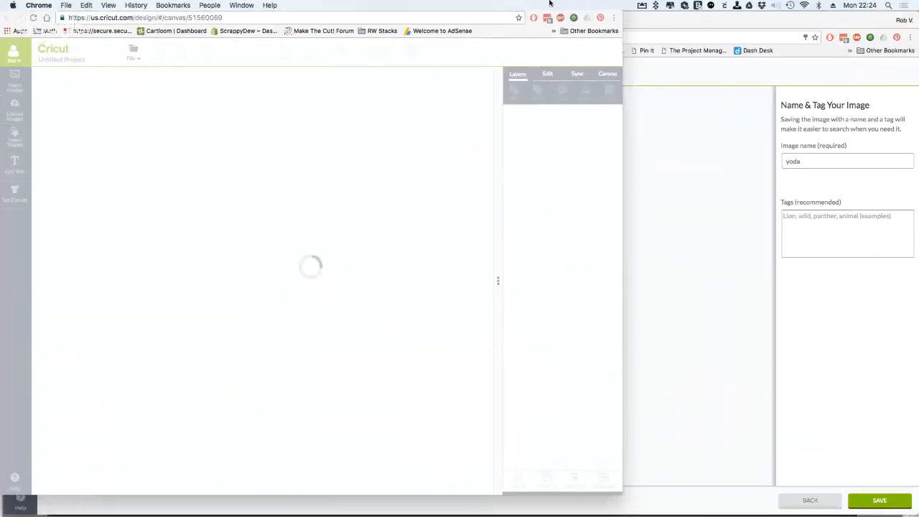
pyautogui.doubleClick(564, 13)
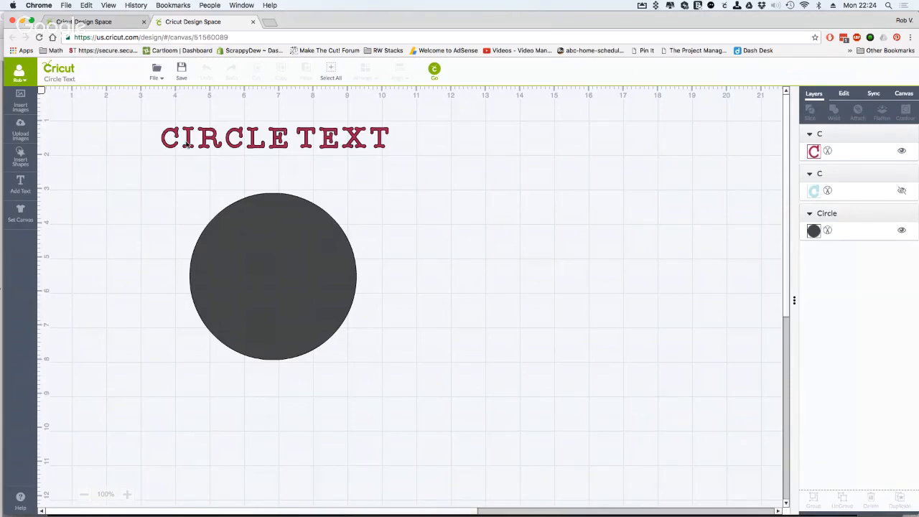
# Ungroup the CIRCLE TEXT lettering and place the first letter C, rotated, on the circle's upper-left edge
pyautogui.click(176, 136)
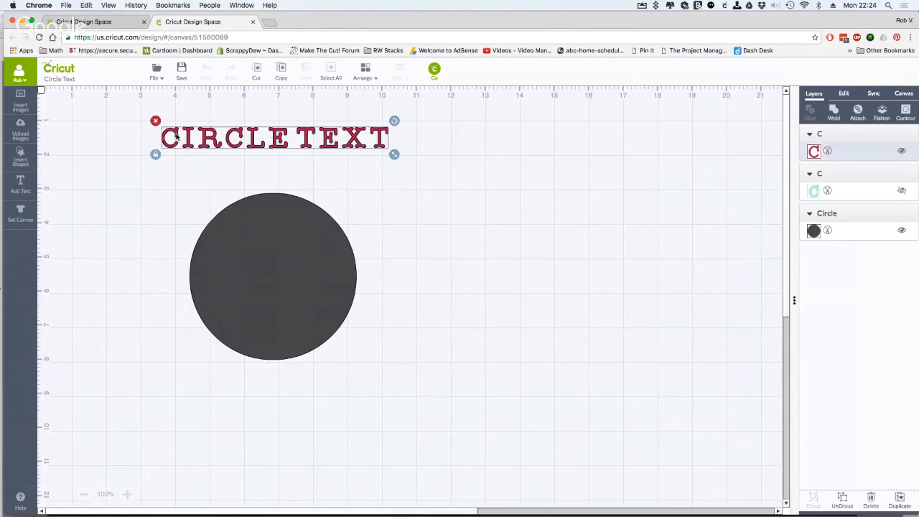
pyautogui.rightClick(176, 136)
pyautogui.click(200, 147)
pyautogui.click(173, 146)
pyautogui.moveTo(173, 147); pyautogui.dragTo(202, 240)
pyautogui.moveTo(216, 205); pyautogui.dragTo(196, 201)
pyautogui.moveTo(206, 236); pyautogui.dragTo(202, 233)
# Place the letters I and R, rotated, after the C along the circle's edge
pyautogui.moveTo(191, 137); pyautogui.dragTo(207, 213)
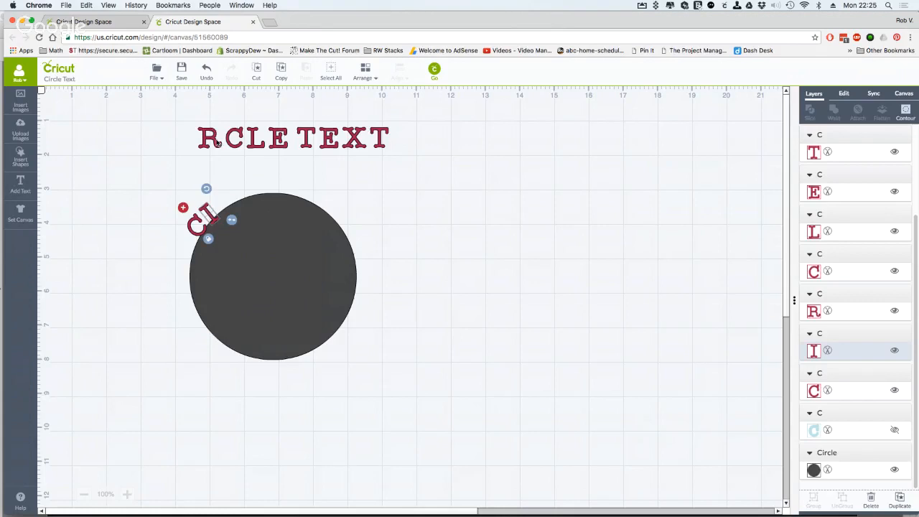
pyautogui.click(215, 141)
pyautogui.moveTo(227, 120); pyautogui.dragTo(228, 202)
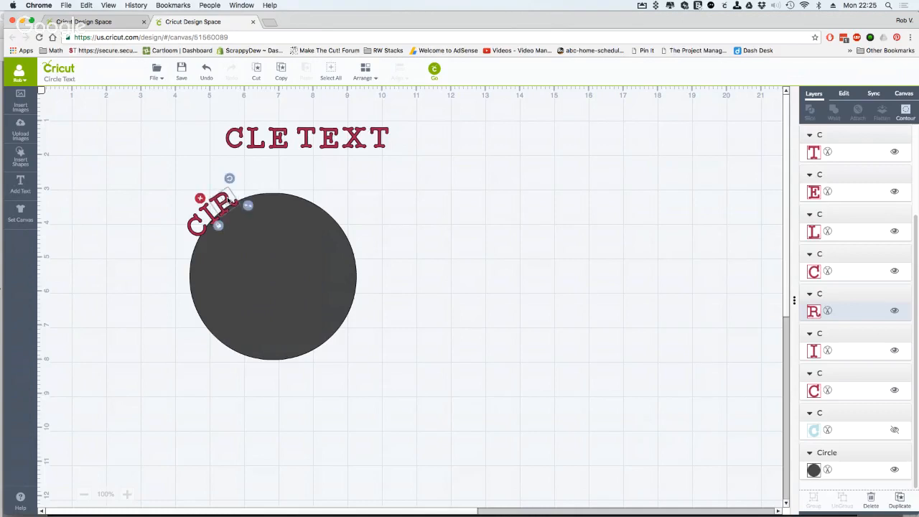
pyautogui.click(351, 203)
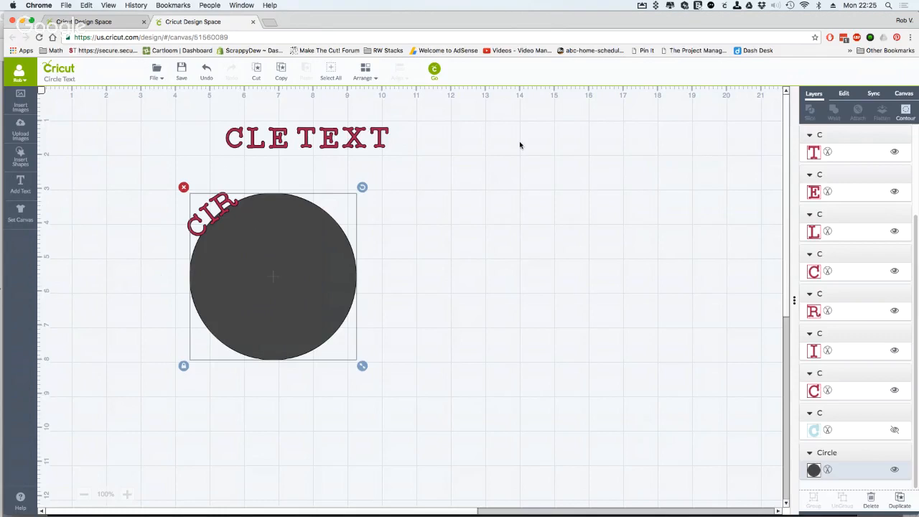
# Close the Cricut Design Space browser window without saving the circle text and switch back to Sure Cuts A Lot
pyautogui.click(12, 21)
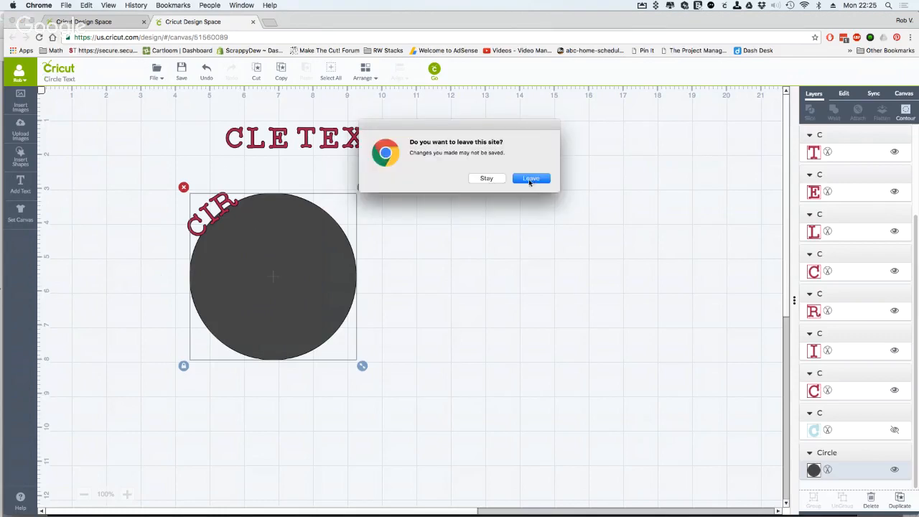
pyautogui.click(529, 179)
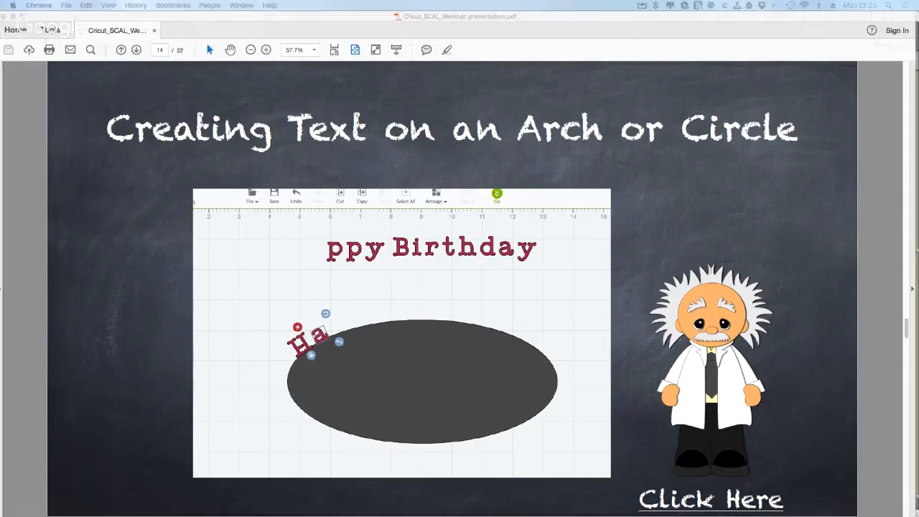
pyautogui.press('super+Tab')
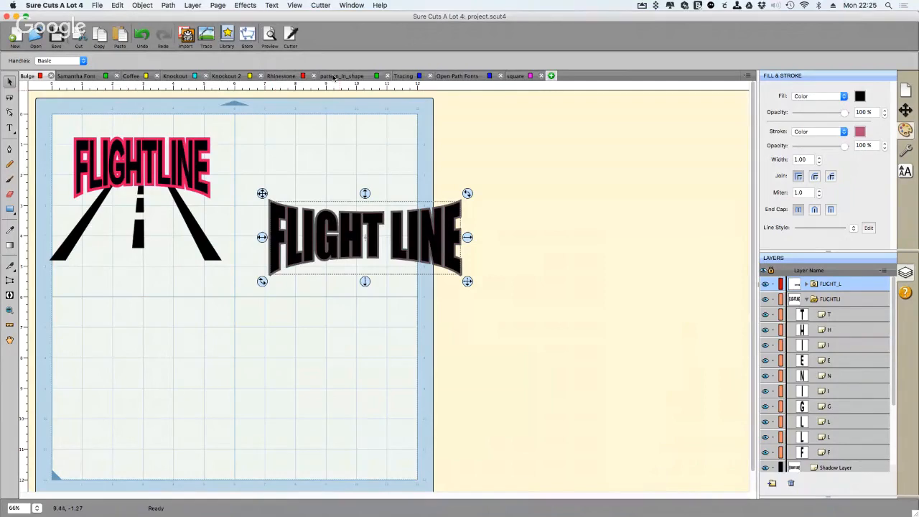
# Add a new page, Page 11, and draw a circle about 5.9 in wide on the mat's left half
pyautogui.click(552, 75)
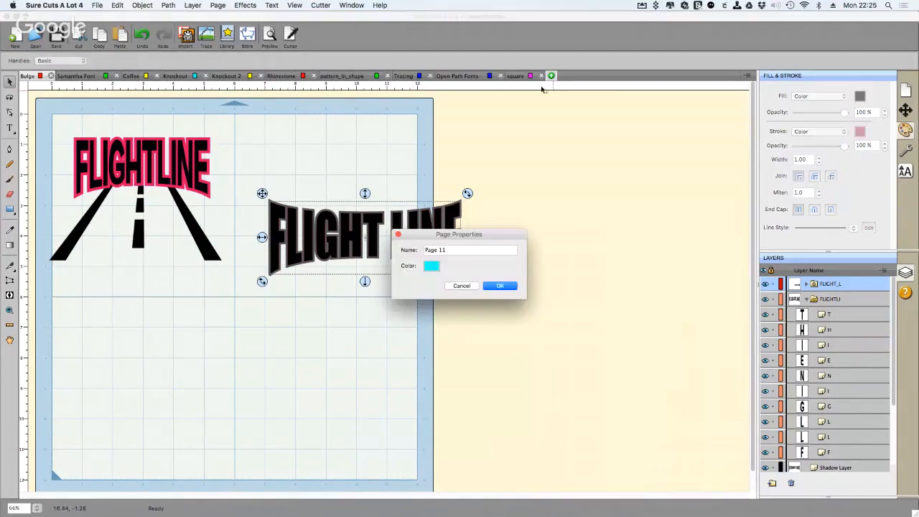
pyautogui.click(502, 286)
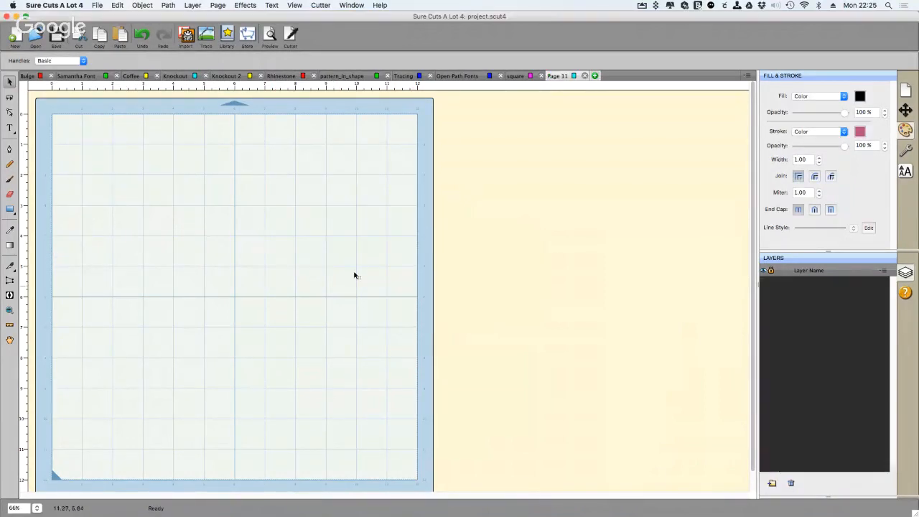
pyautogui.click(12, 214)
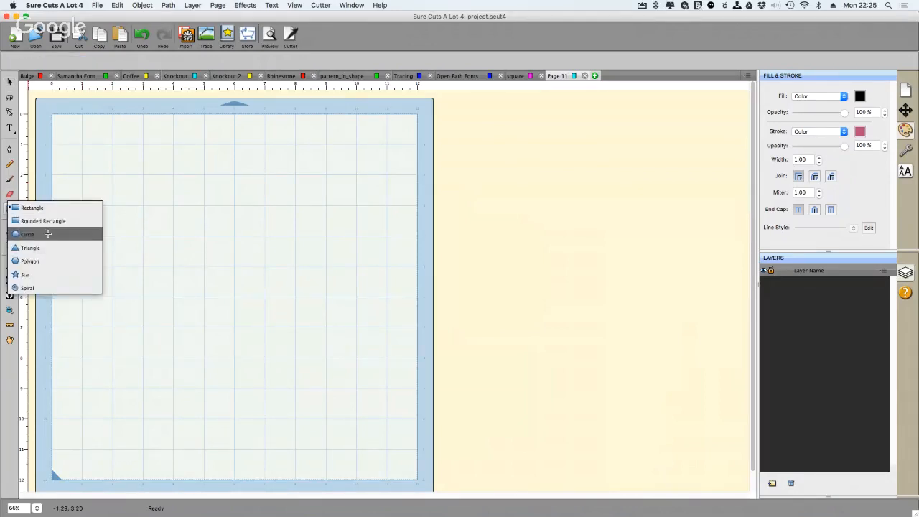
pyautogui.click(47, 234)
pyautogui.moveTo(96, 205); pyautogui.dragTo(272, 325)
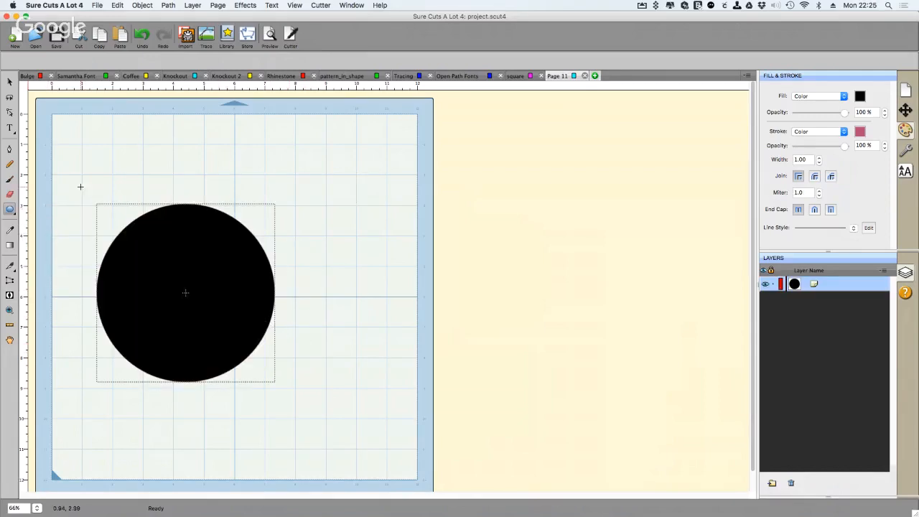
# Set the circle's fill color to white
pyautogui.click(862, 97)
pyautogui.moveTo(509, 208); pyautogui.dragTo(409, 210)
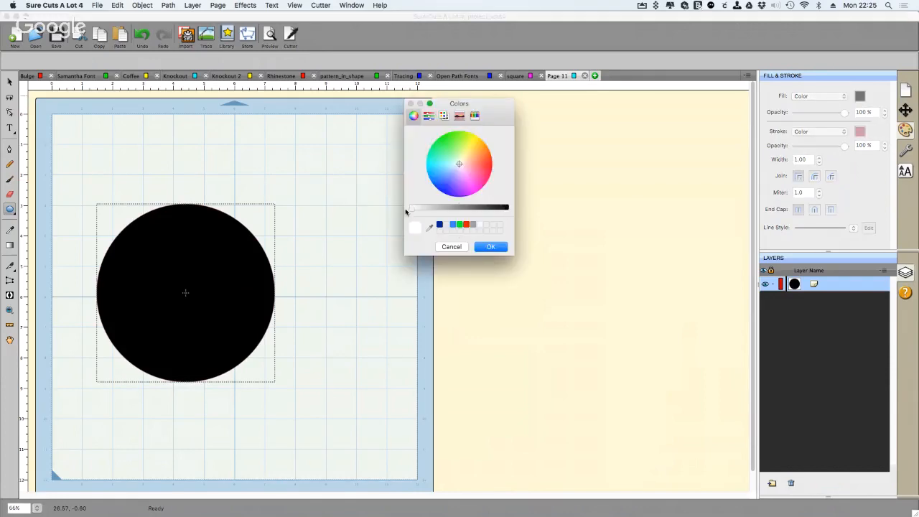
pyautogui.click(491, 247)
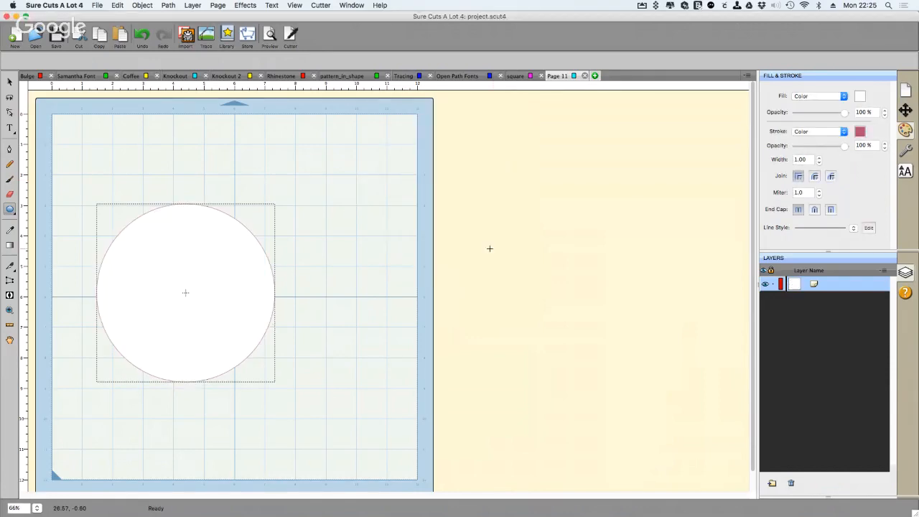
# Add the text CIRCLE TEXT in the Impact font at 1.00 in, above and to the right of the circle
pyautogui.click(10, 128)
pyautogui.click(906, 171)
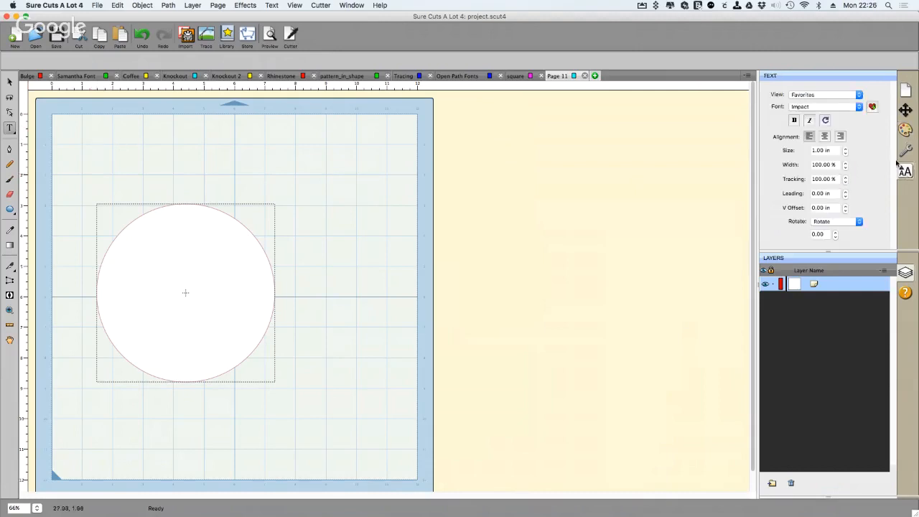
pyautogui.click(854, 110)
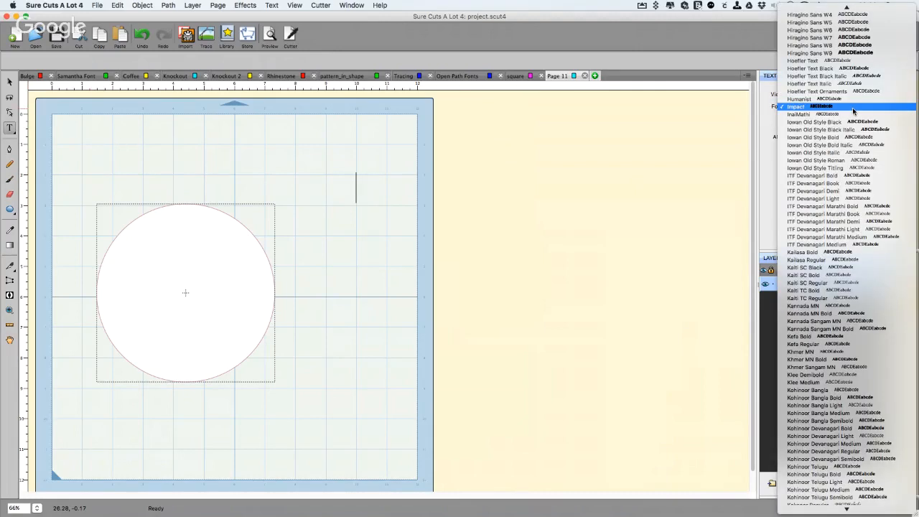
pyautogui.click(854, 111)
pyautogui.click(245, 150)
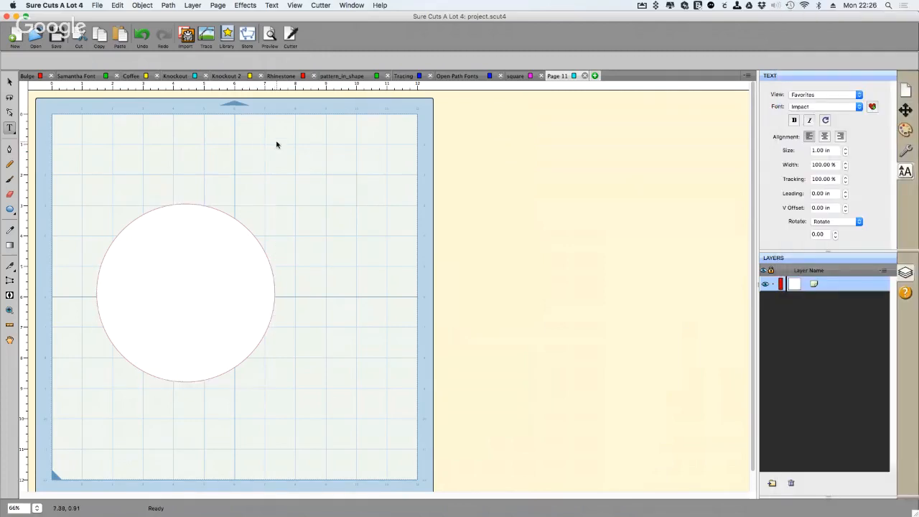
pyautogui.write('A')
pyautogui.press('BackSpace')
pyautogui.write('C')
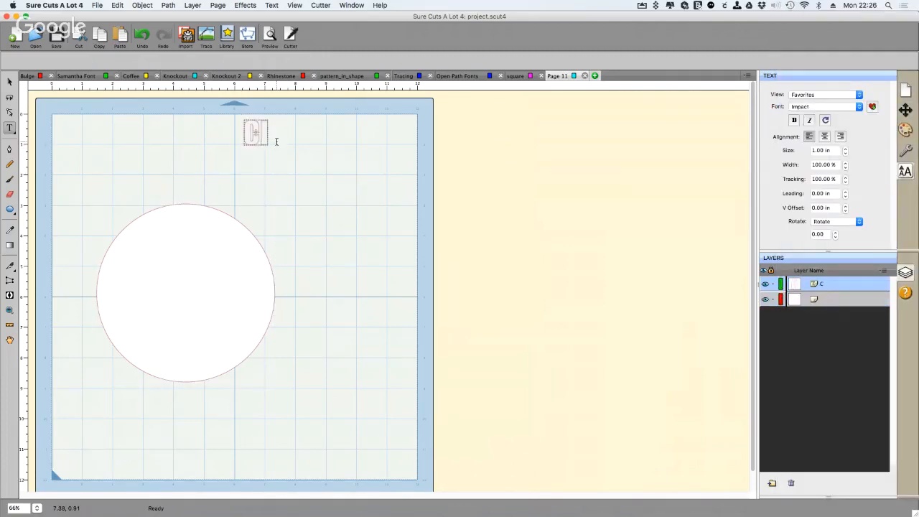
pyautogui.write('IRCLET EXT')
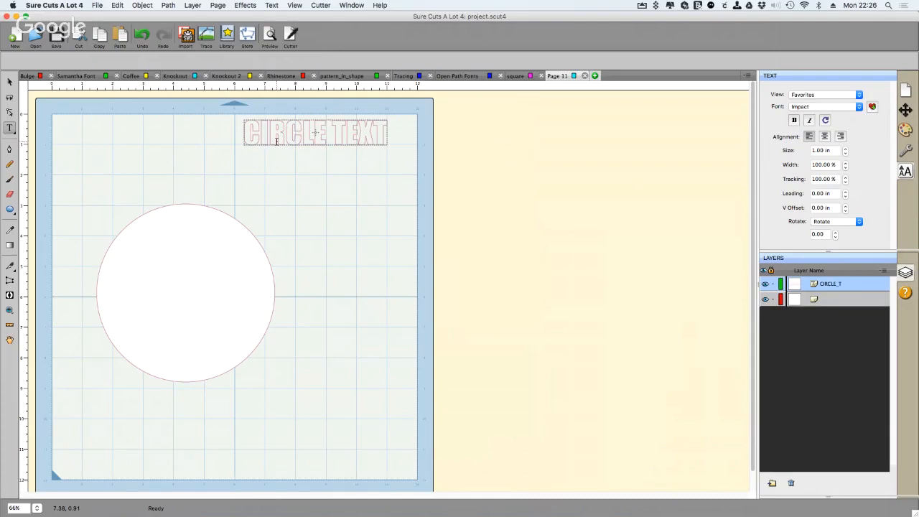
# Try to give the CIRCLE TEXT lettering a solid black color fill
pyautogui.click(10, 82)
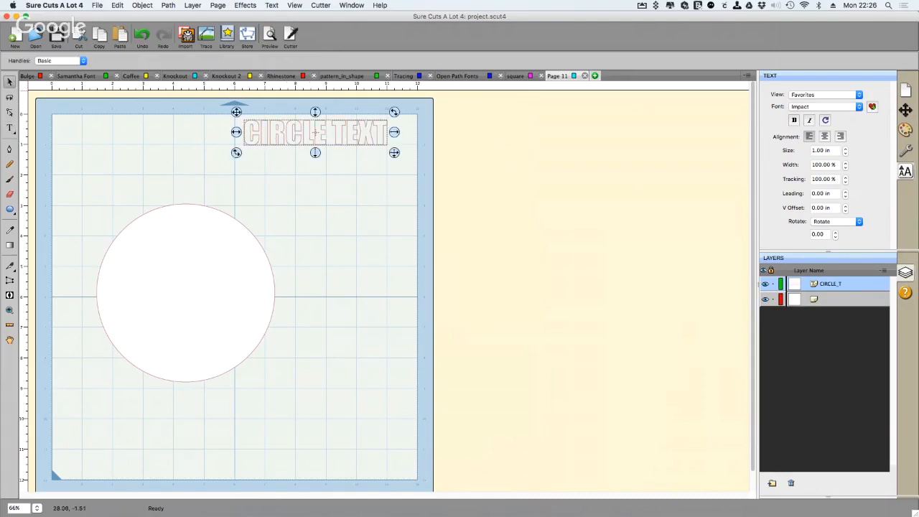
pyautogui.click(906, 129)
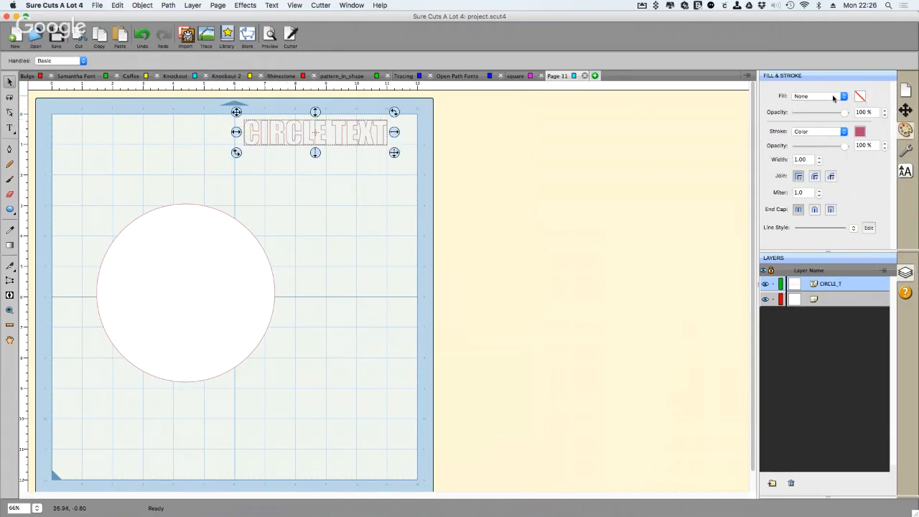
pyautogui.click(834, 97)
pyautogui.click(834, 104)
pyautogui.click(860, 96)
pyautogui.moveTo(426, 212); pyautogui.dragTo(507, 208)
pyautogui.click(491, 246)
pyautogui.click(222, 267)
pyautogui.click(300, 157)
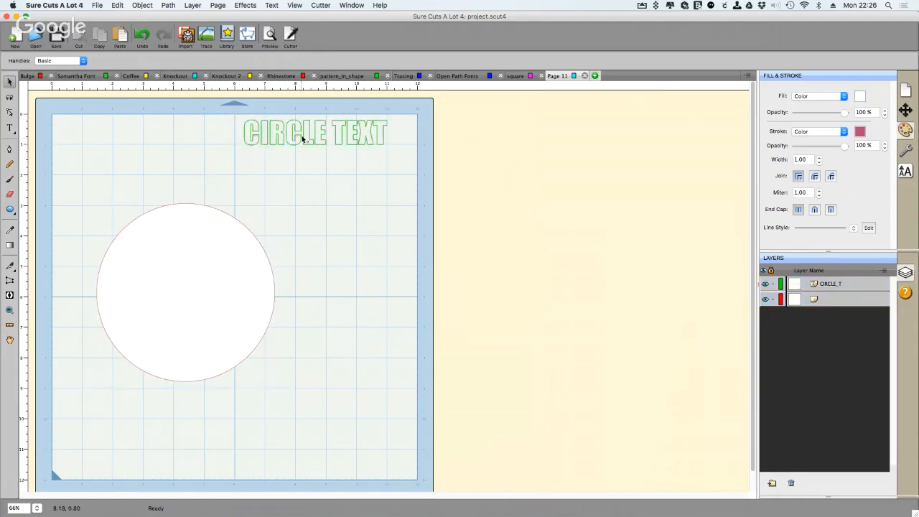
# Center CIRCLE TEXT just above the circle and start Object On Path for both with Auto Preview enabled
pyautogui.click(309, 136)
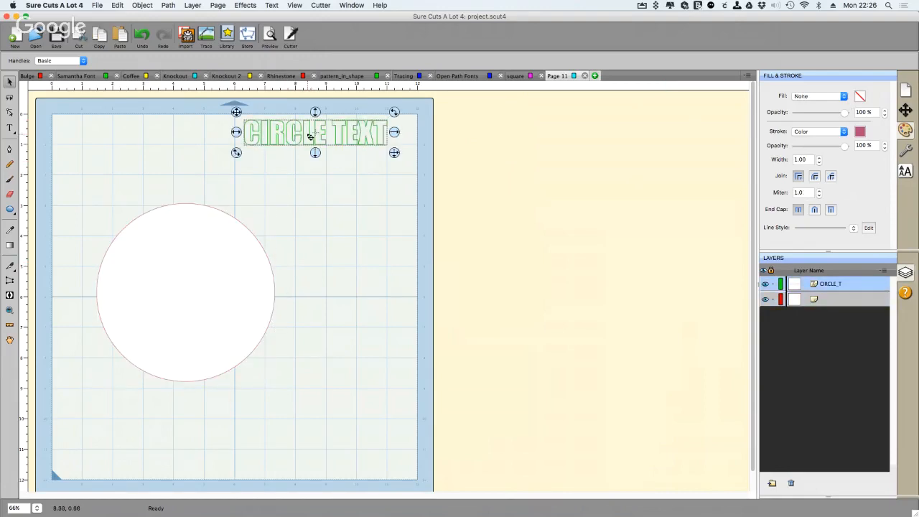
pyautogui.moveTo(309, 137); pyautogui.dragTo(172, 189)
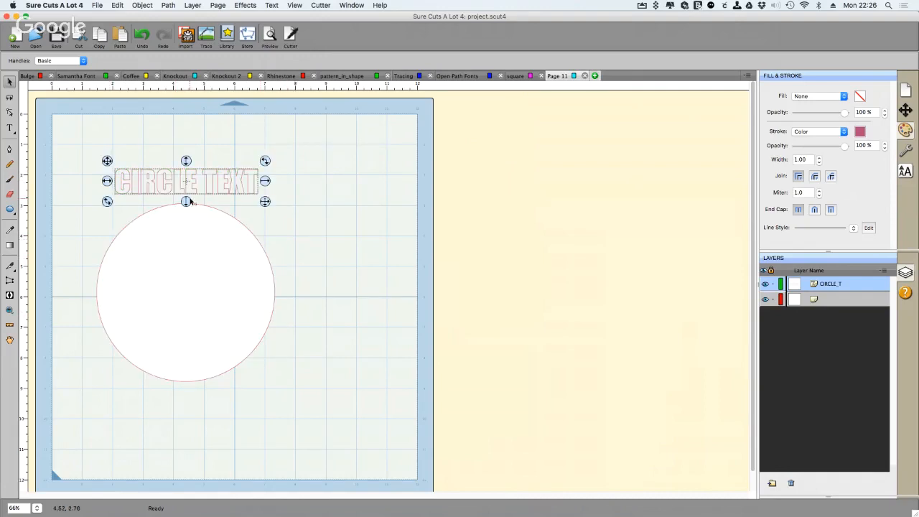
pyautogui.keyDown('shift'); pyautogui.click(214, 256); pyautogui.keyUp('shift')
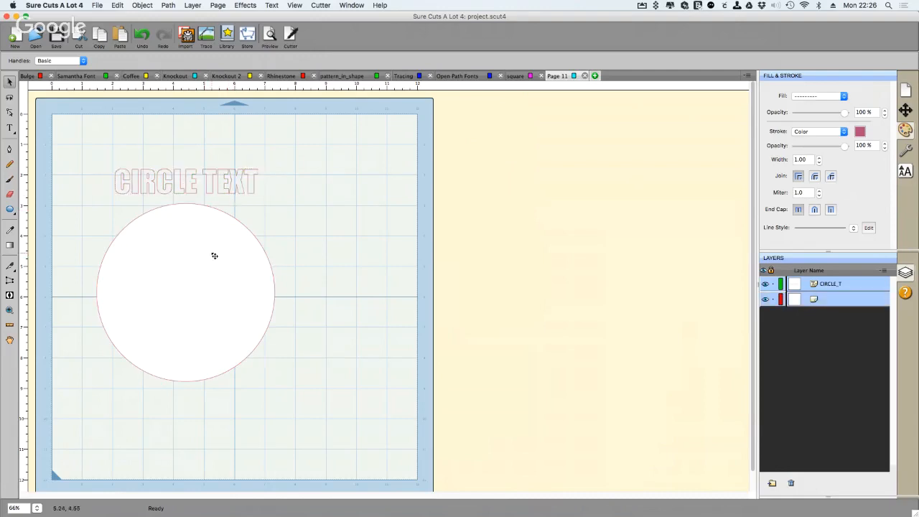
pyautogui.click(245, 6)
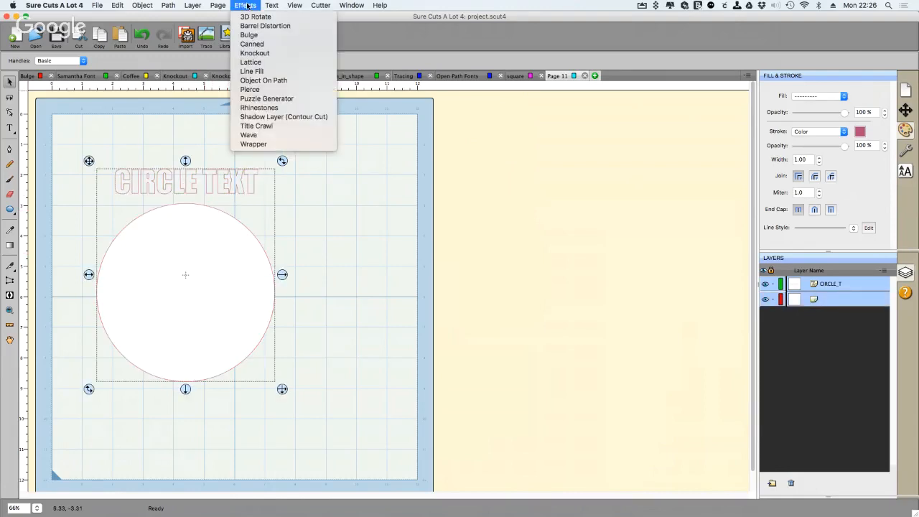
pyautogui.click(275, 81)
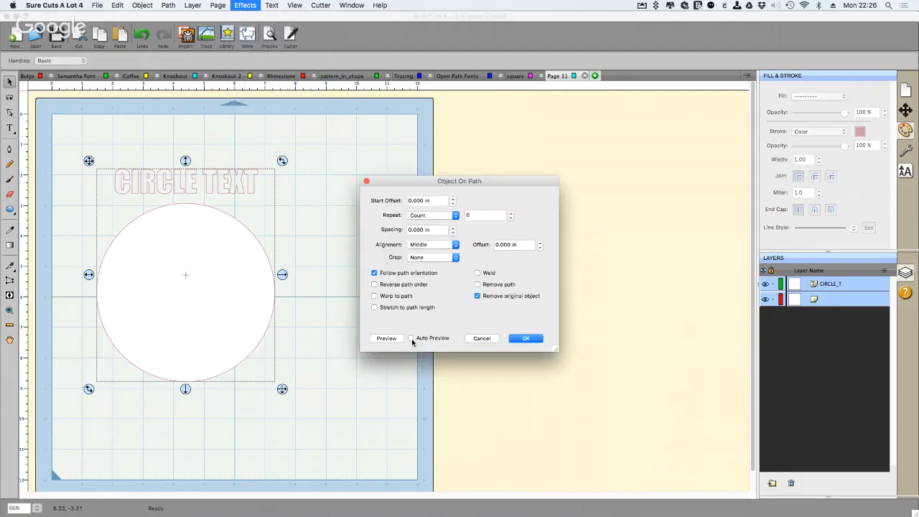
pyautogui.click(412, 338)
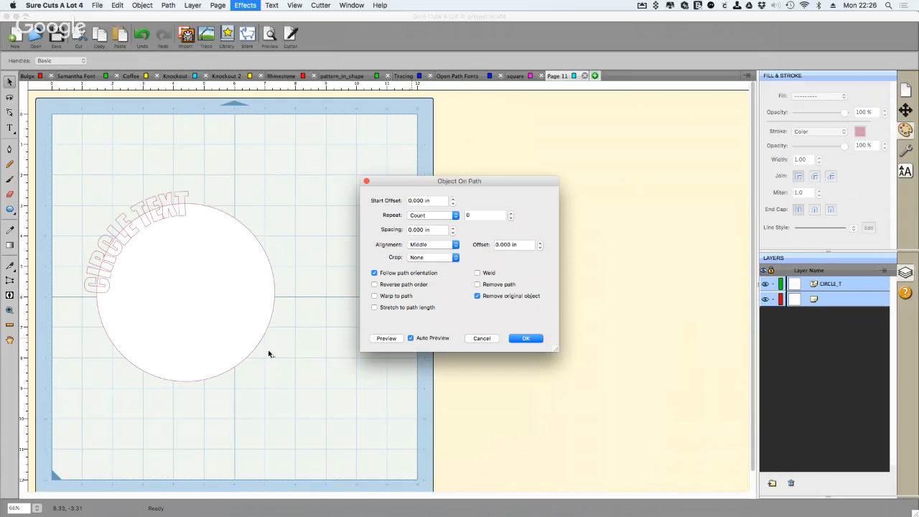
# Apply Object On Path with a 2.15 in start offset and move the circle away from the curved text to the mat's lower right
pyautogui.click(454, 199)
pyautogui.click(453, 199)
pyautogui.click(454, 199)
pyautogui.click(453, 199)
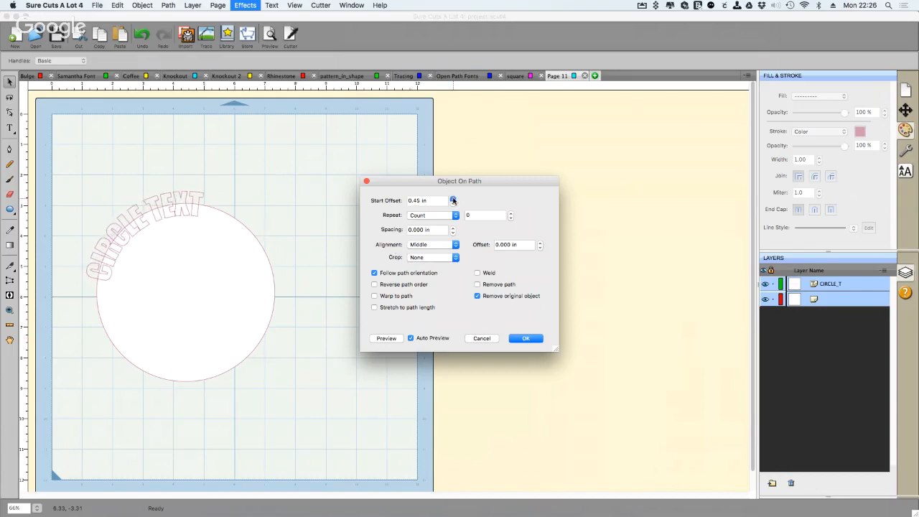
pyautogui.click(454, 199)
pyautogui.click(454, 200)
pyautogui.click(453, 200)
pyautogui.click(453, 200)
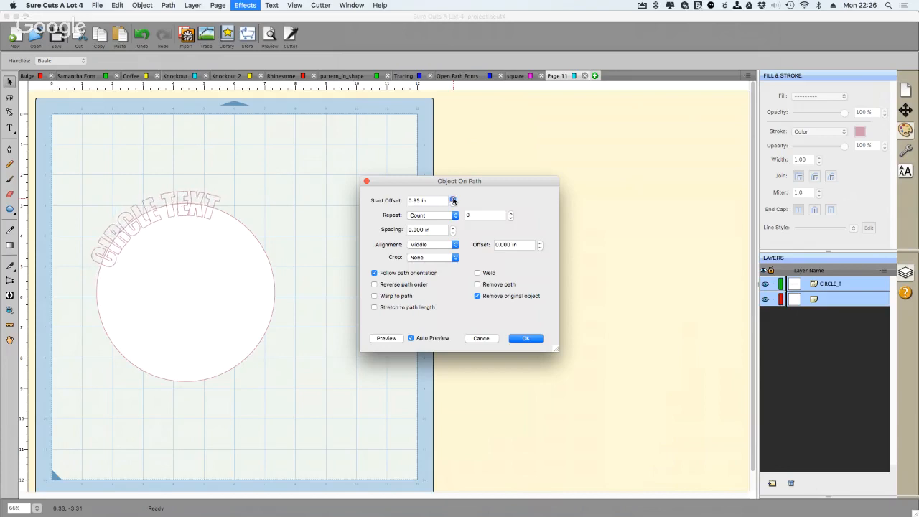
pyautogui.click(453, 200)
pyautogui.click(453, 200)
pyautogui.click(453, 200)
pyautogui.click(453, 199)
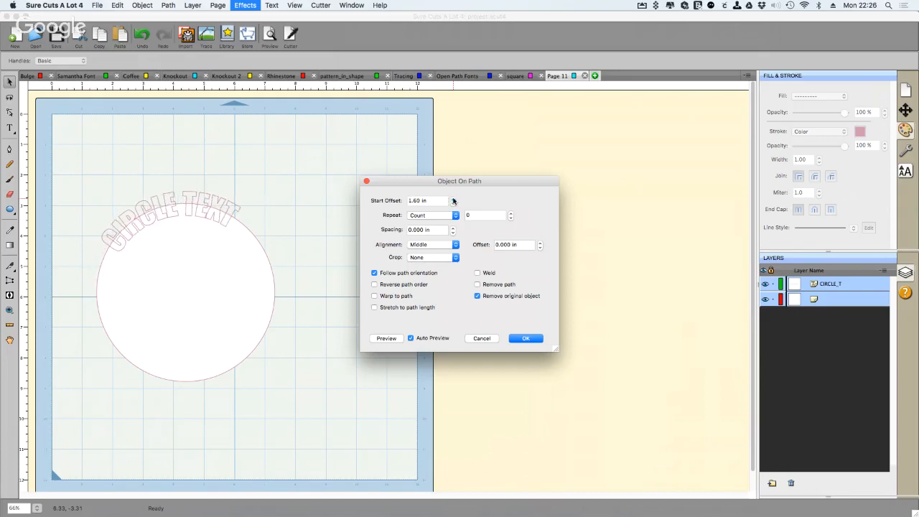
pyautogui.click(453, 200)
pyautogui.click(453, 199)
pyautogui.click(453, 200)
pyautogui.click(453, 200)
pyautogui.click(453, 200)
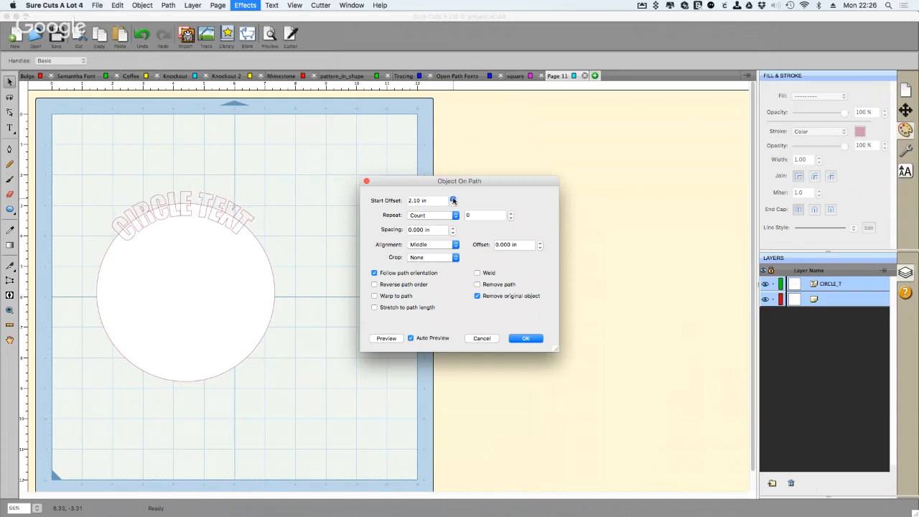
pyautogui.click(454, 199)
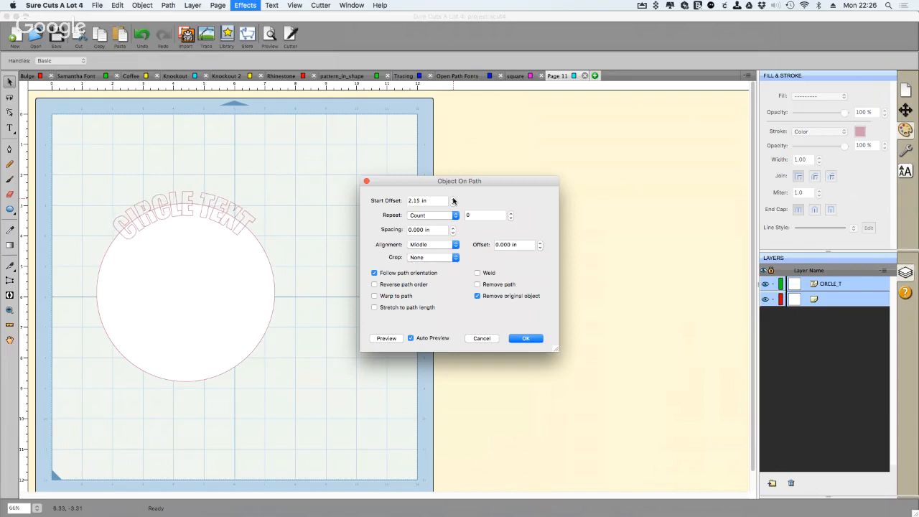
pyautogui.click(526, 338)
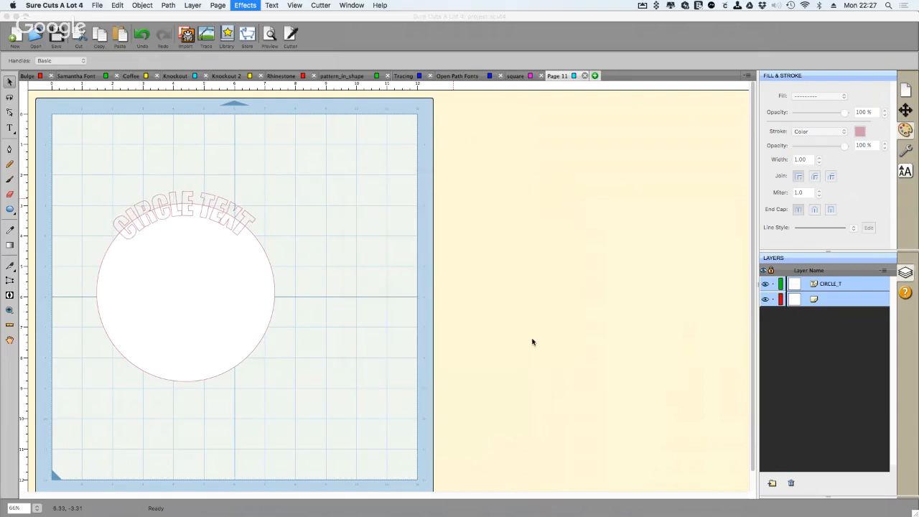
pyautogui.moveTo(228, 320); pyautogui.dragTo(406, 450)
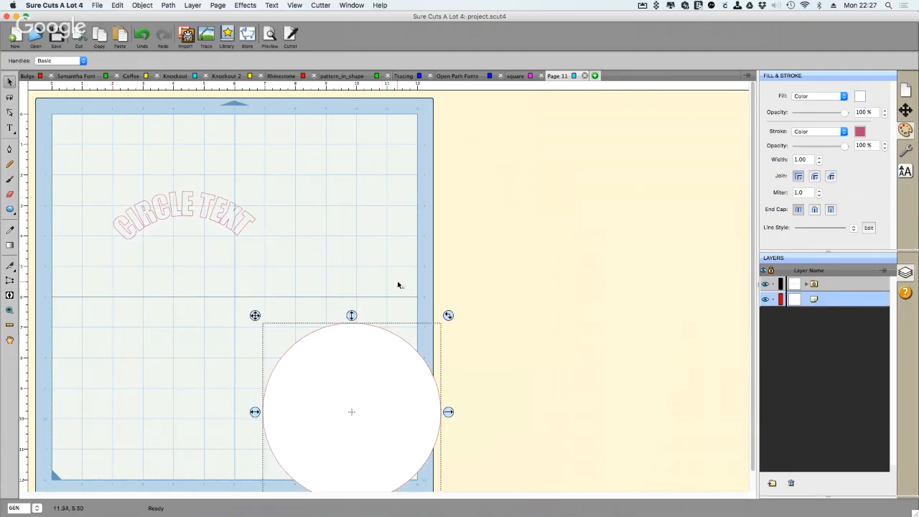
# On the Coffee page, center the gray circle over the logo and preview SCRAPPYDEW along it with Object On Path
pyautogui.click(132, 76)
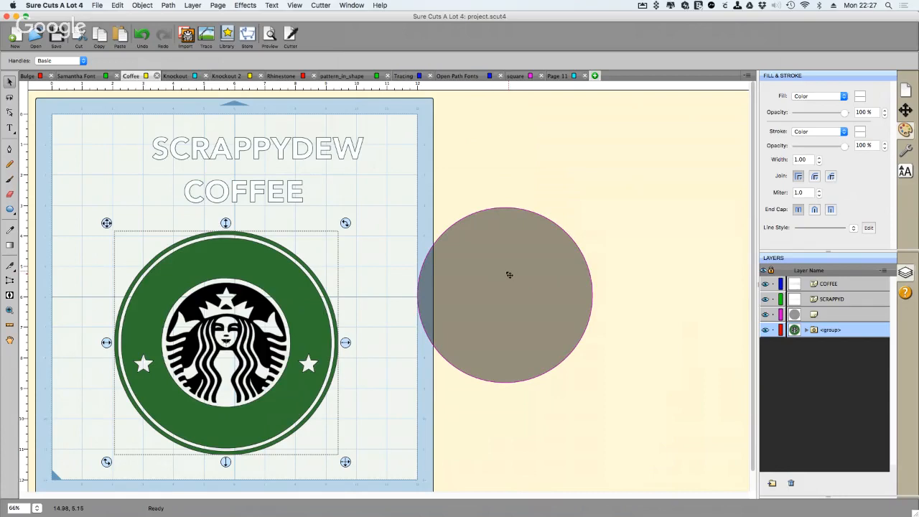
pyautogui.moveTo(509, 274); pyautogui.dragTo(229, 324)
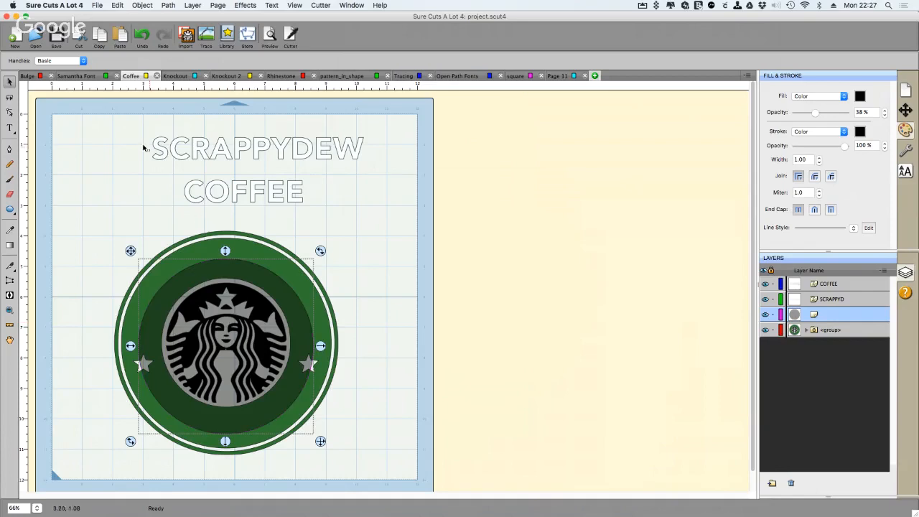
pyautogui.keyDown('shift'); pyautogui.click(177, 149); pyautogui.keyUp('shift')
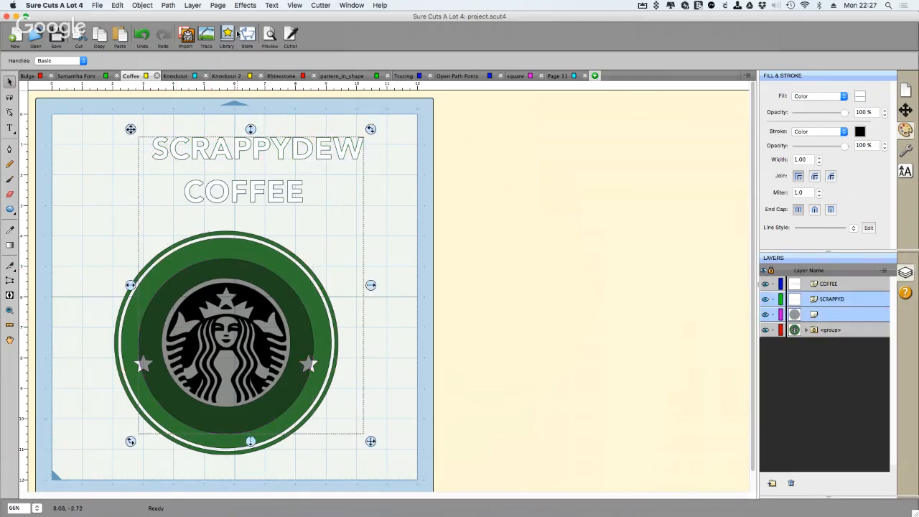
pyautogui.click(245, 5)
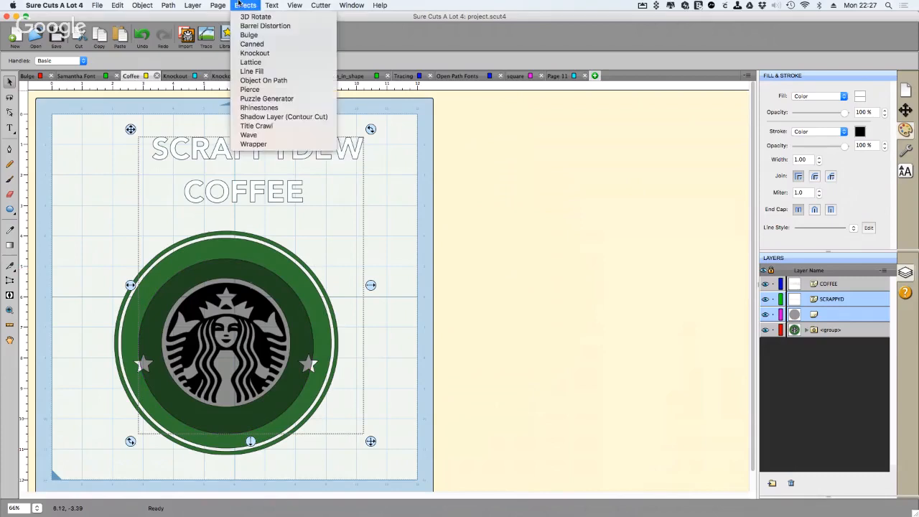
pyautogui.click(265, 81)
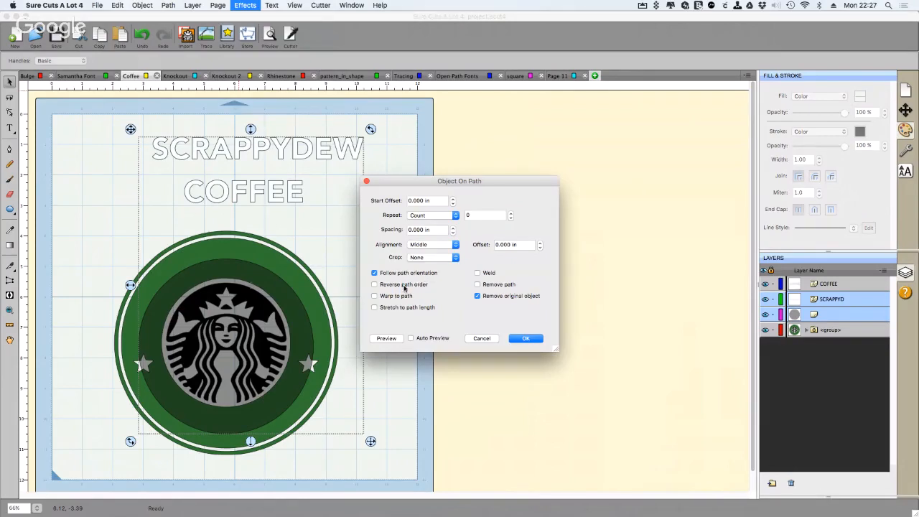
pyautogui.click(410, 338)
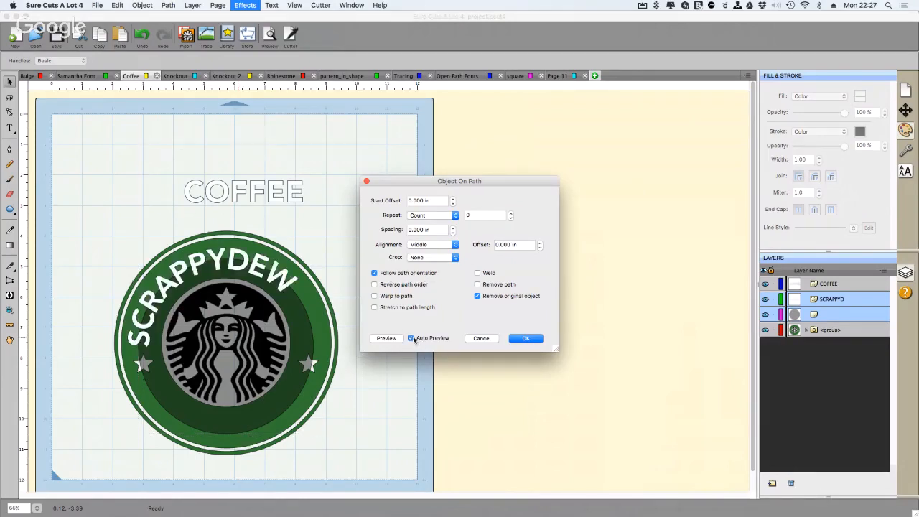
# Apply Object On Path to SCRAPPYDEW with a 1.15 in start offset so it centers across the logo's upper arc
pyautogui.click(454, 201)
pyautogui.click(454, 200)
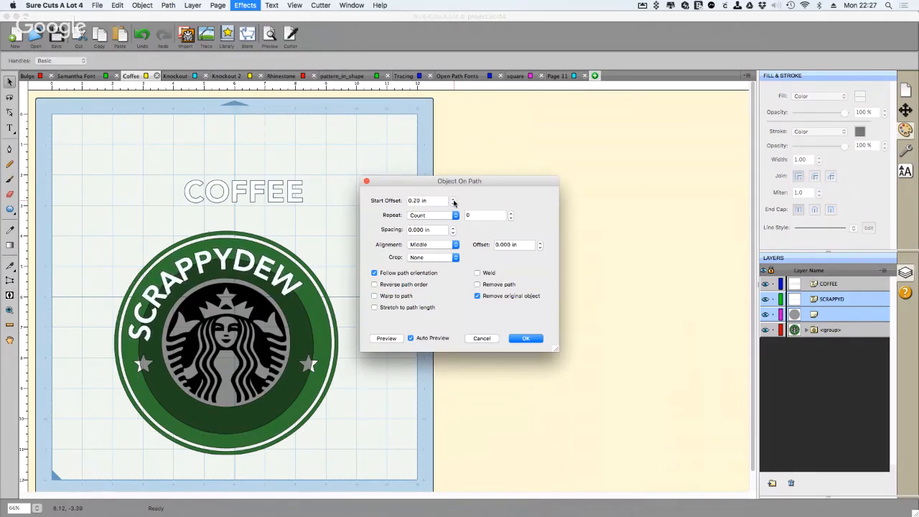
pyautogui.click(454, 200)
pyautogui.click(454, 200)
pyautogui.click(453, 199)
pyautogui.click(453, 199)
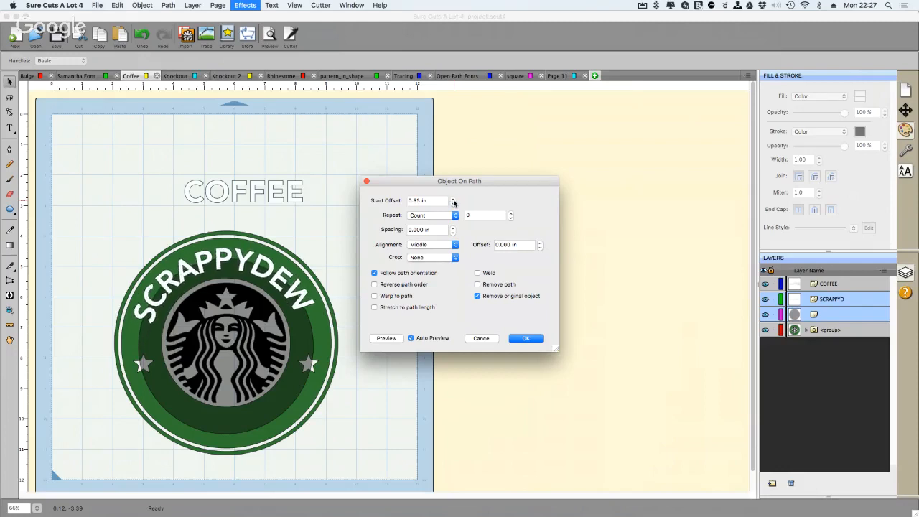
pyautogui.click(453, 200)
pyautogui.click(454, 200)
pyautogui.click(453, 200)
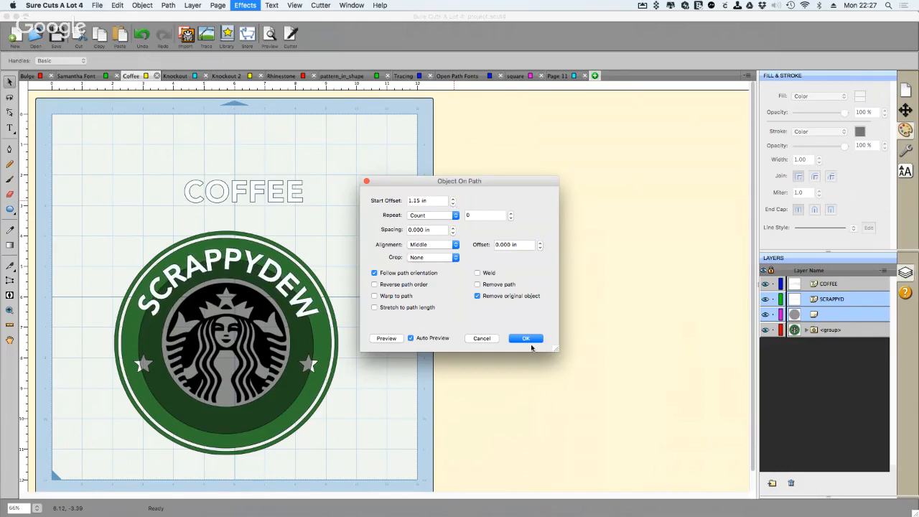
pyautogui.click(529, 342)
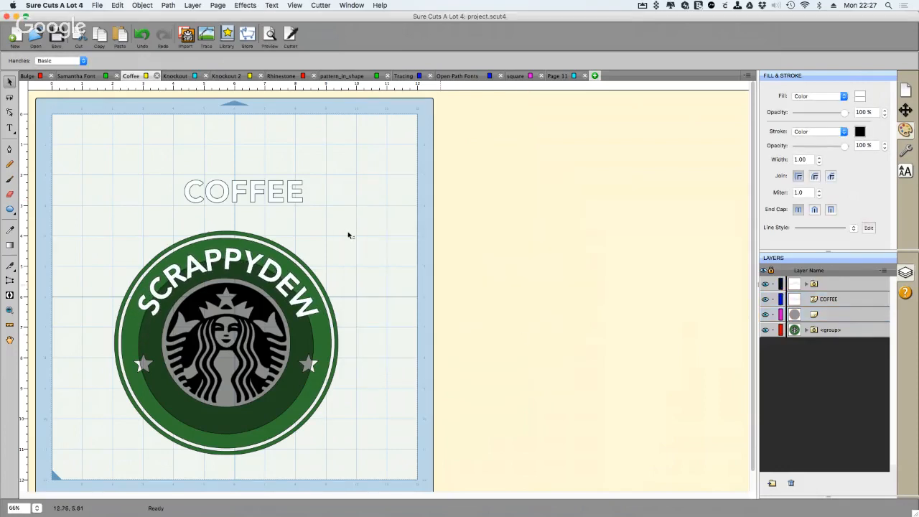
# Preview COFFEE along the gray circle with Object On Path and Reverse path order enabled
pyautogui.moveTo(158, 166); pyautogui.dragTo(376, 227)
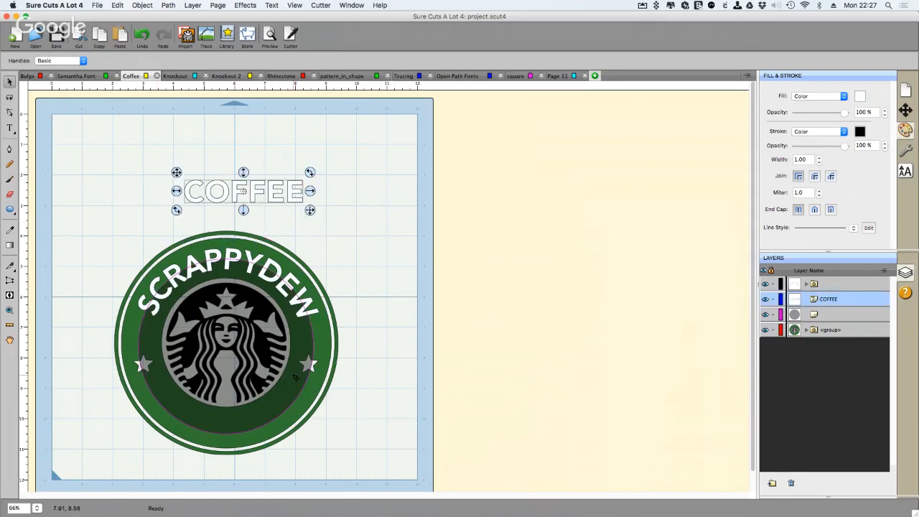
pyautogui.keyDown('shift'); pyautogui.click(294, 377); pyautogui.keyUp('shift')
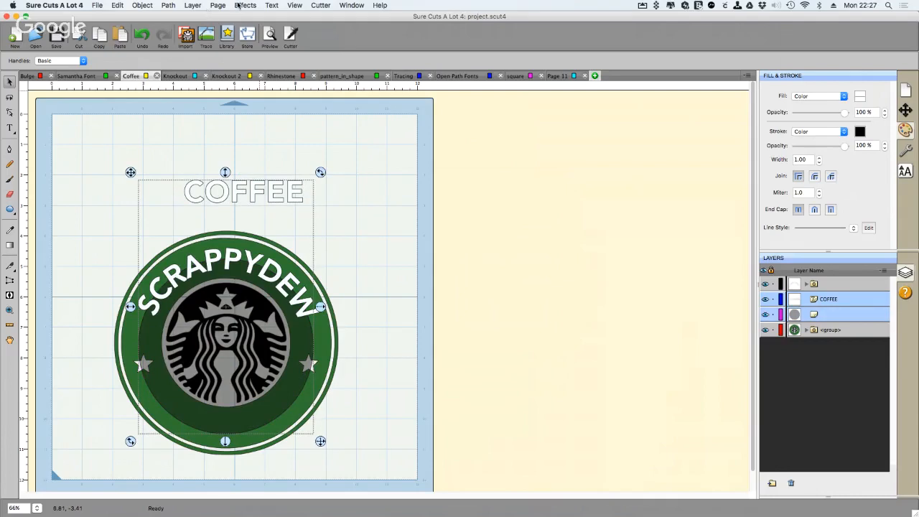
pyautogui.click(241, 6)
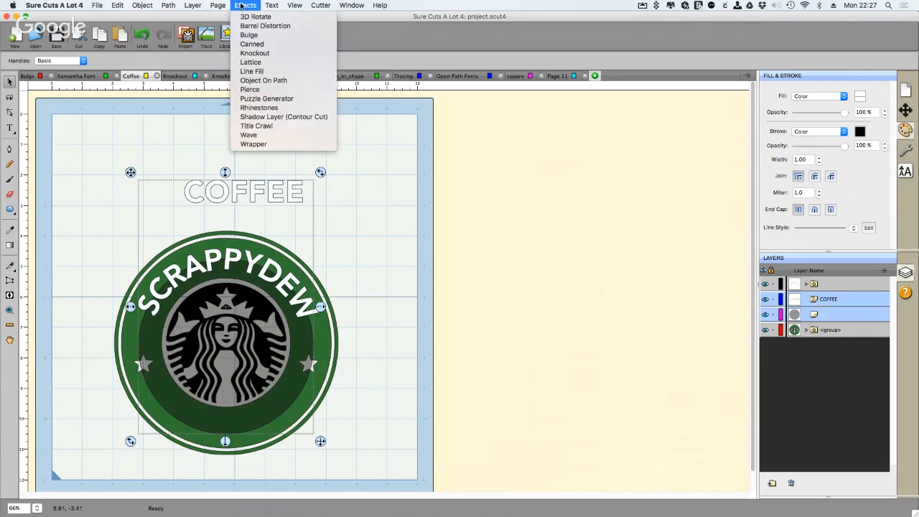
pyautogui.click(264, 81)
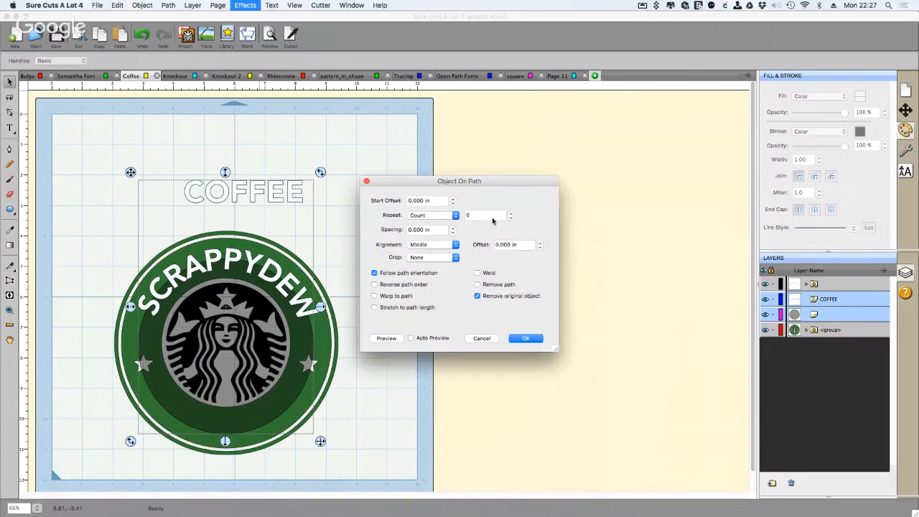
pyautogui.click(411, 338)
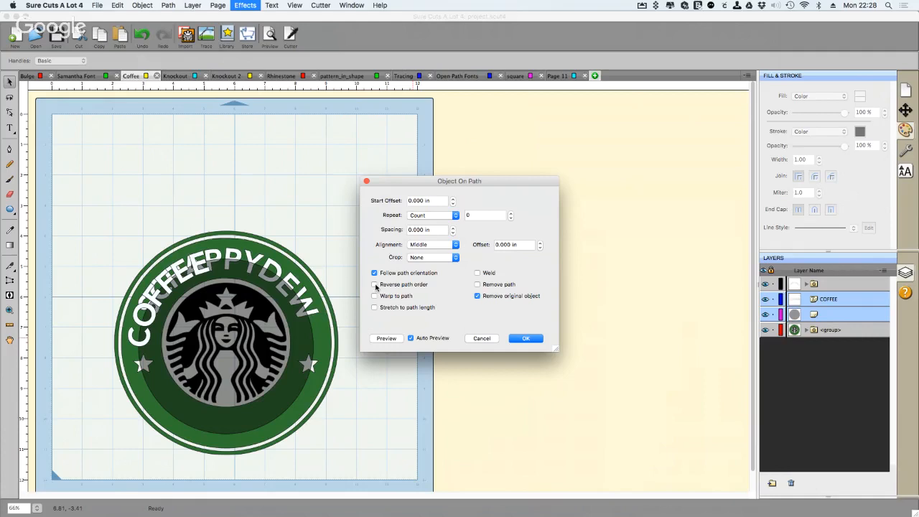
pyautogui.click(375, 284)
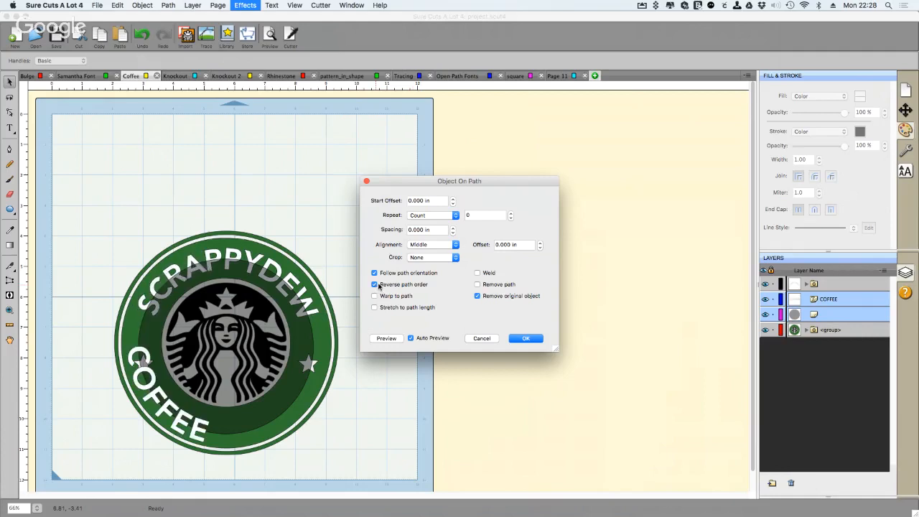
# Set the start offset for COFFEE to 2.45 in and apply Object On Path along the logo's lower arc
pyautogui.click(454, 199)
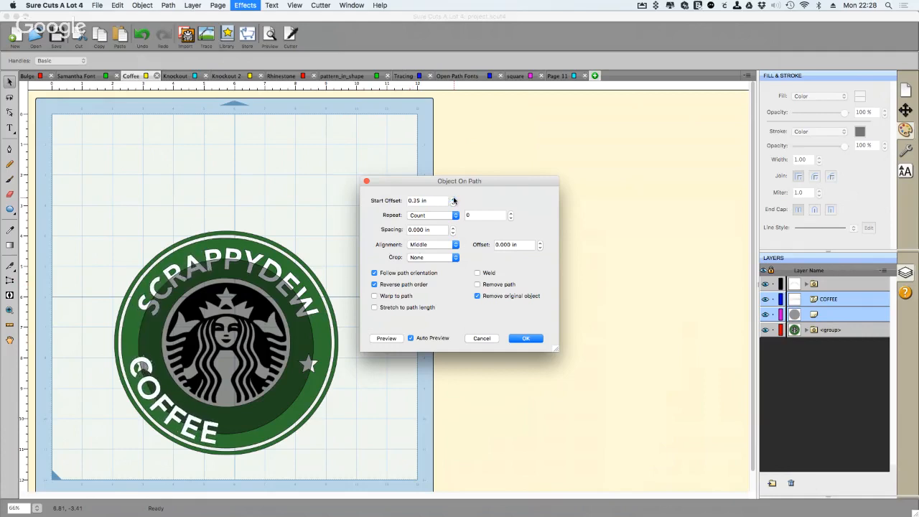
pyautogui.click(453, 199)
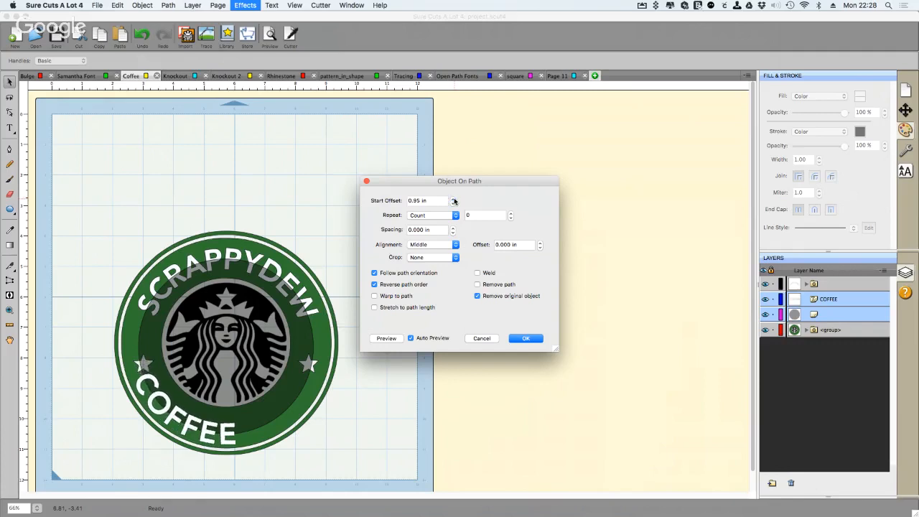
pyautogui.click(453, 199)
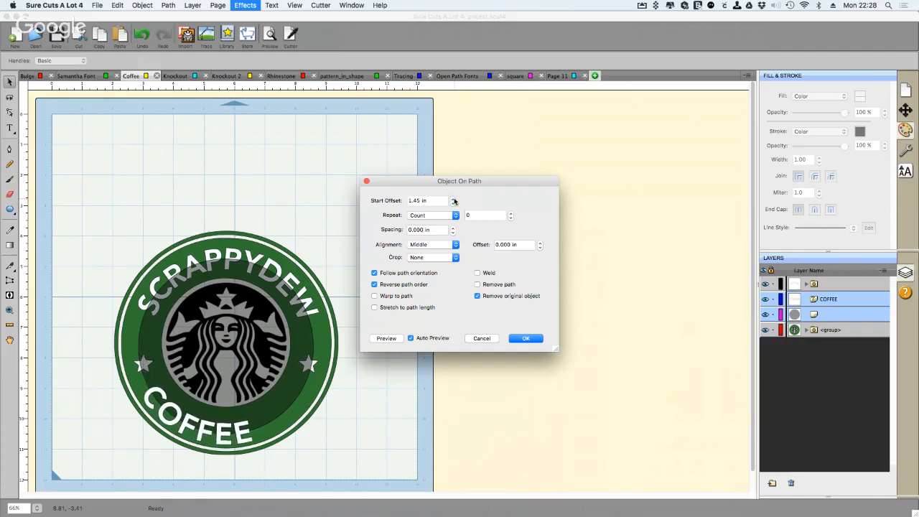
pyautogui.click(454, 199)
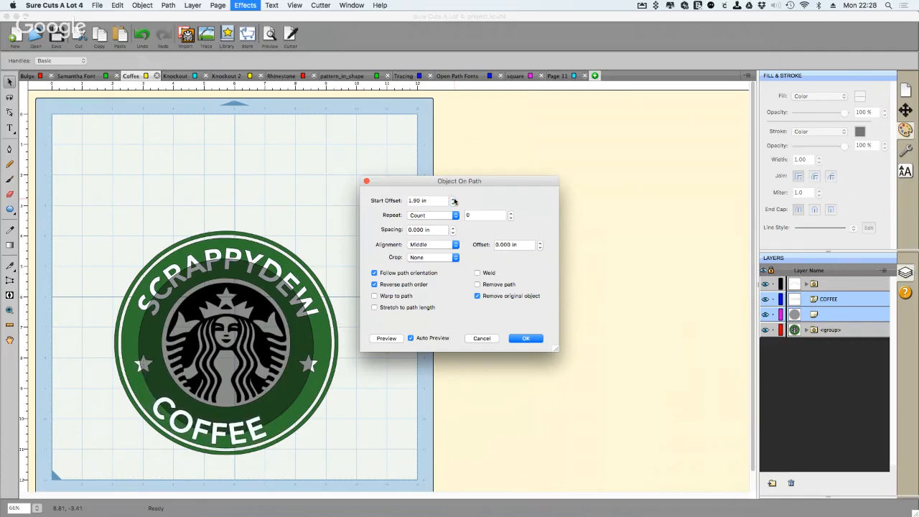
pyautogui.click(453, 200)
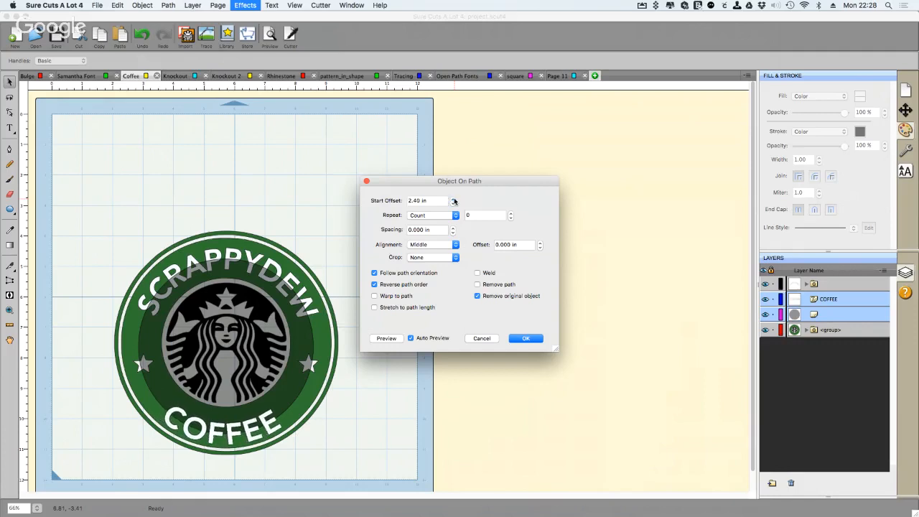
pyautogui.click(453, 204)
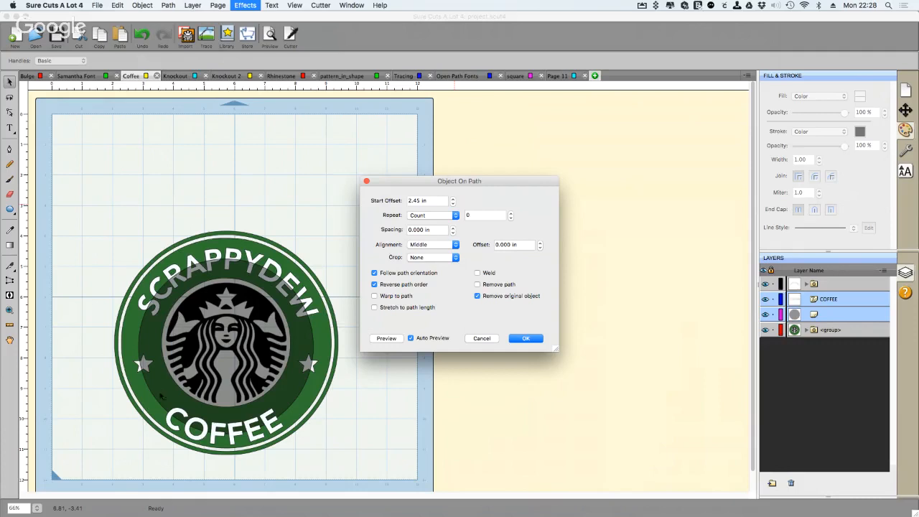
pyautogui.click(527, 339)
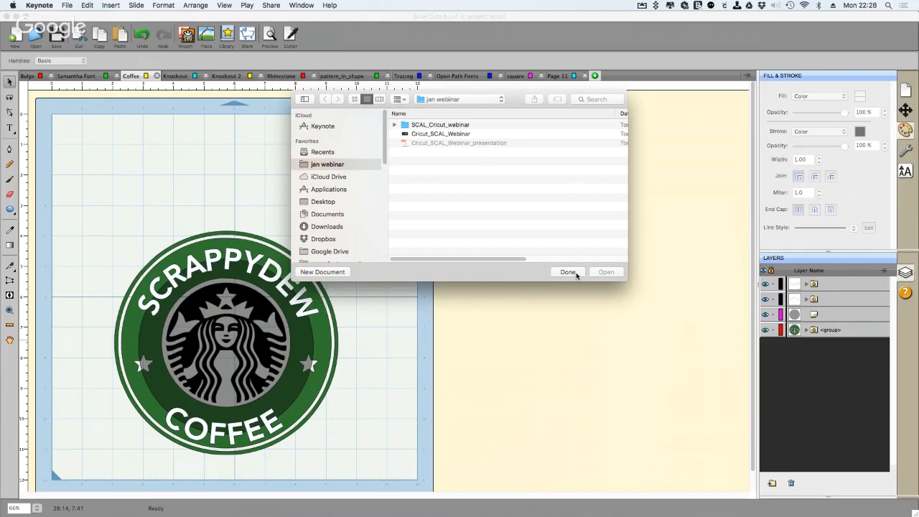
# Dismiss the Keynote file chooser, switch to the webinar PDF in Acrobat Reader and advance to the Rhinestone slide
pyautogui.click(568, 272)
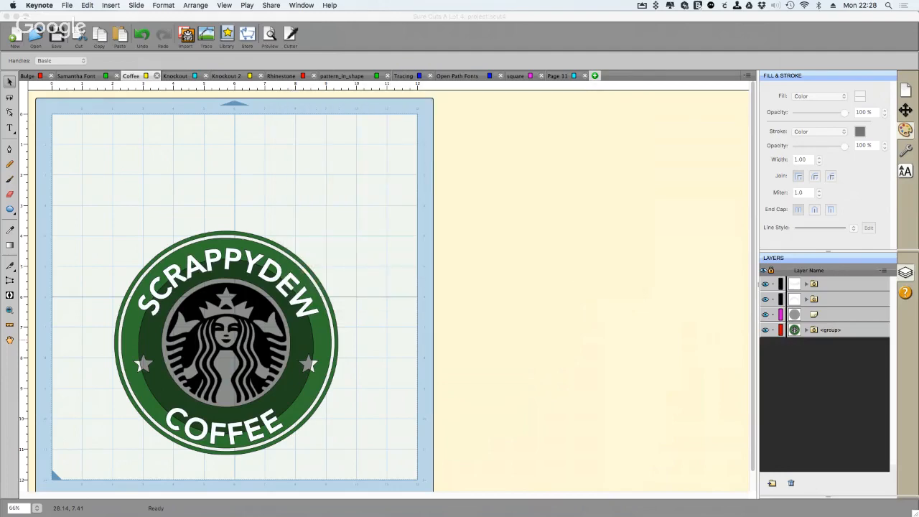
pyautogui.press('super+Tab')
pyautogui.press('Right')
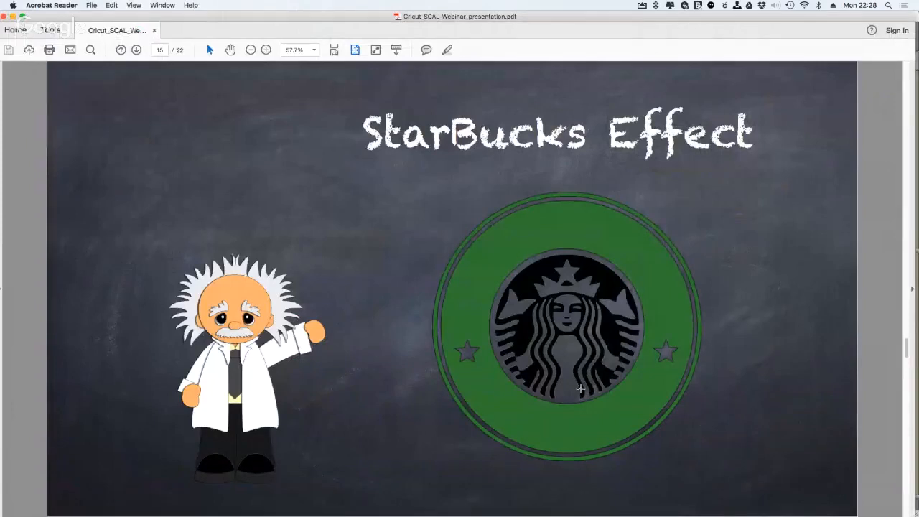
pyautogui.press('Right')
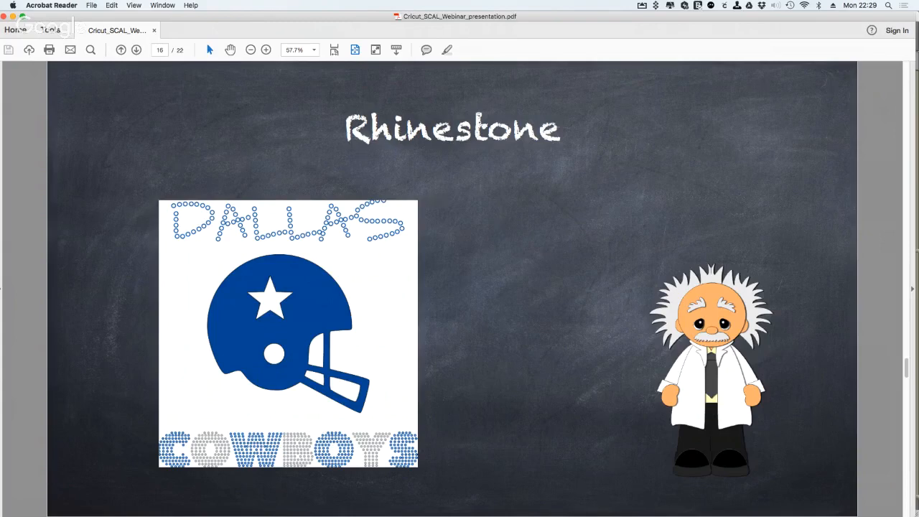
# Switch back to Sure Cuts A Lot and preview the Rhinestones effect on DALLAS on the Rhinestone page
pyautogui.press('super+Tab')
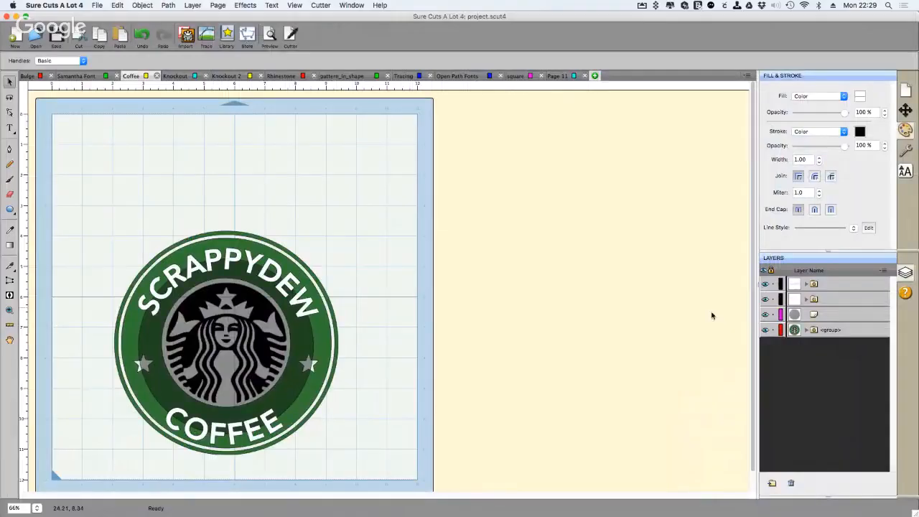
pyautogui.click(281, 76)
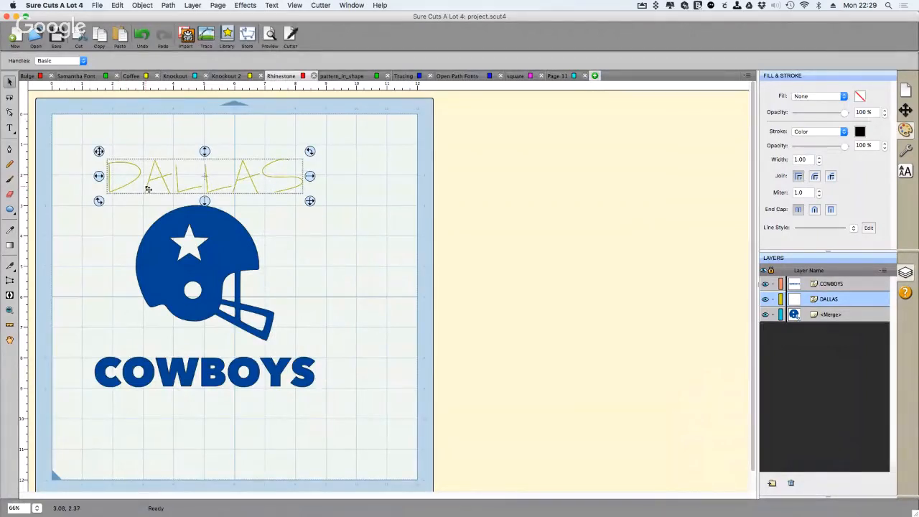
pyautogui.click(245, 5)
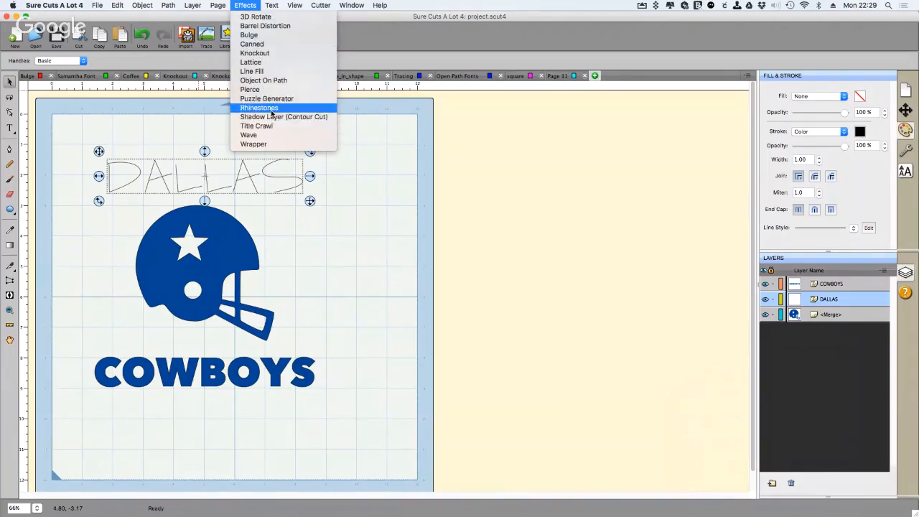
pyautogui.click(266, 107)
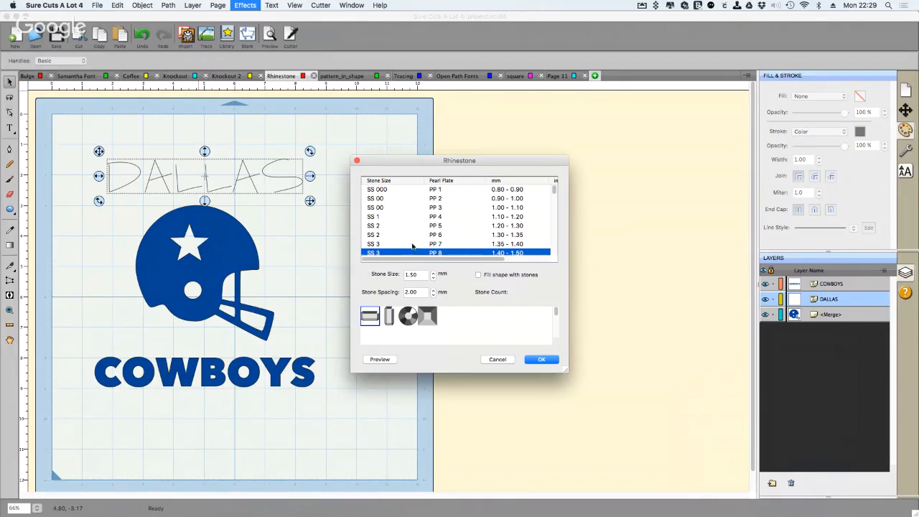
pyautogui.click(376, 359)
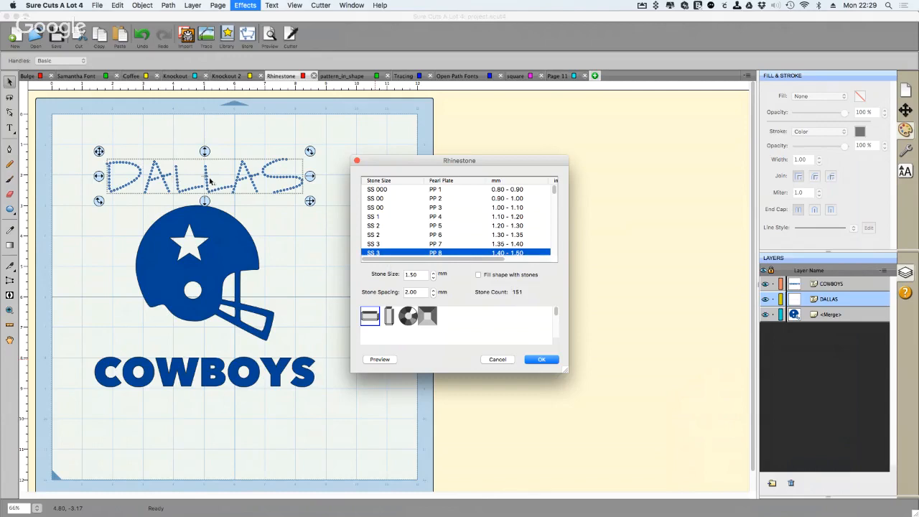
# Choose the SS 4 / PP 10 stone size (1.70 mm) for DALLAS, preview it and apply the rhinestones
pyautogui.scroll(-2, 415, 245)
pyautogui.click(375, 210)
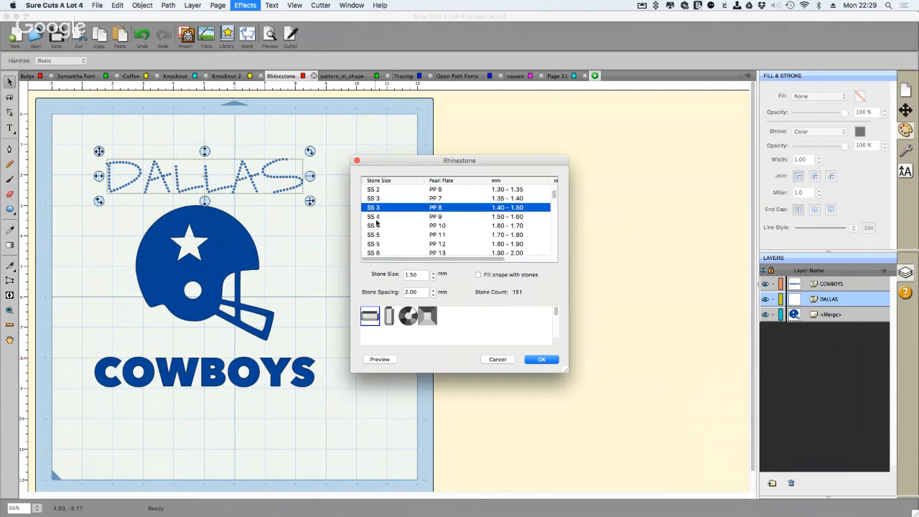
pyautogui.scroll(1, 375, 228)
pyautogui.click(385, 360)
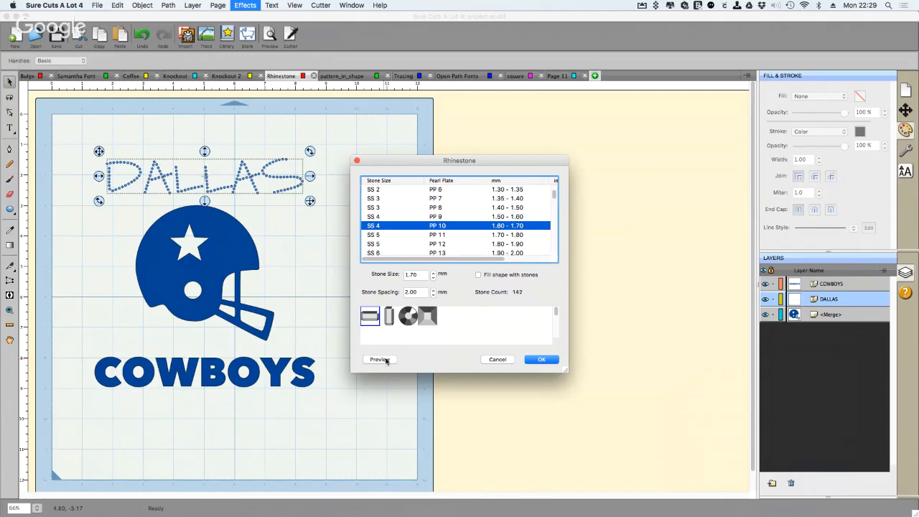
pyautogui.click(543, 360)
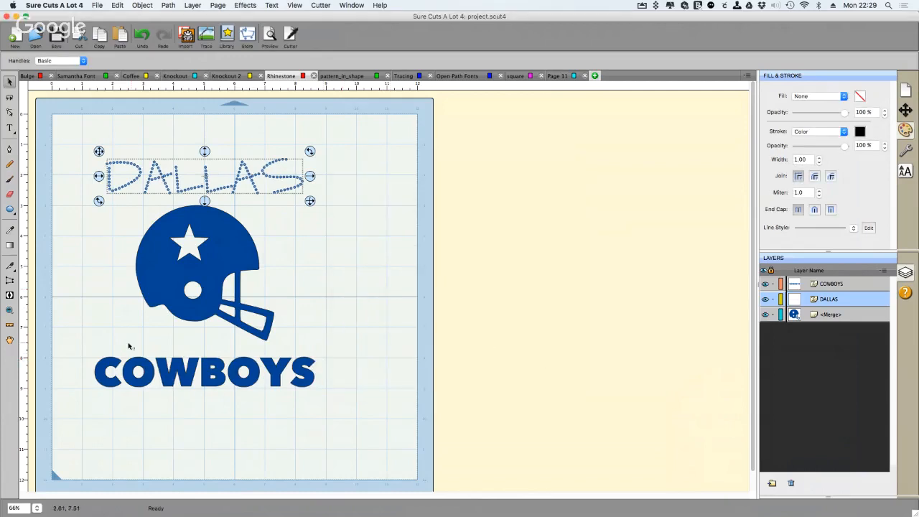
# Preview the Rhinestones effect on COWBOYS as an outline, and again with Fill shape with stones enabled
pyautogui.moveTo(82, 349); pyautogui.dragTo(384, 425)
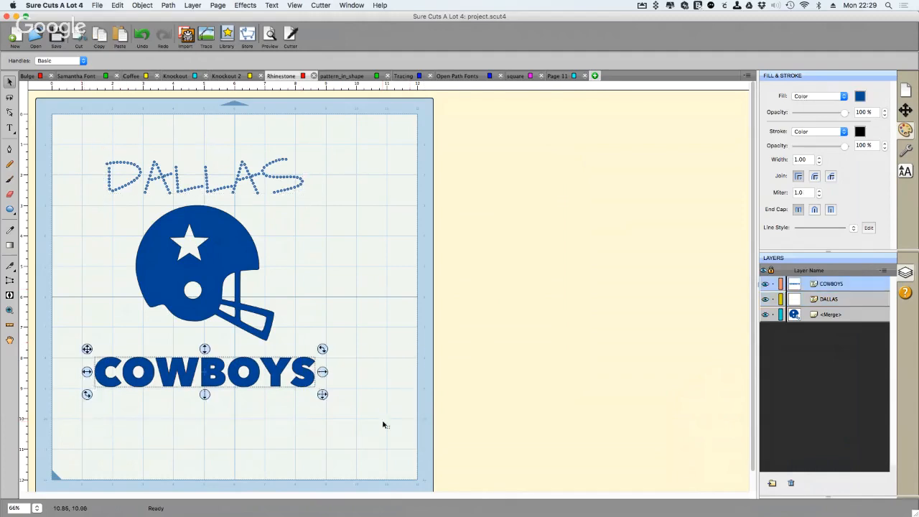
pyautogui.rightClick(280, 368)
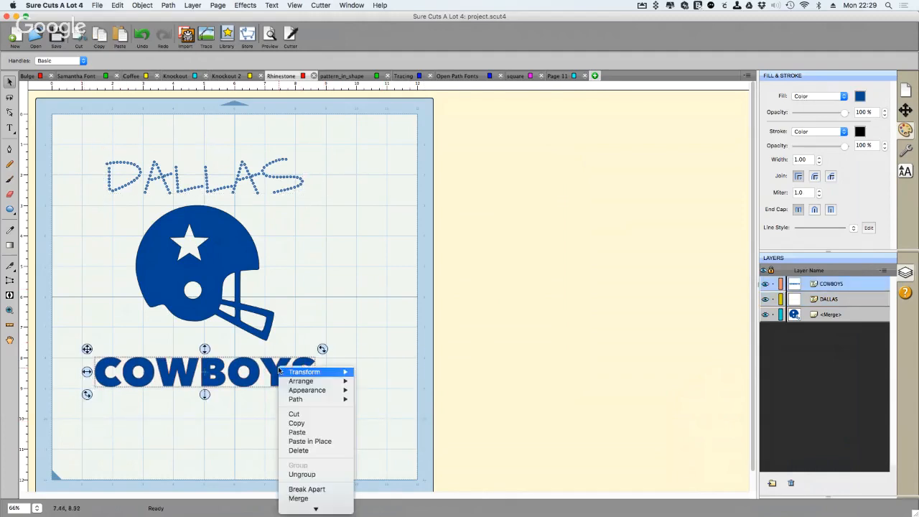
pyautogui.press('Escape')
pyautogui.click(247, 6)
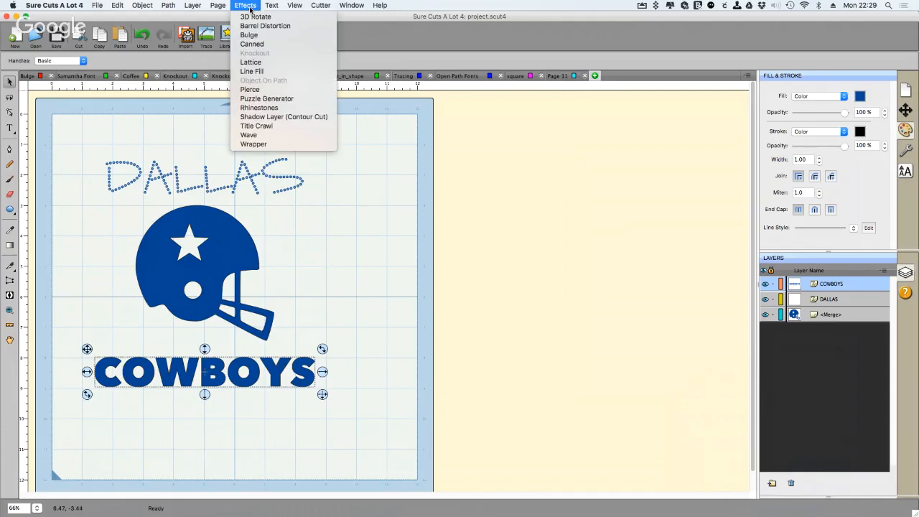
pyautogui.click(274, 107)
pyautogui.click(499, 225)
pyautogui.scroll(-1, 500, 225)
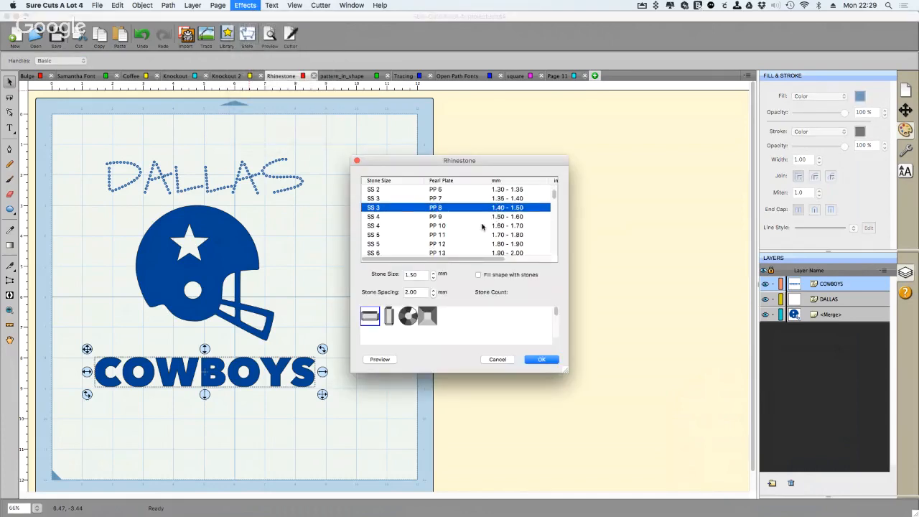
pyautogui.scroll(-1, 469, 226)
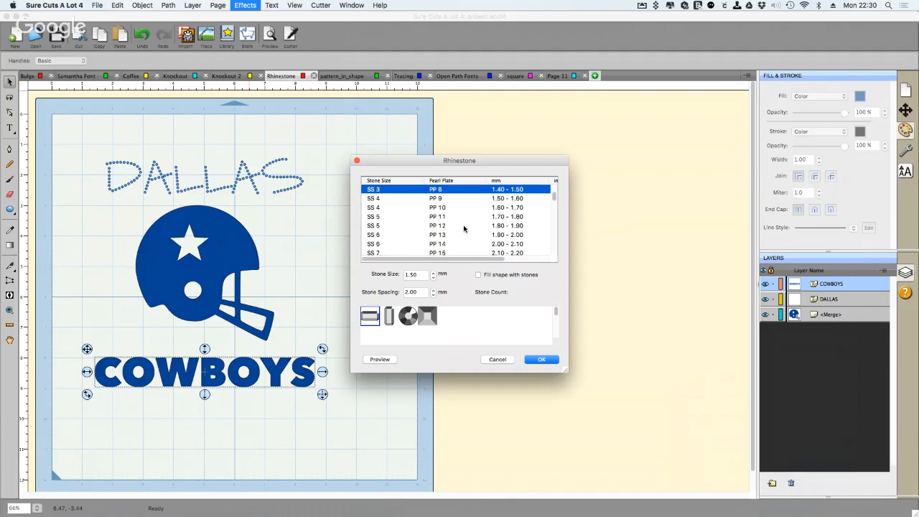
pyautogui.click(382, 360)
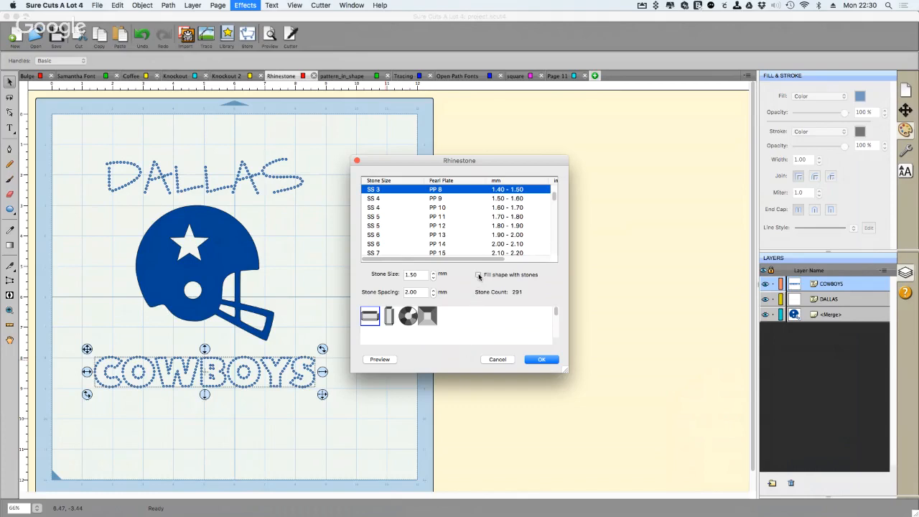
pyautogui.click(378, 360)
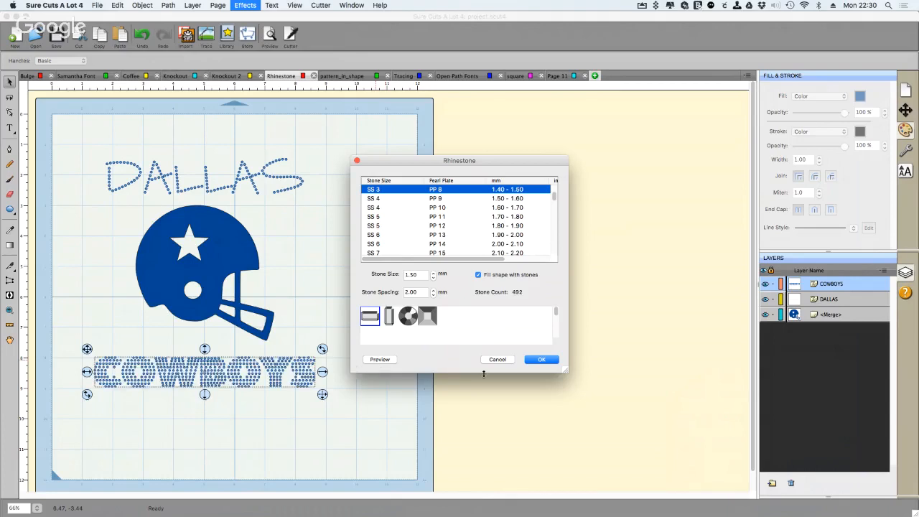
# Apply the stone-filled Rhinestones effect to COWBOYS, and scale the DALLAS rhinestone text up and back down to slightly wider than the original
pyautogui.click(546, 361)
pyautogui.click(544, 360)
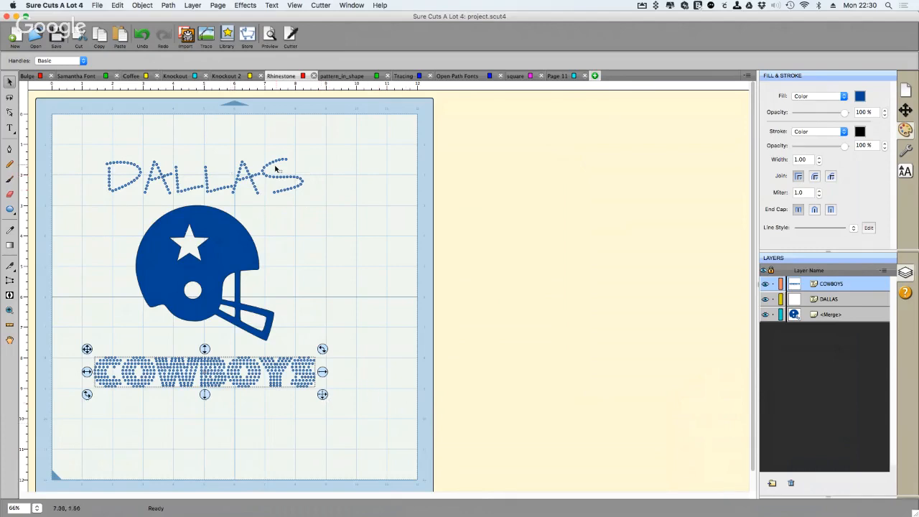
pyautogui.click(296, 188)
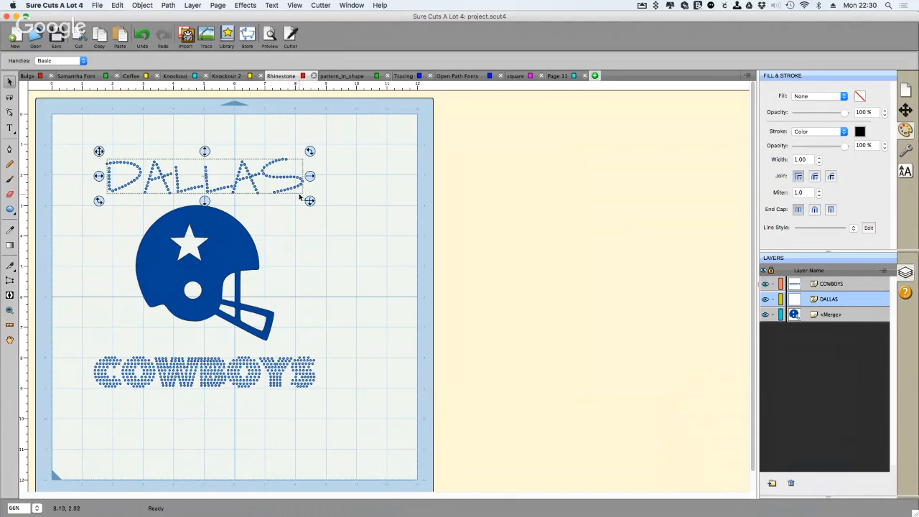
pyautogui.moveTo(310, 201); pyautogui.dragTo(413, 242)
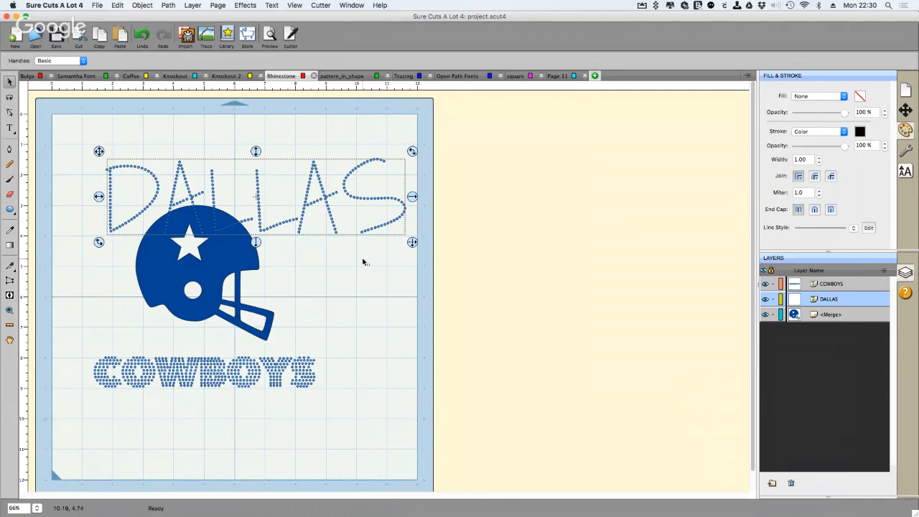
pyautogui.moveTo(412, 242); pyautogui.dragTo(333, 207)
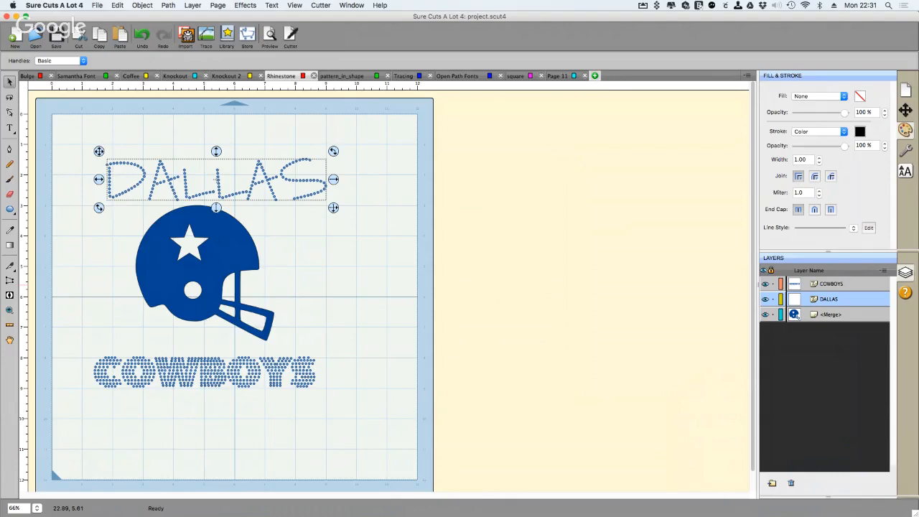
# Advance the webinar PDF in Acrobat Reader to the Knockout Effect slide, and switch back to the Knockout 2 page in Sure Cuts A Lot
pyautogui.press('super+Tab')
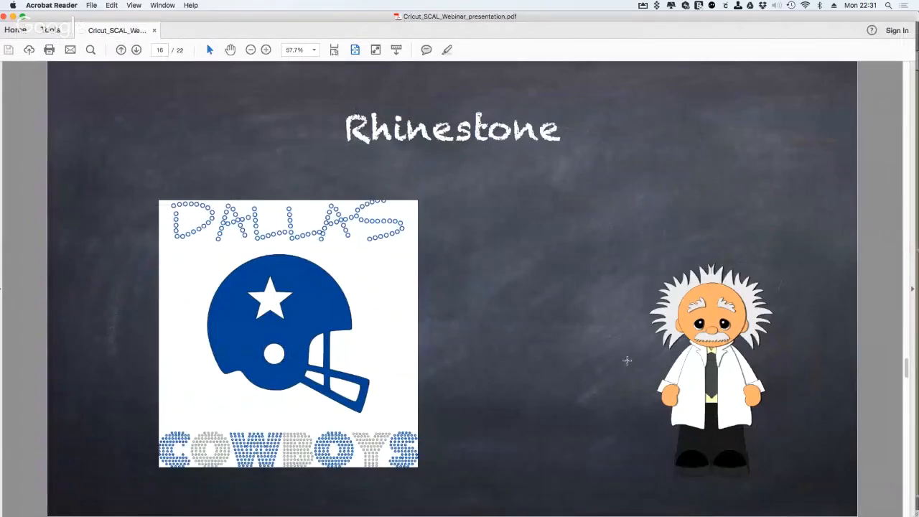
pyautogui.scroll(-1, 627, 360)
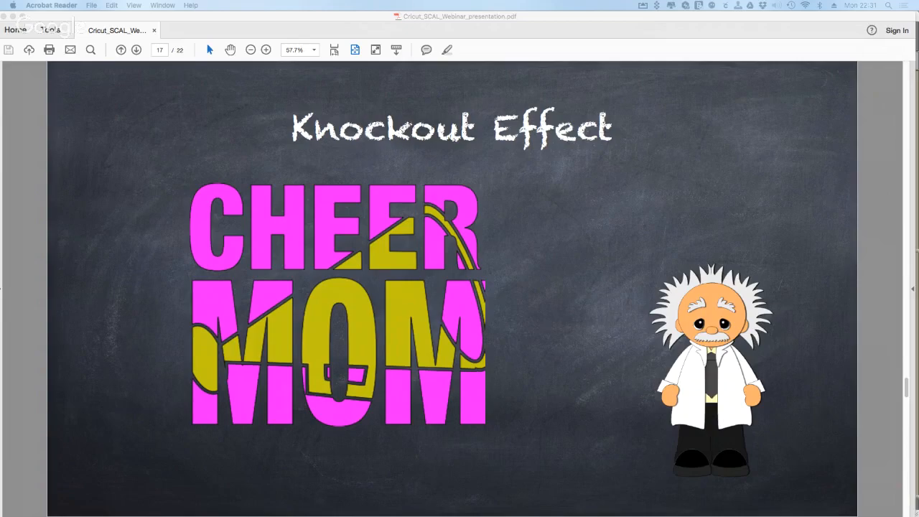
pyautogui.press('super+Tab')
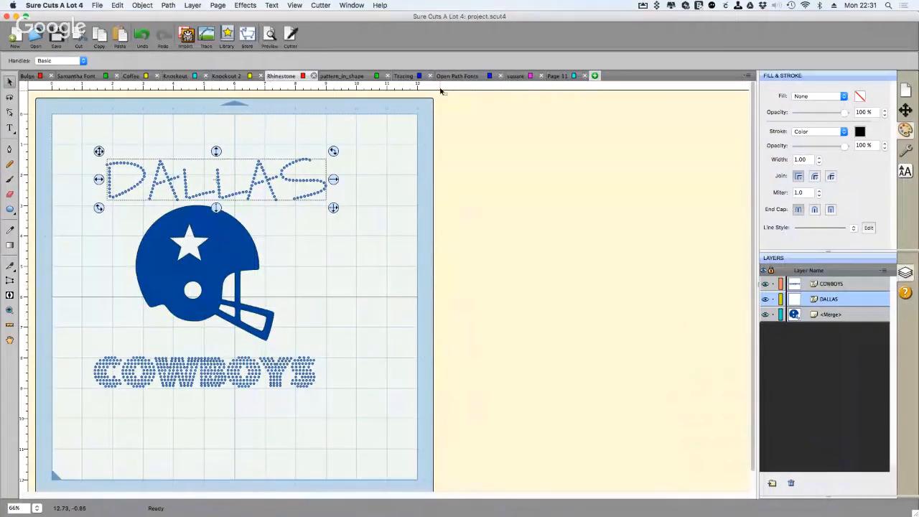
pyautogui.click(178, 76)
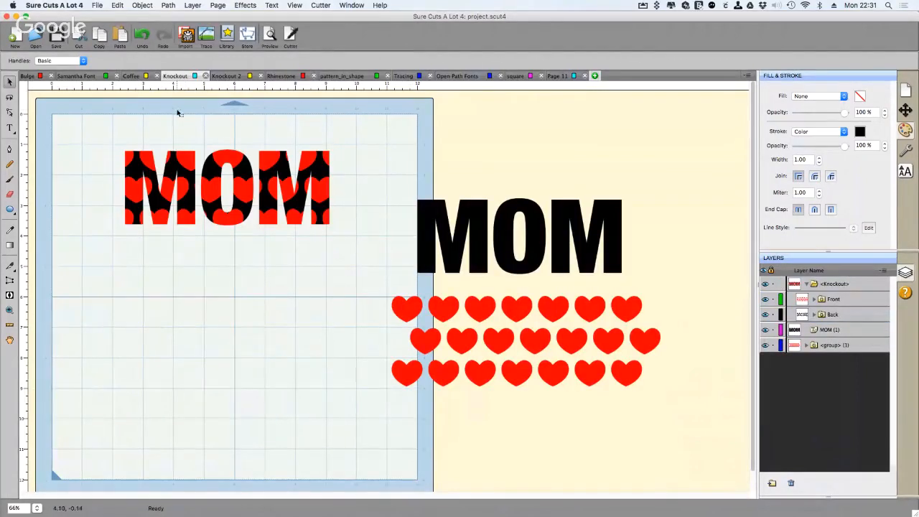
pyautogui.click(236, 76)
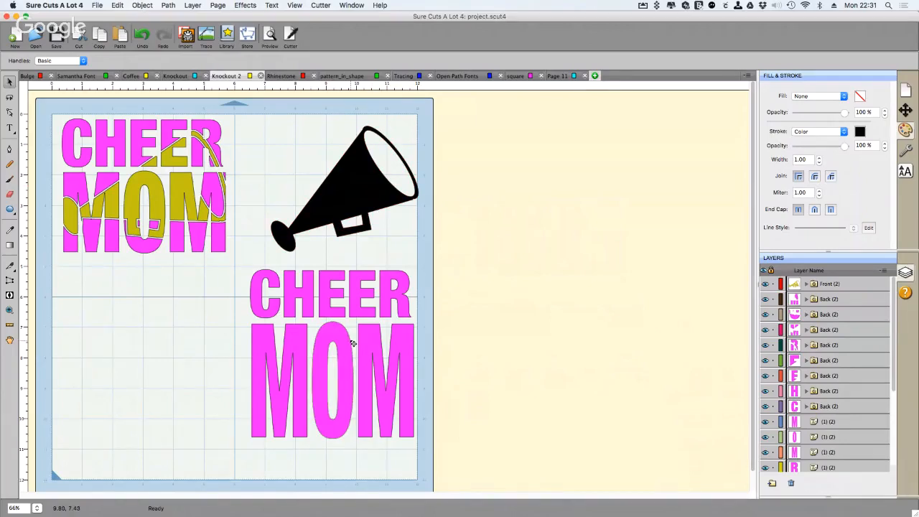
# Move the black megaphone beside the lower CHEER MOM text and bring its layer to the top of the layer stack
pyautogui.click(9, 81)
pyautogui.moveTo(357, 172); pyautogui.dragTo(372, 336)
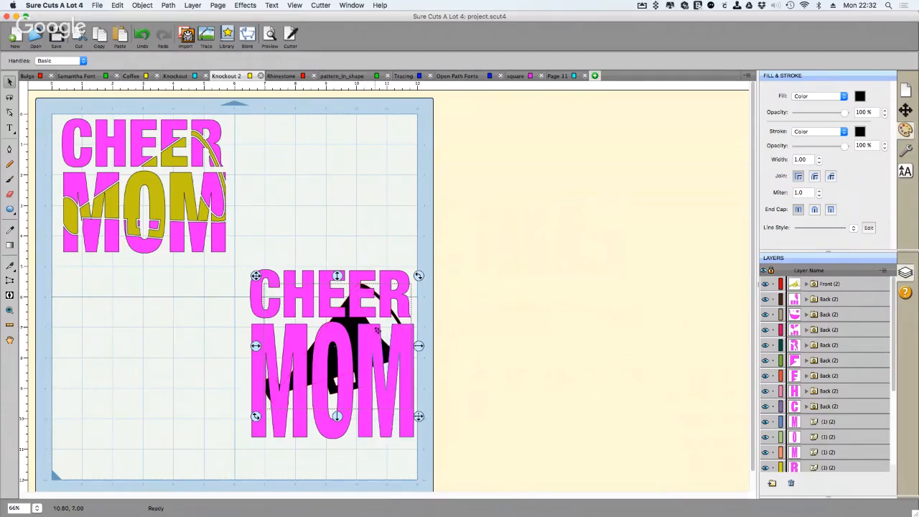
pyautogui.moveTo(356, 329); pyautogui.dragTo(193, 331)
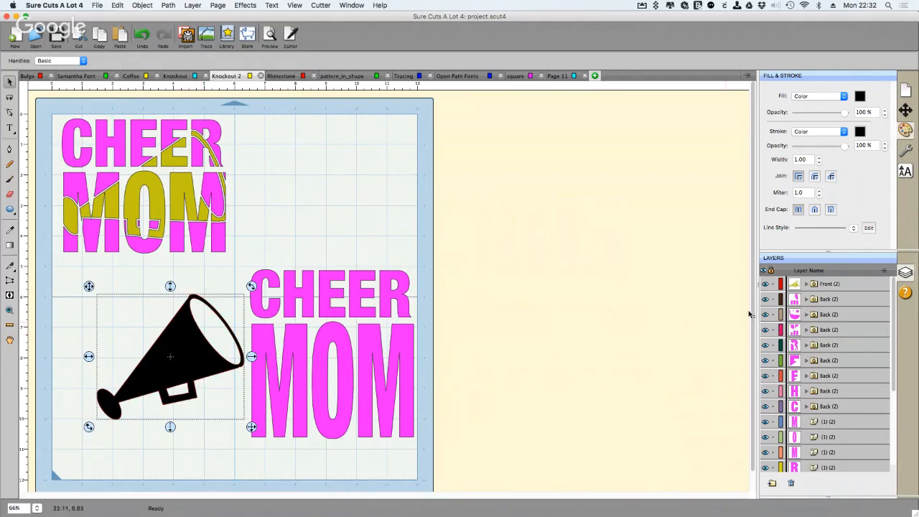
pyautogui.scroll(-5, 849, 431)
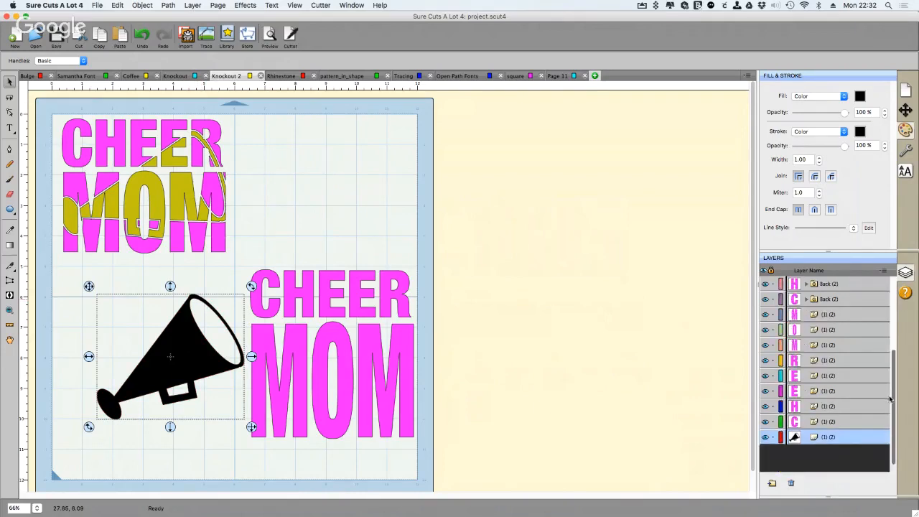
pyautogui.doubleClick(852, 438)
pyautogui.click(460, 295)
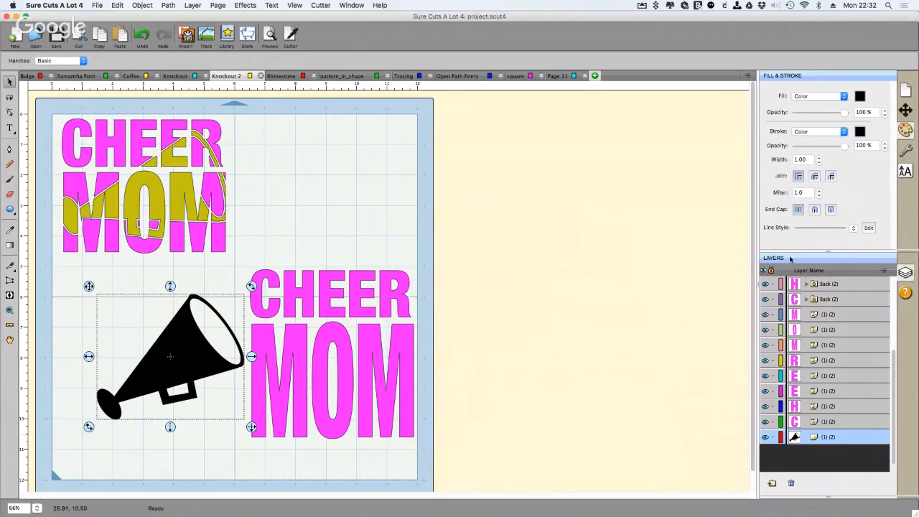
pyautogui.click(795, 279)
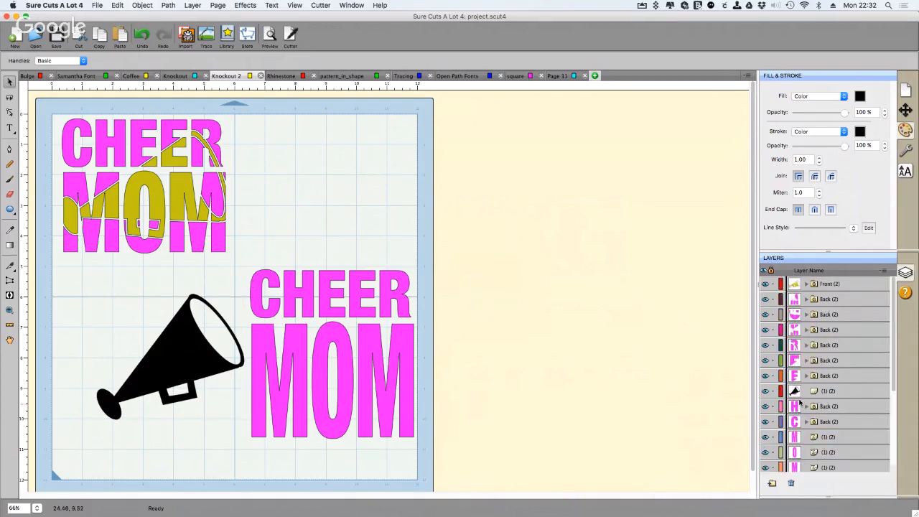
pyautogui.moveTo(800, 396); pyautogui.dragTo(798, 287)
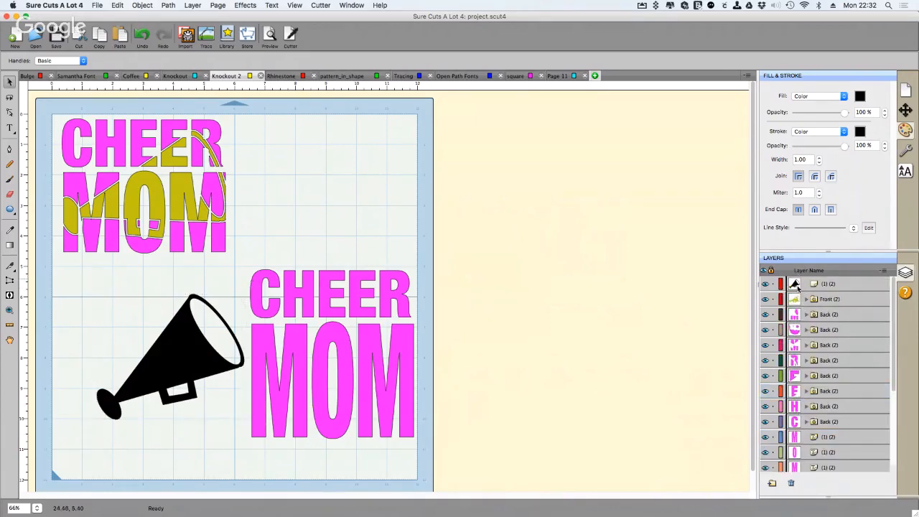
pyautogui.click(799, 286)
# Place the megaphone over the lower CHEER MOM text and preview the Knockout effect on both with no gap
pyautogui.moveTo(203, 345); pyautogui.dragTo(358, 340)
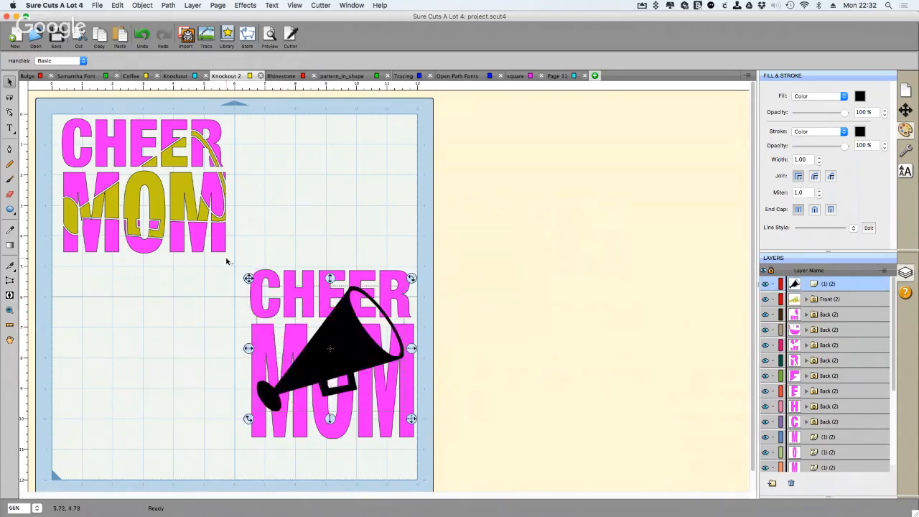
pyautogui.moveTo(226, 258); pyautogui.dragTo(466, 467)
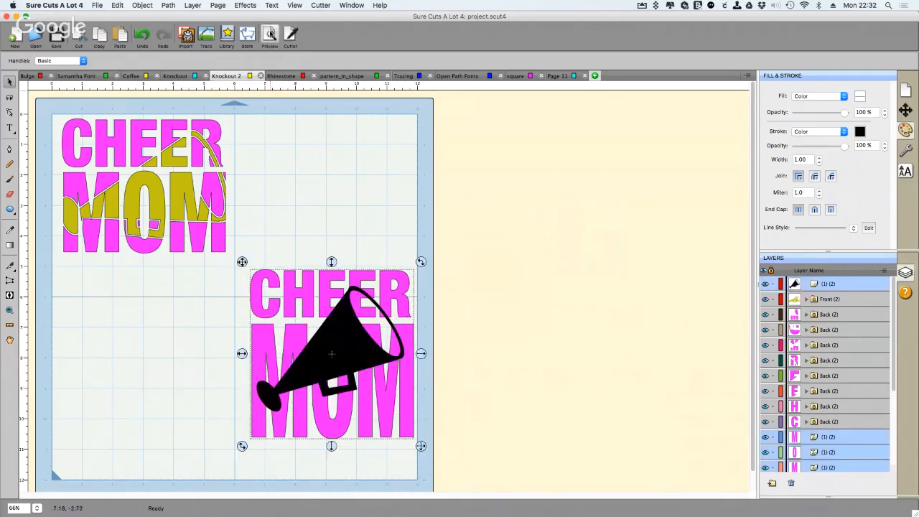
pyautogui.click(245, 6)
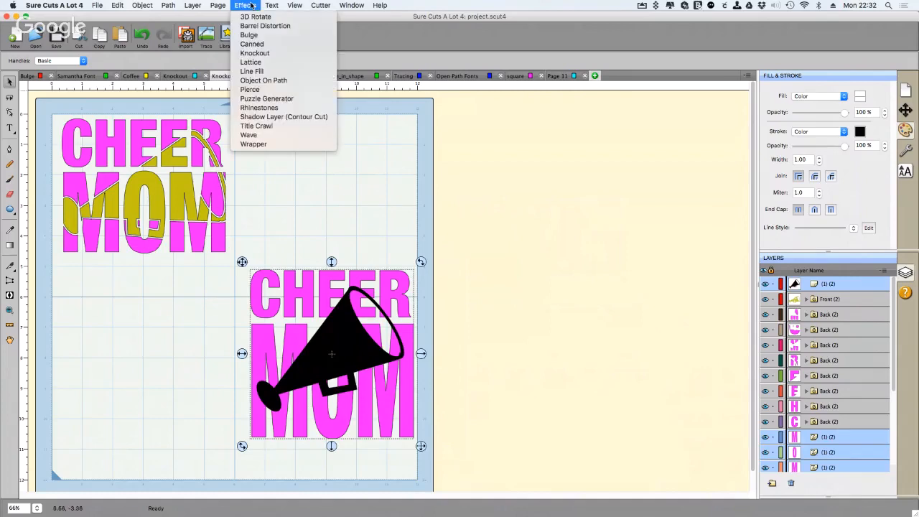
pyautogui.click(267, 53)
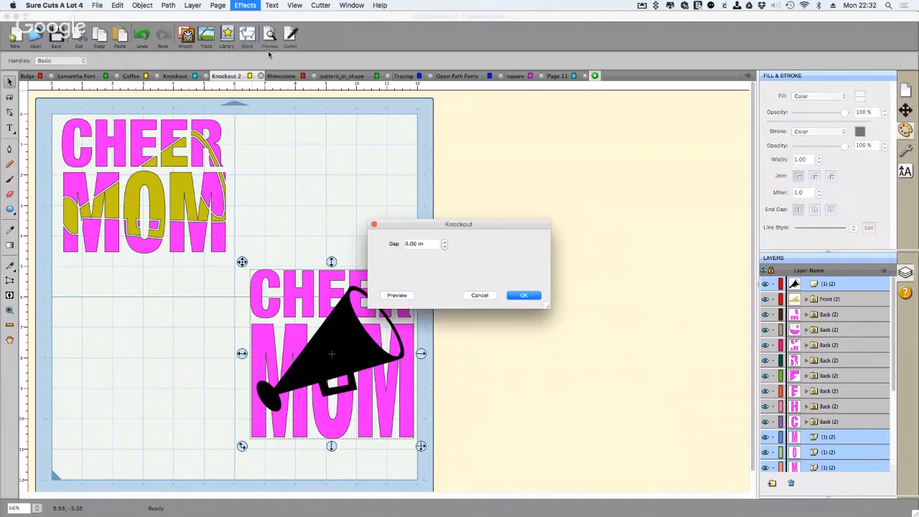
pyautogui.click(411, 297)
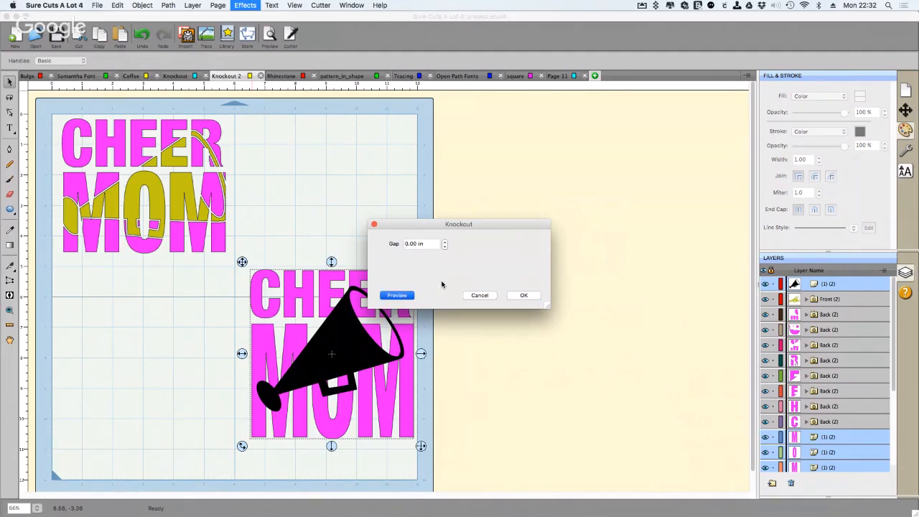
pyautogui.moveTo(474, 225); pyautogui.dragTo(596, 185)
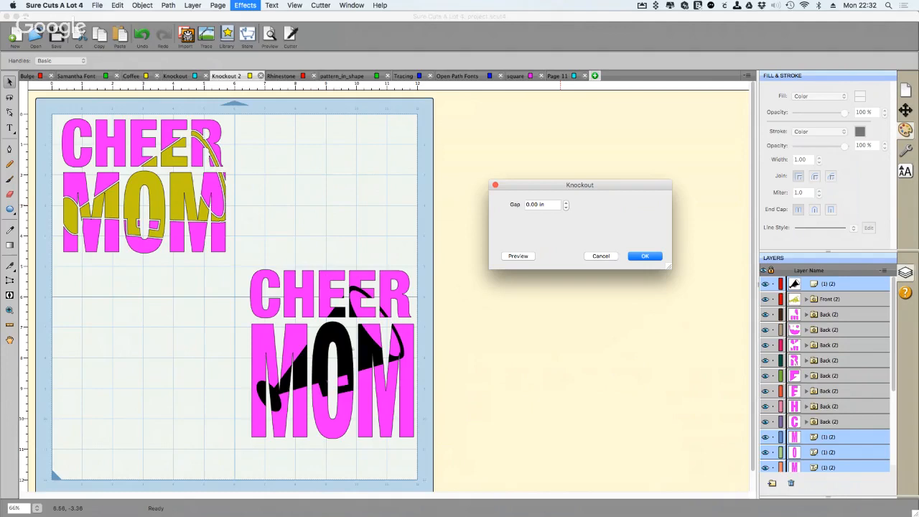
# Set the Knockout gap to 0.050 in, preview it and apply the effect to the megaphone and CHEER MOM
pyautogui.click(535, 207)
pyautogui.click(524, 258)
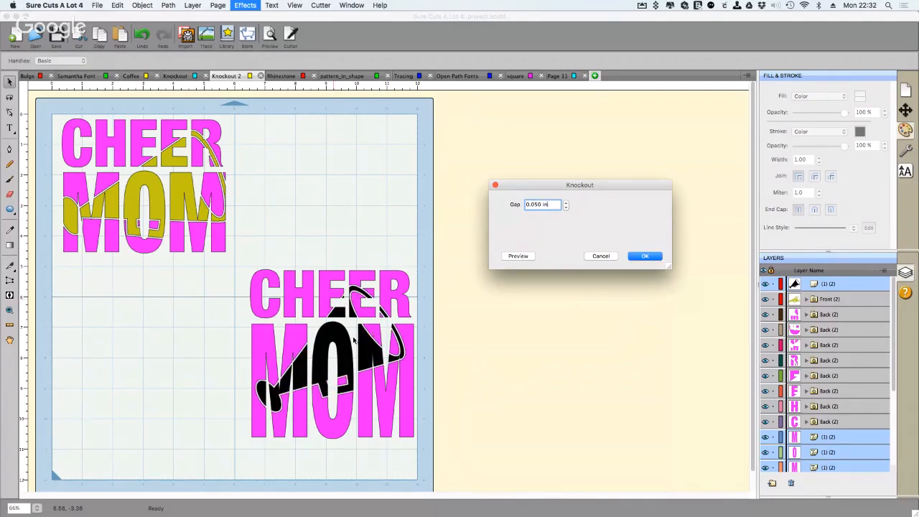
pyautogui.click(643, 258)
pyautogui.click(656, 257)
# On the Knockout page, place the red heart group over the black MOM and move the MOM layer below the hearts
pyautogui.click(177, 76)
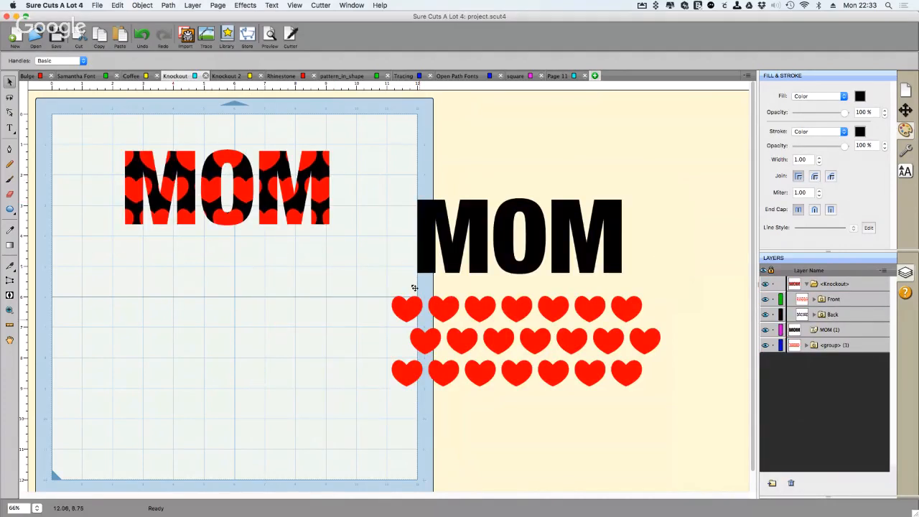
pyautogui.moveTo(364, 279)
pyautogui.mouseDown()
pyautogui.moveTo(694, 406)
pyautogui.moveTo(689, 413)
pyautogui.mouseUp()
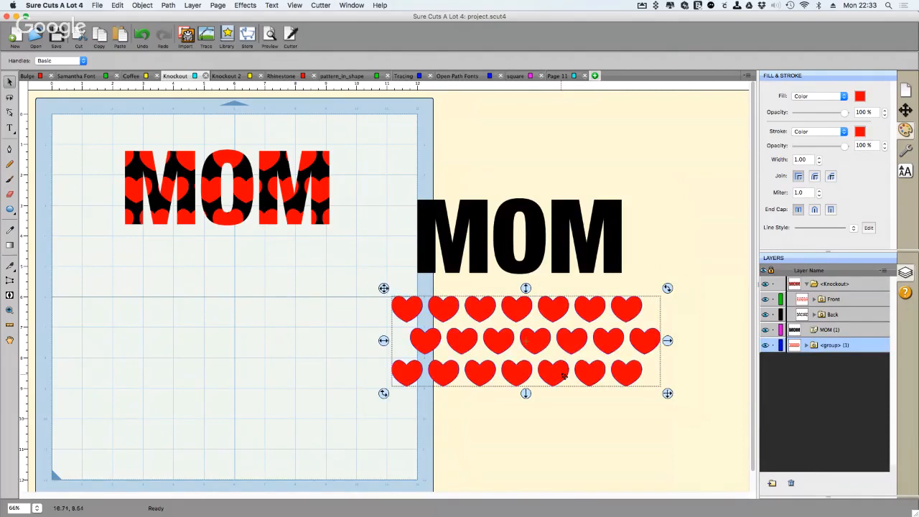
pyautogui.moveTo(580, 346); pyautogui.dragTo(574, 245)
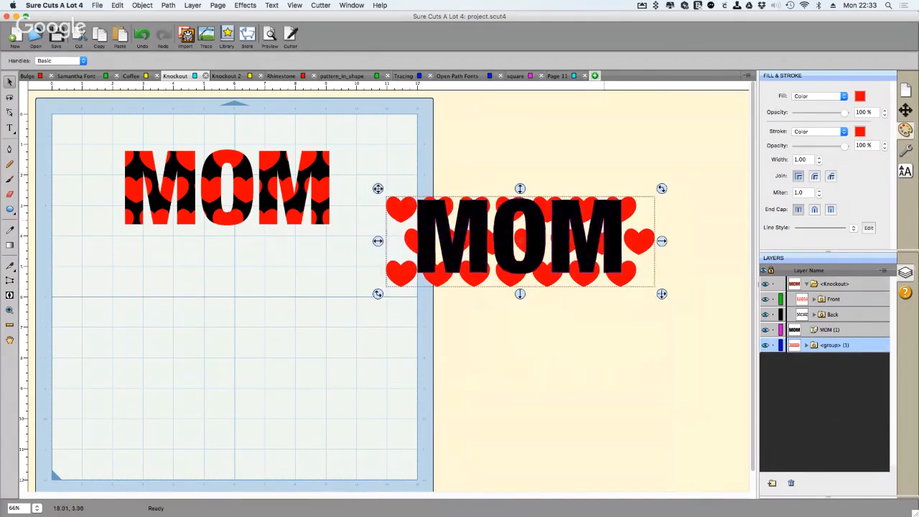
pyautogui.click(695, 325)
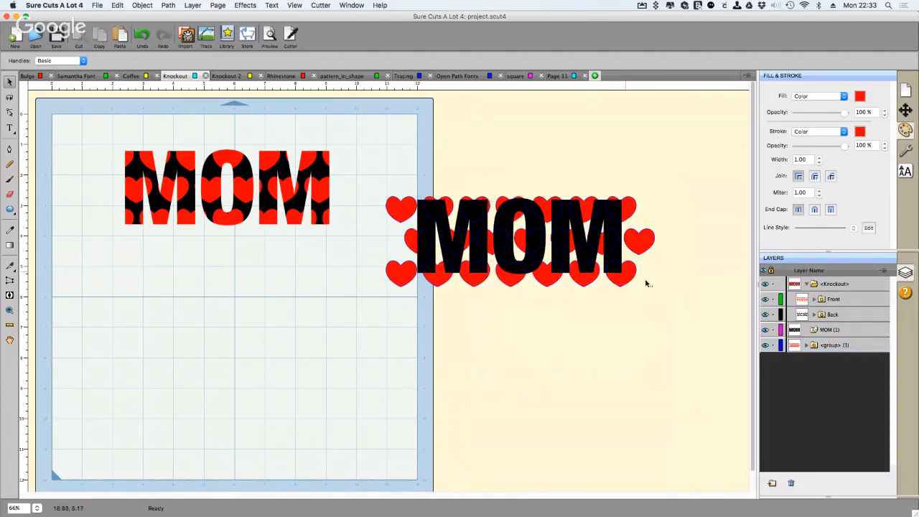
pyautogui.click(799, 330)
pyautogui.moveTo(799, 329); pyautogui.dragTo(799, 352)
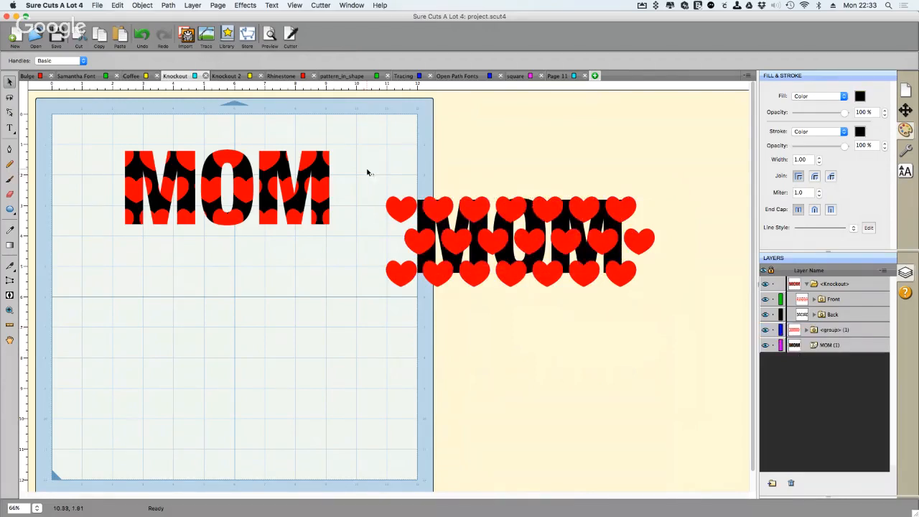
# Preview the Knockout effect with a 0.00 in gap on the heart group and black MOM together
pyautogui.moveTo(366, 171); pyautogui.dragTo(708, 362)
pyautogui.click(241, 6)
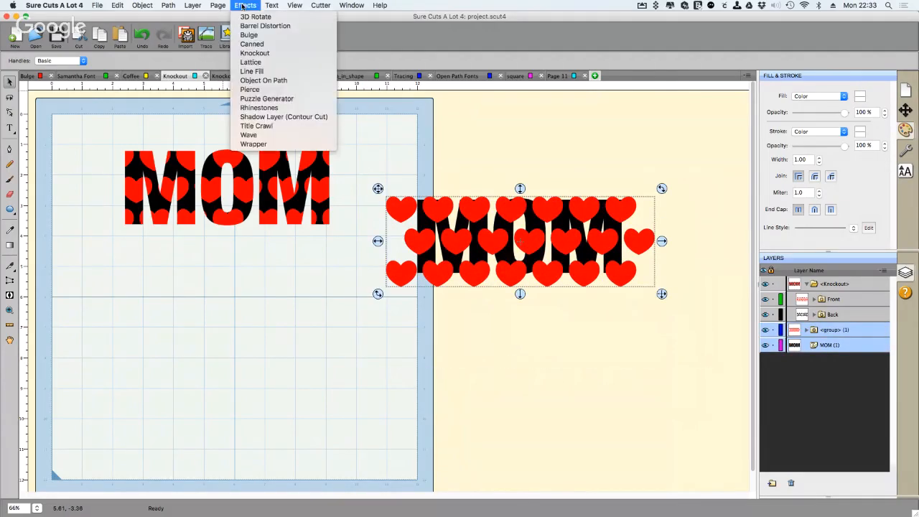
pyautogui.click(270, 54)
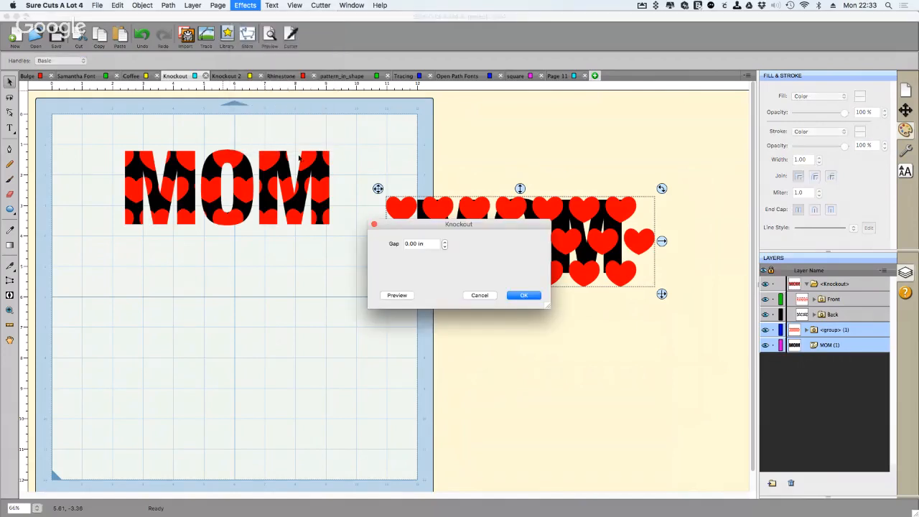
pyautogui.moveTo(472, 225); pyautogui.dragTo(252, 271)
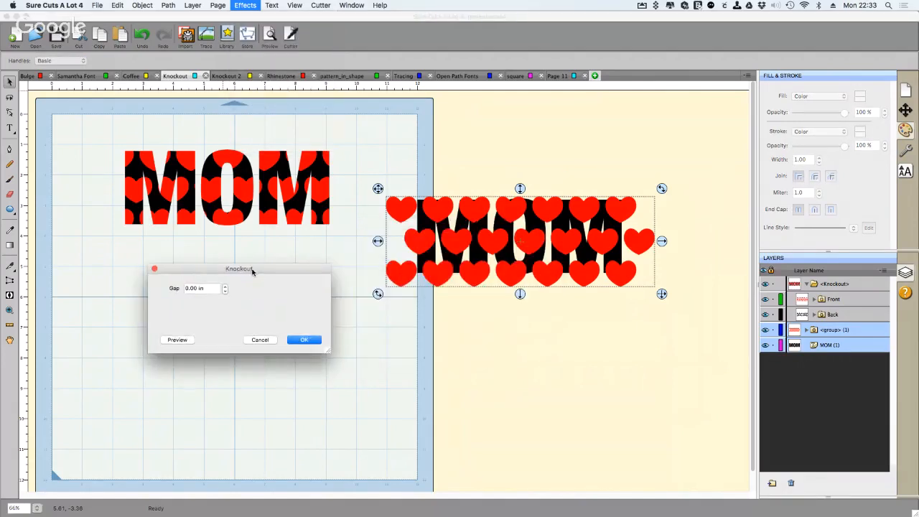
pyautogui.click(184, 339)
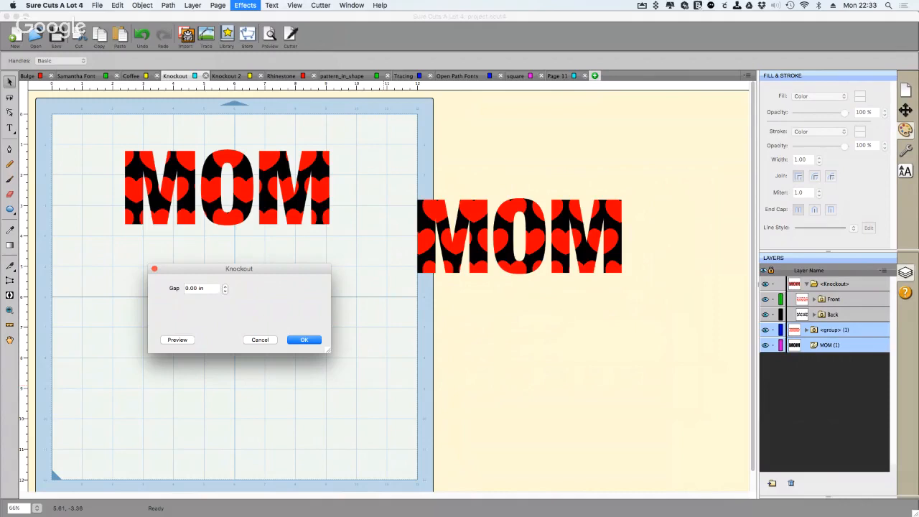
# Switch to the webinar PDF in Acrobat Reader and advance to the Puzzle Generator Advanced Lesson slide
pyautogui.press('super+Tab')
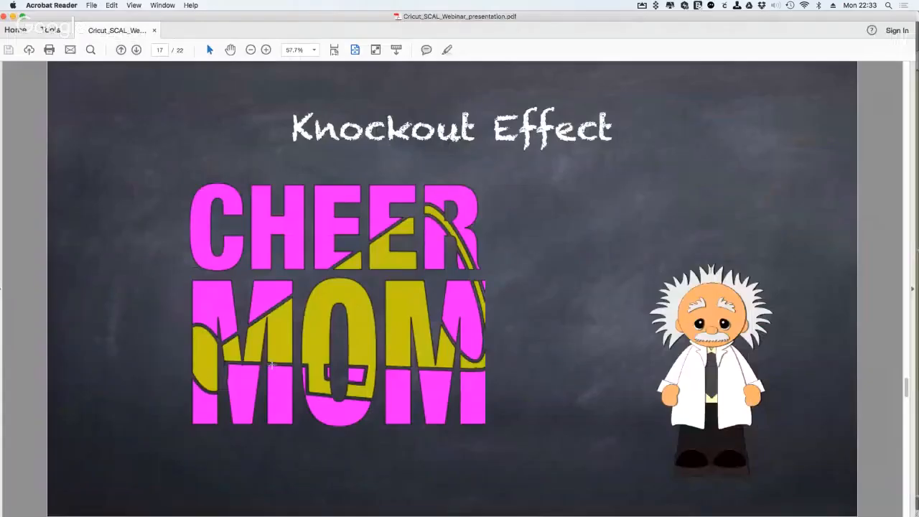
pyautogui.scroll(-1, 293, 339)
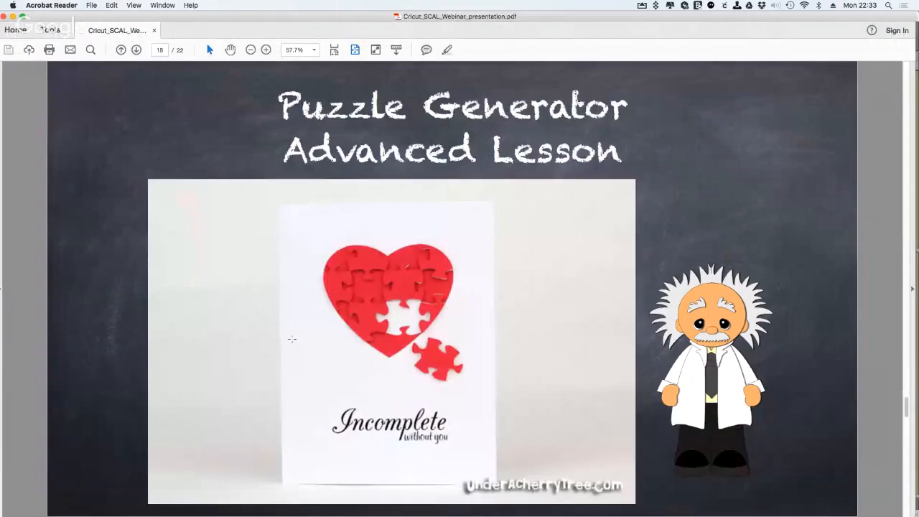
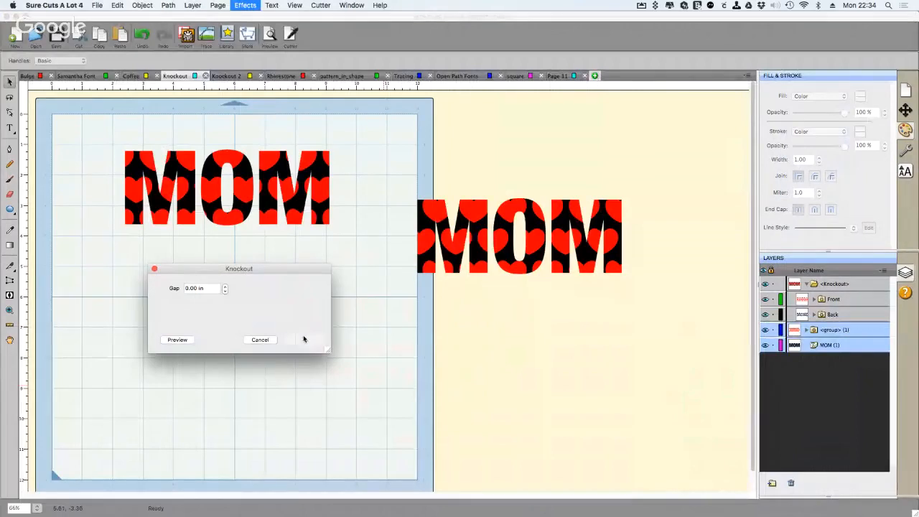
# Add a new page to the project, keeping the suggested name Page 12 and its yellow color
pyautogui.click(595, 76)
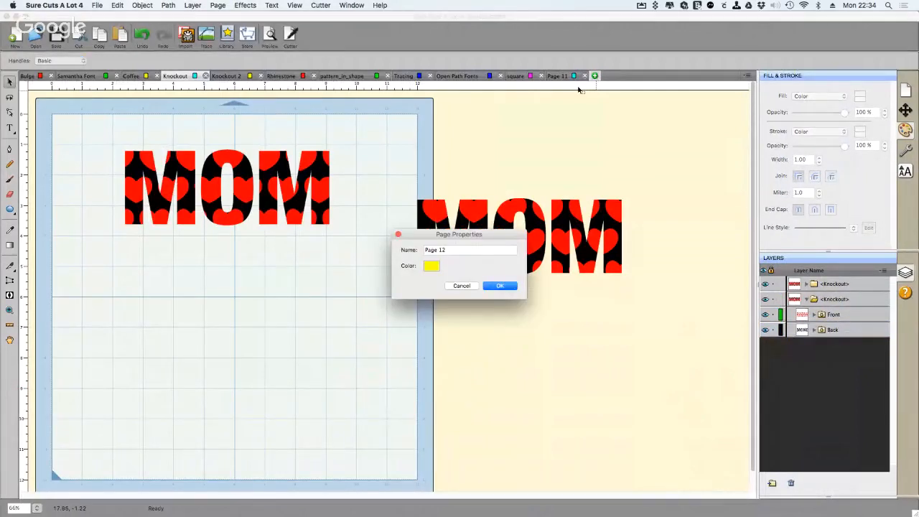
pyautogui.click(501, 286)
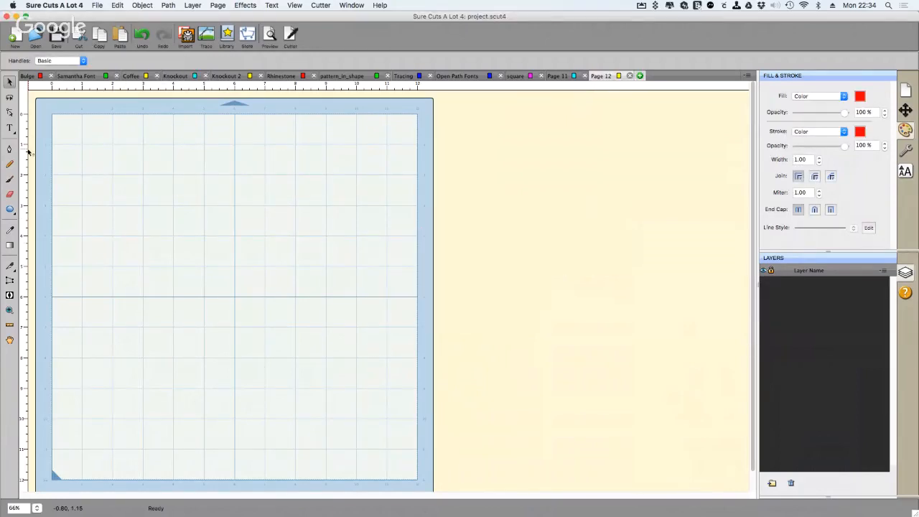
pyautogui.moveTo(9, 209); pyautogui.dragTo(28, 207)
pyautogui.click(9, 209)
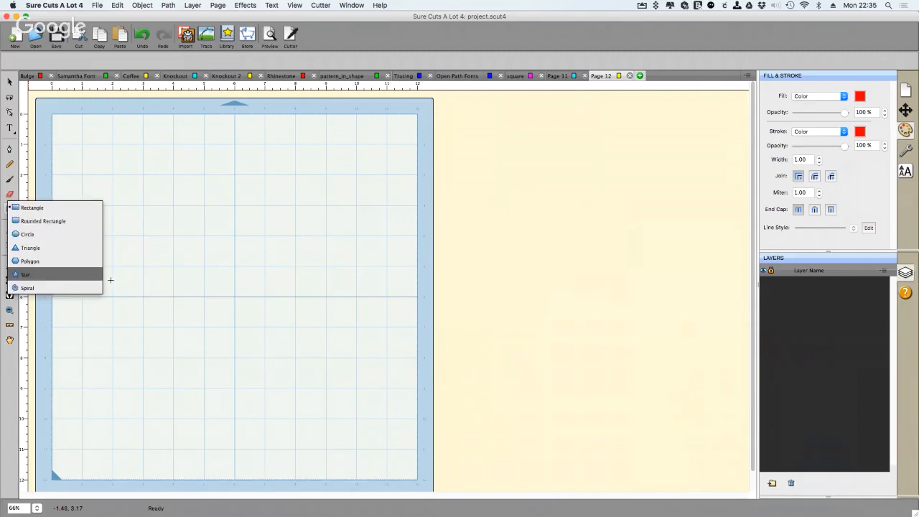
pyautogui.click(171, 261)
# Place a red heart from the library's Basic Shapes on the new page and enlarge it to about 3.73 in wide
pyautogui.click(352, 5)
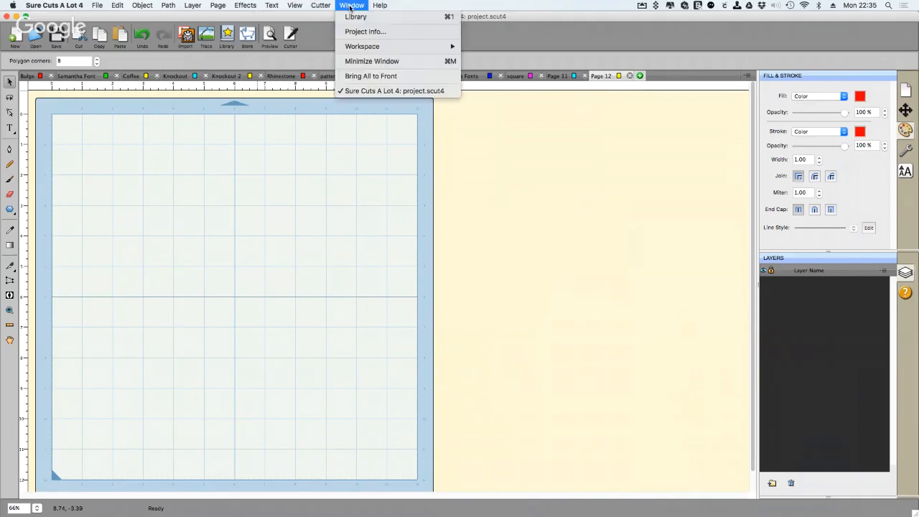
pyautogui.click(357, 17)
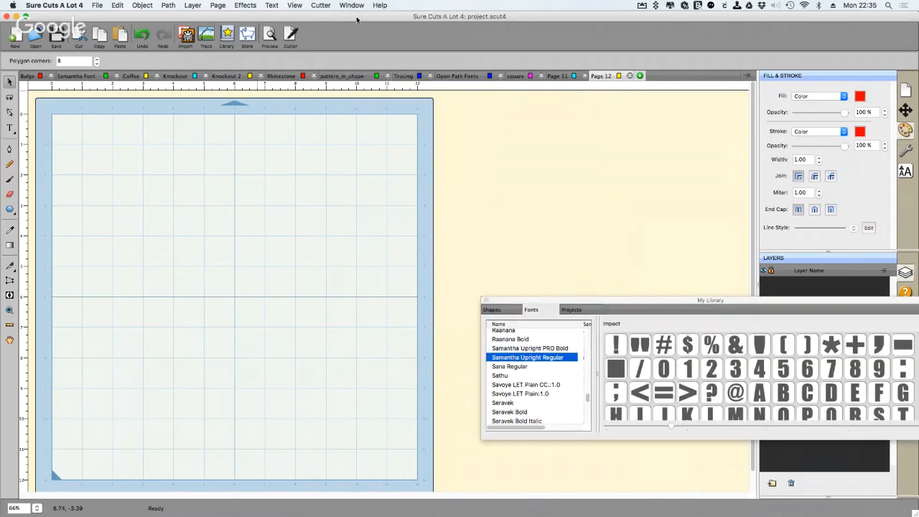
pyautogui.moveTo(623, 304); pyautogui.dragTo(501, 275)
pyautogui.click(370, 280)
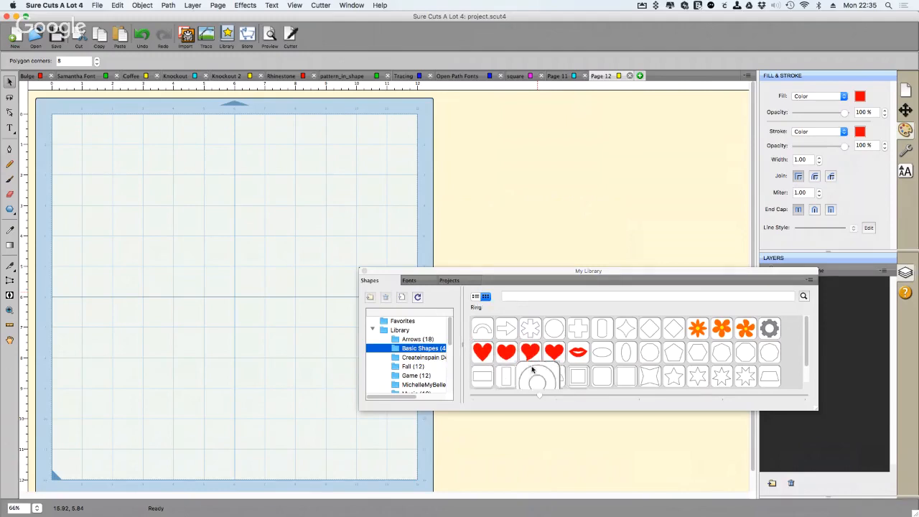
pyautogui.moveTo(517, 360); pyautogui.dragTo(158, 218)
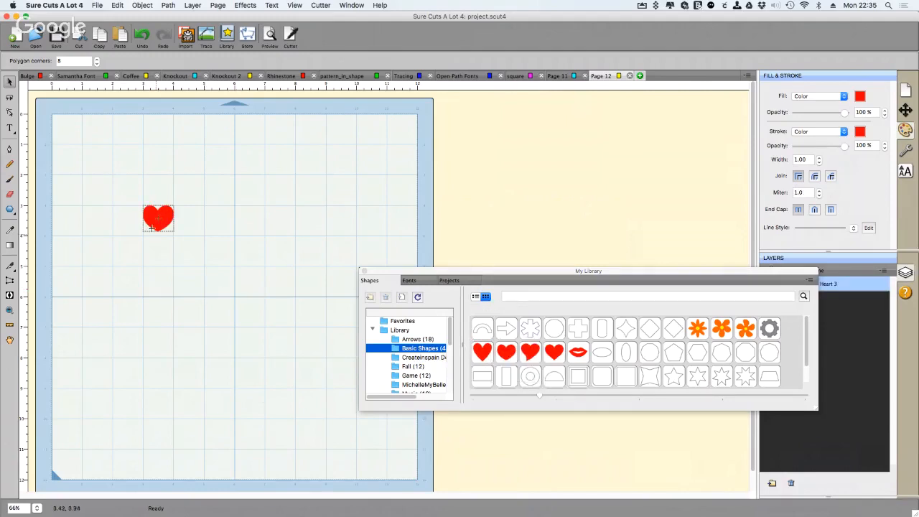
pyautogui.click(10, 81)
pyautogui.moveTo(180, 240); pyautogui.dragTo(264, 307)
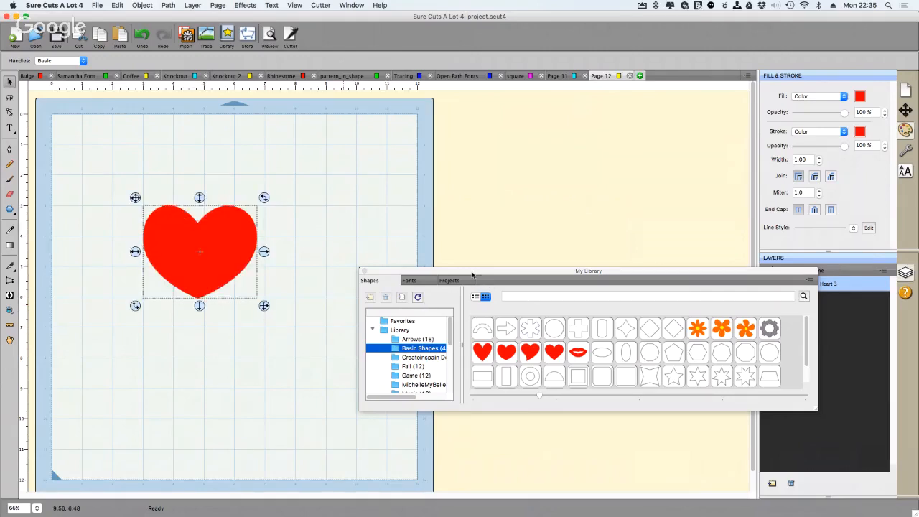
# Close the library and set the heart's width to 6 in with its proportions kept
pyautogui.moveTo(474, 273); pyautogui.dragTo(499, 247)
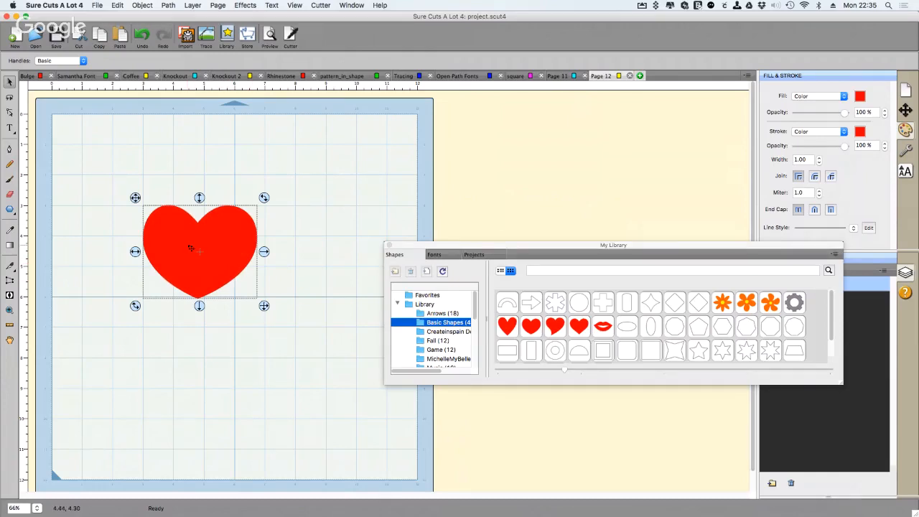
pyautogui.click(906, 110)
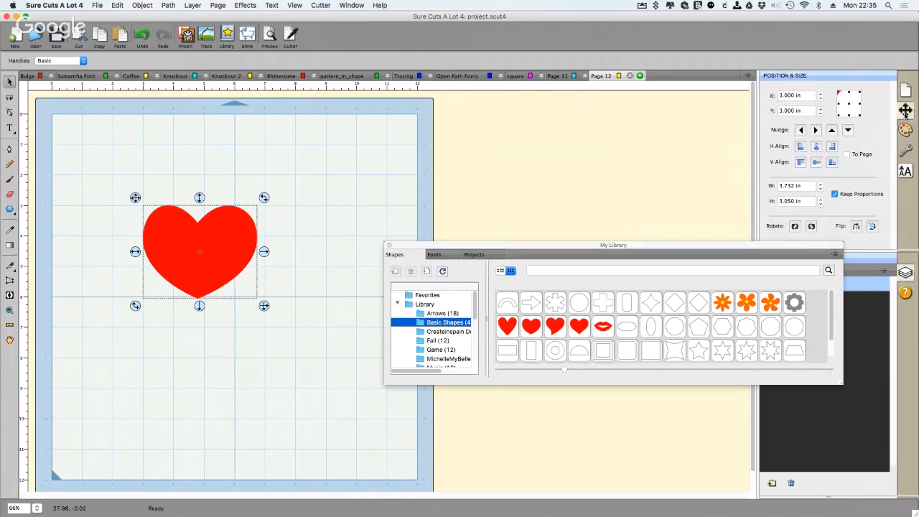
pyautogui.click(388, 245)
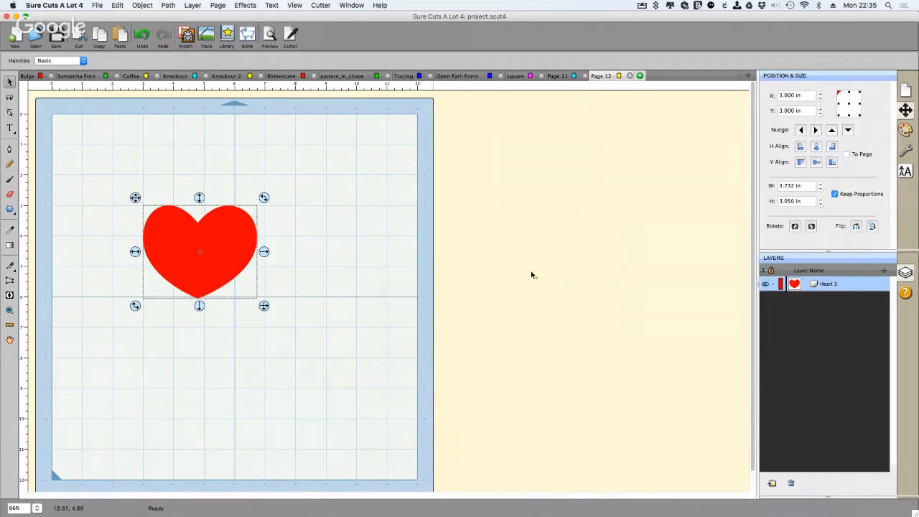
pyautogui.doubleClick(784, 186)
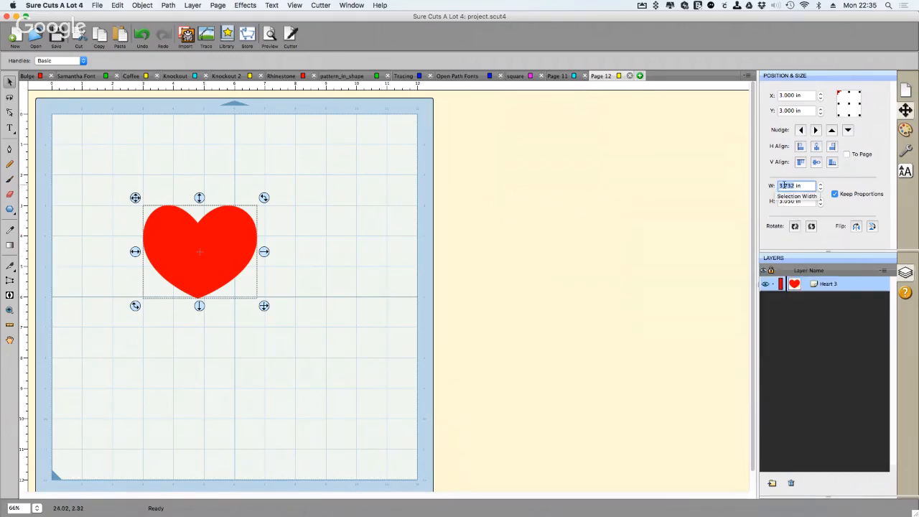
pyautogui.write('6')
pyautogui.press('Return')
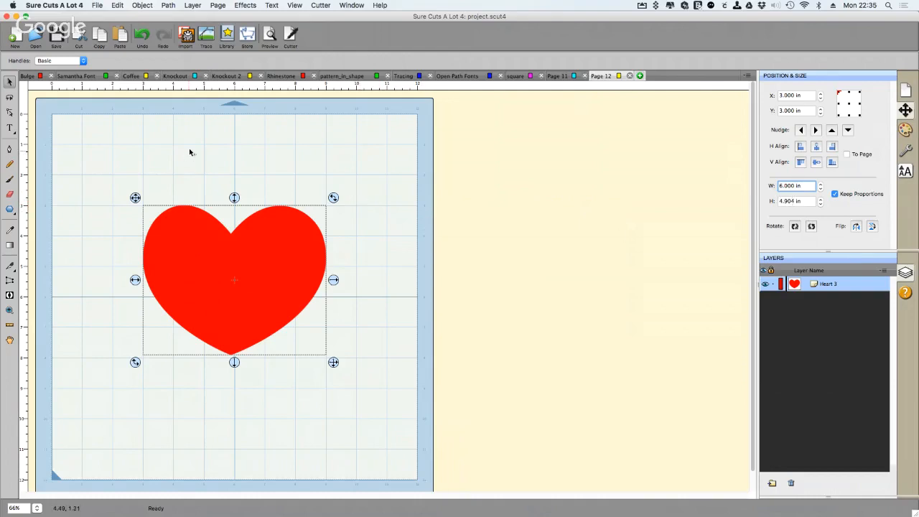
# Start the Puzzle Generator effect and set the puzzle to 8 in wide and 7 in high
pyautogui.click(245, 5)
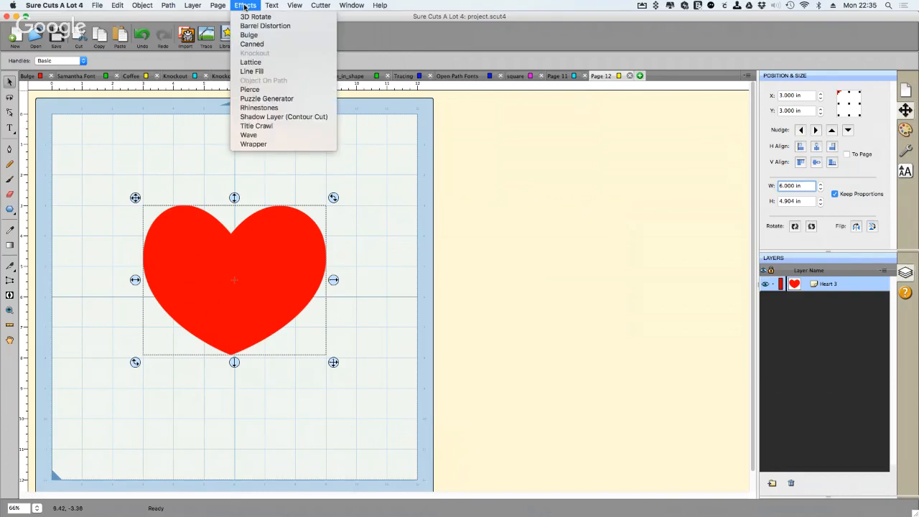
pyautogui.click(262, 98)
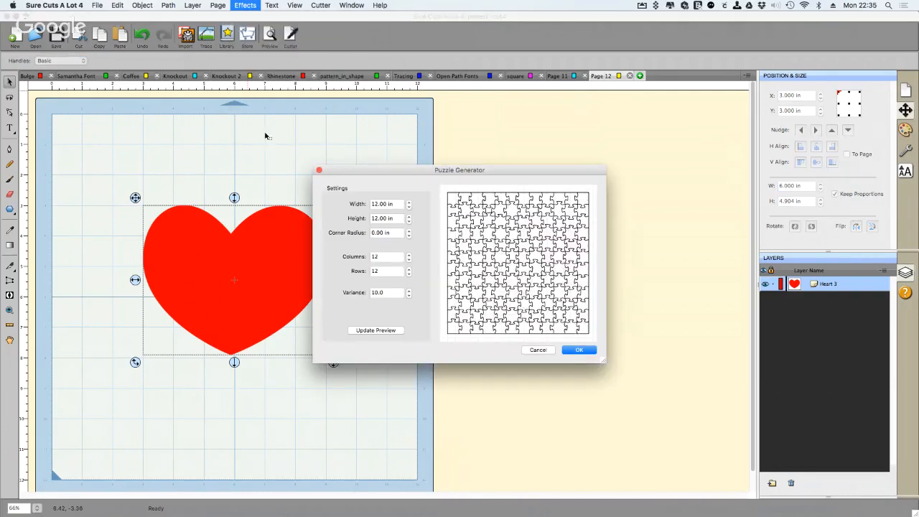
pyautogui.click(380, 205)
pyautogui.write('8')
pyautogui.doubleClick(377, 219)
pyautogui.tripleClick(377, 221)
pyautogui.write('7')
# Set the puzzle to 9 columns and 9 rows, update the preview and generate the puzzle
pyautogui.click(382, 258)
pyautogui.click(384, 332)
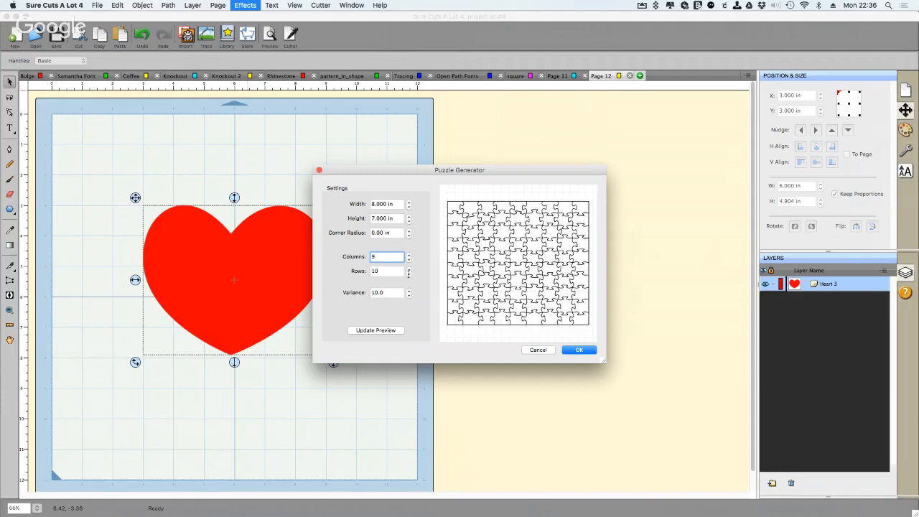
pyautogui.click(392, 332)
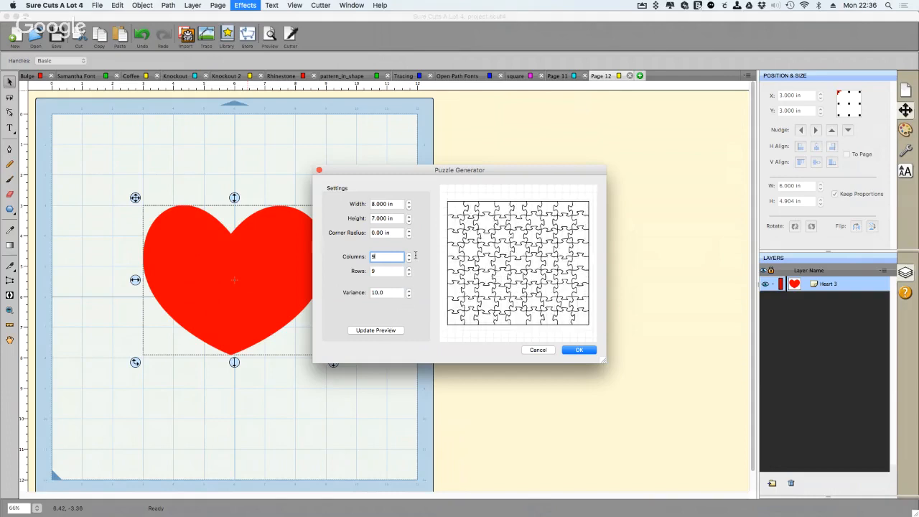
pyautogui.click(581, 350)
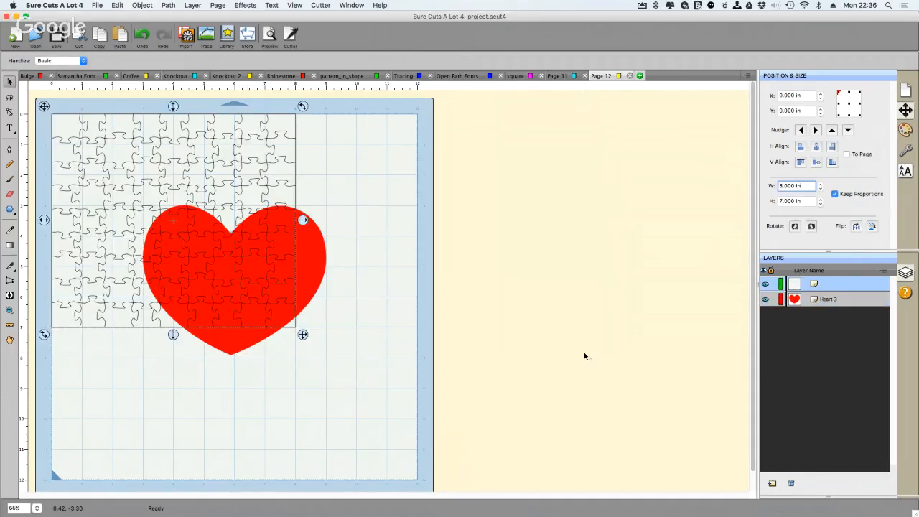
# Move the puzzle grid so it fully covers the heart, at about X 2.76 in and Y 2.98 in
pyautogui.moveTo(297, 143); pyautogui.dragTo(389, 229)
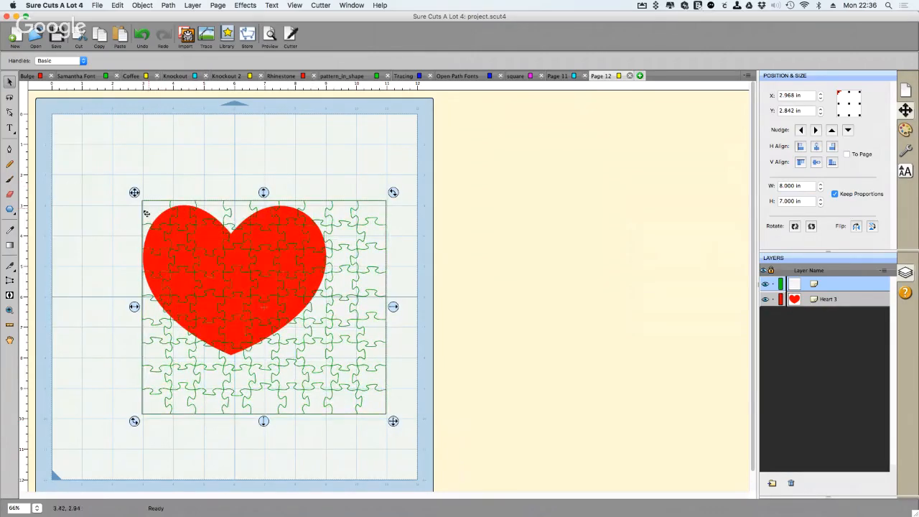
pyautogui.moveTo(371, 206)
pyautogui.mouseDown()
pyautogui.moveTo(359, 196)
pyautogui.moveTo(368, 208)
pyautogui.mouseUp()
# Break the puzzle grid apart, then move its outer rectangular border off the mat and delete it
pyautogui.rightClick(358, 208)
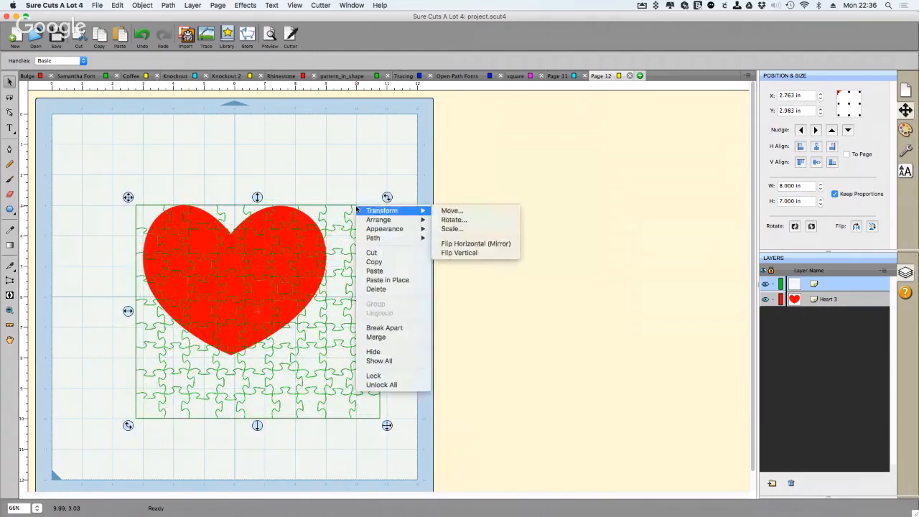
pyautogui.click(398, 328)
pyautogui.moveTo(383, 210); pyautogui.dragTo(653, 142)
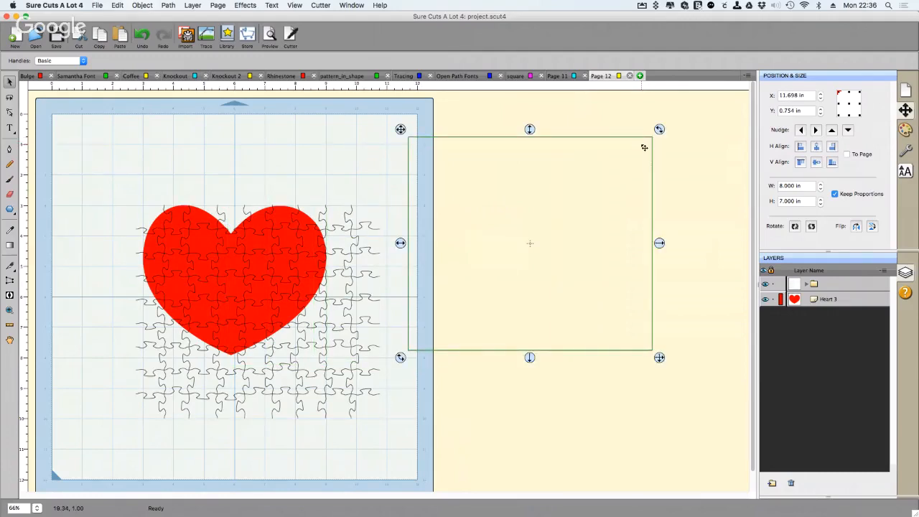
pyautogui.click(644, 147)
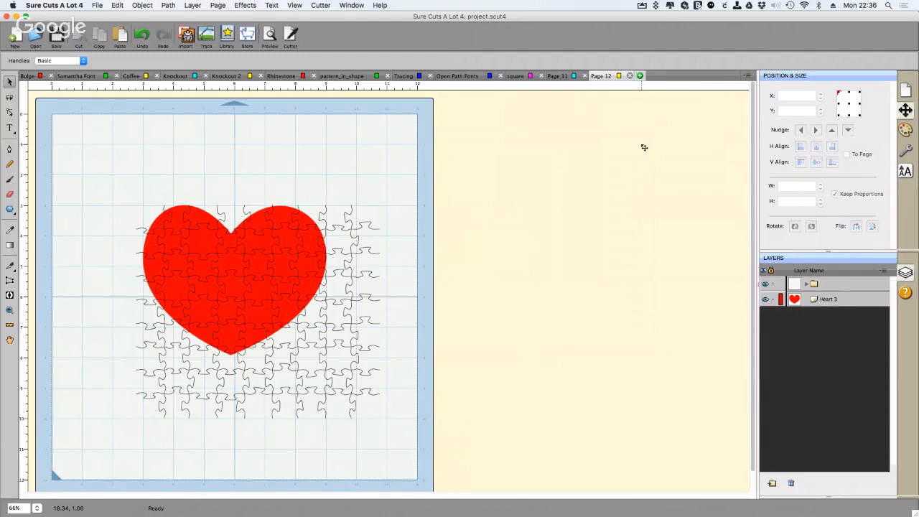
# Check a few individual puzzle lines, then combine the whole puzzle line group into one object with Union
pyautogui.click(326, 232)
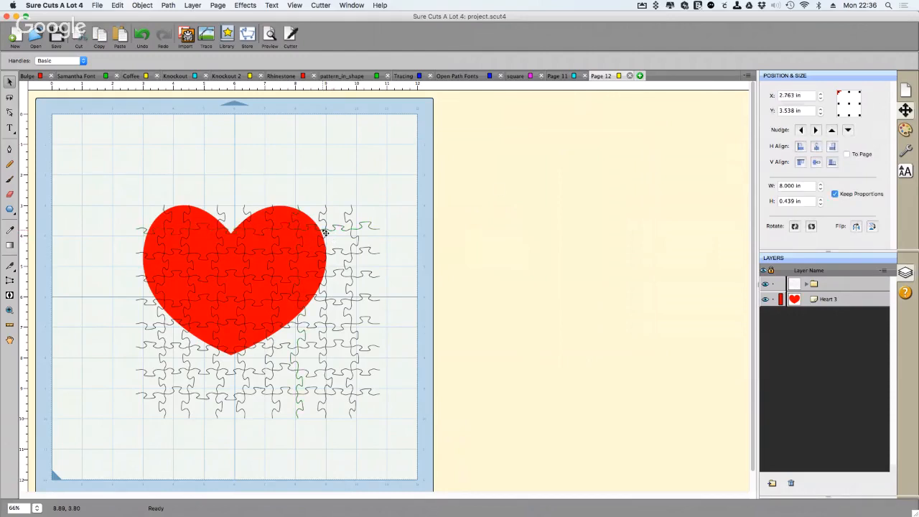
pyautogui.click(219, 254)
pyautogui.click(199, 257)
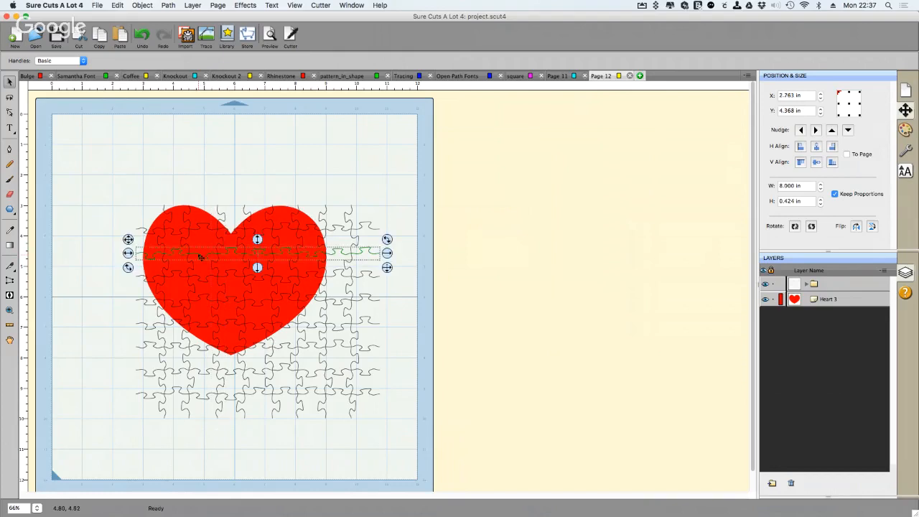
pyautogui.click(189, 273)
pyautogui.click(189, 279)
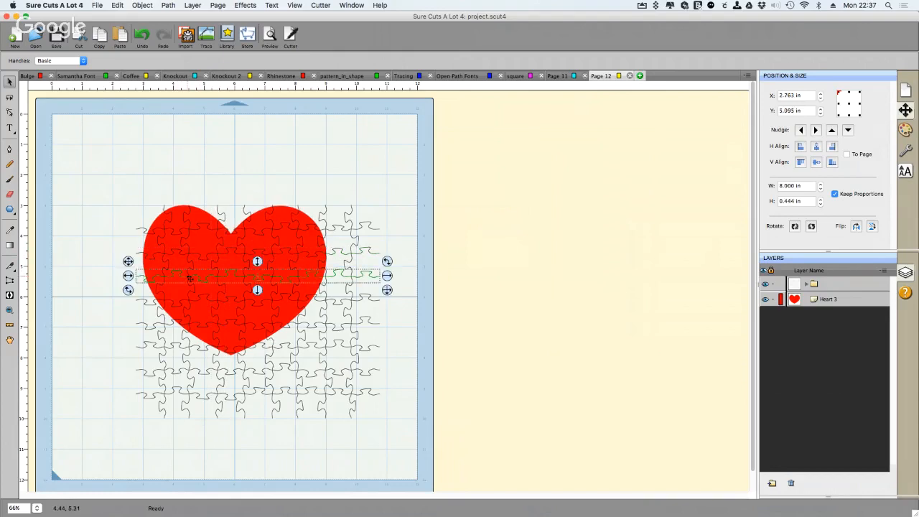
pyautogui.click(797, 285)
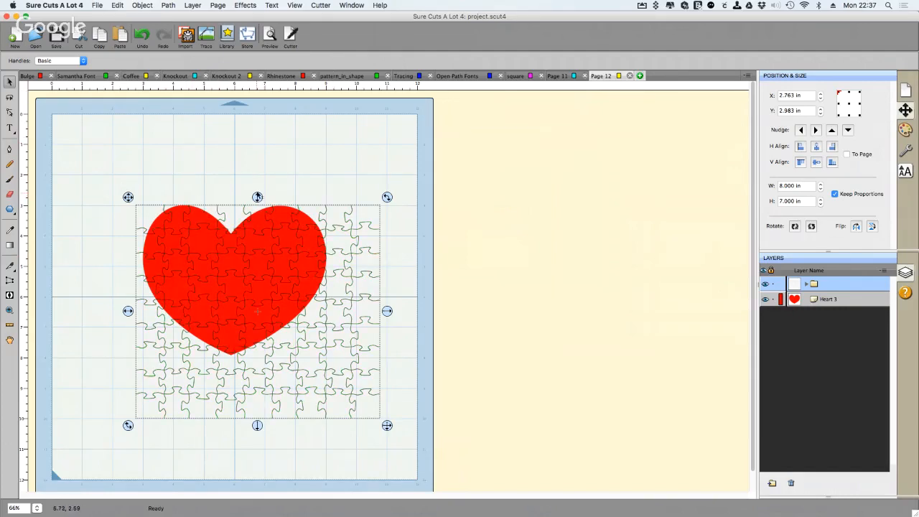
pyautogui.click(169, 6)
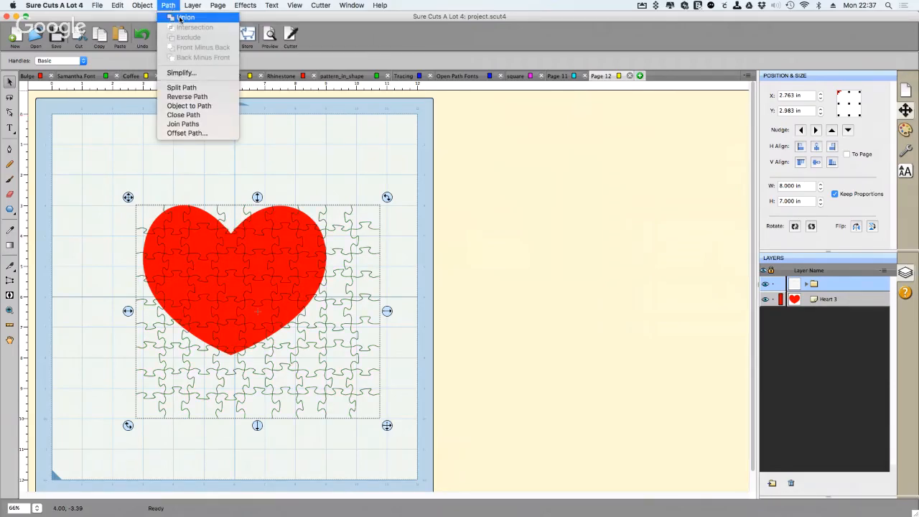
pyautogui.click(181, 18)
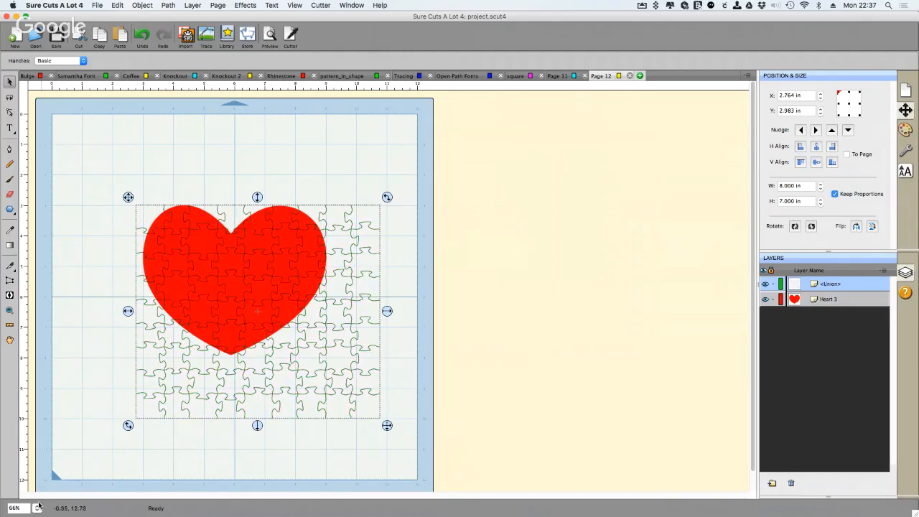
# Examine the edit nodes along the united puzzle lines over the heart at close range
pyautogui.click(10, 309)
pyautogui.moveTo(102, 170); pyautogui.dragTo(426, 389)
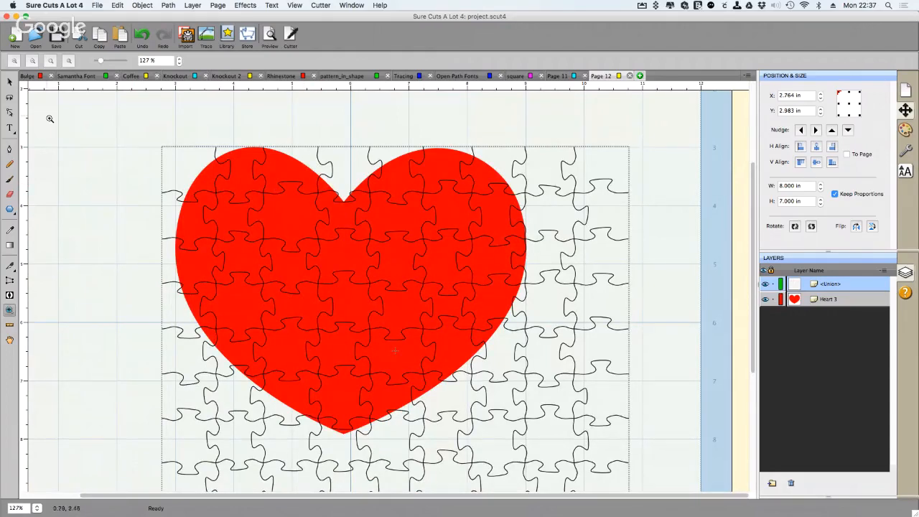
pyautogui.click(9, 112)
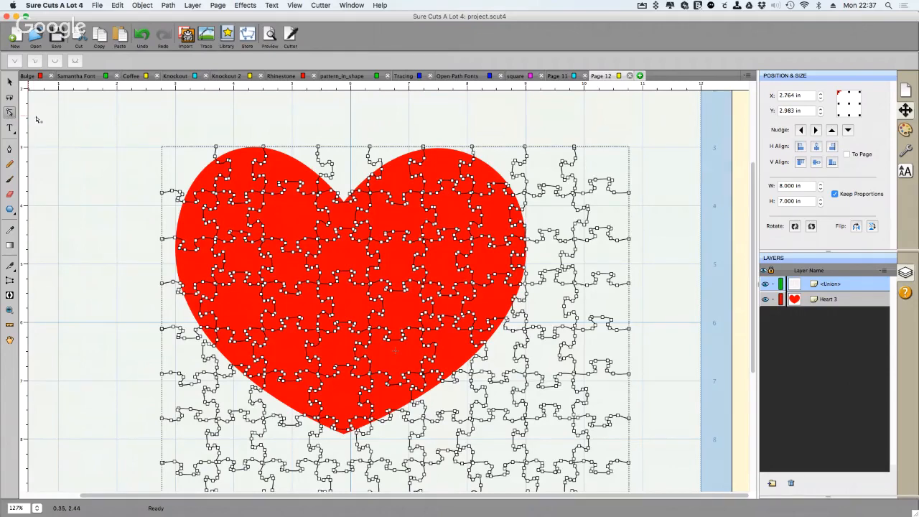
pyautogui.click(12, 114)
pyautogui.click(9, 81)
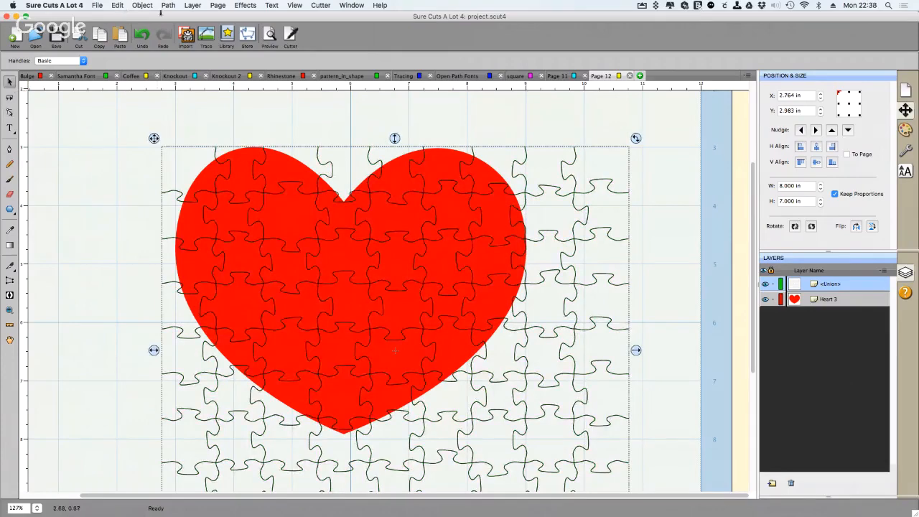
# Simplify the united puzzle lines with a threshold of 100 to reduce their nodes
pyautogui.rightClick(216, 156)
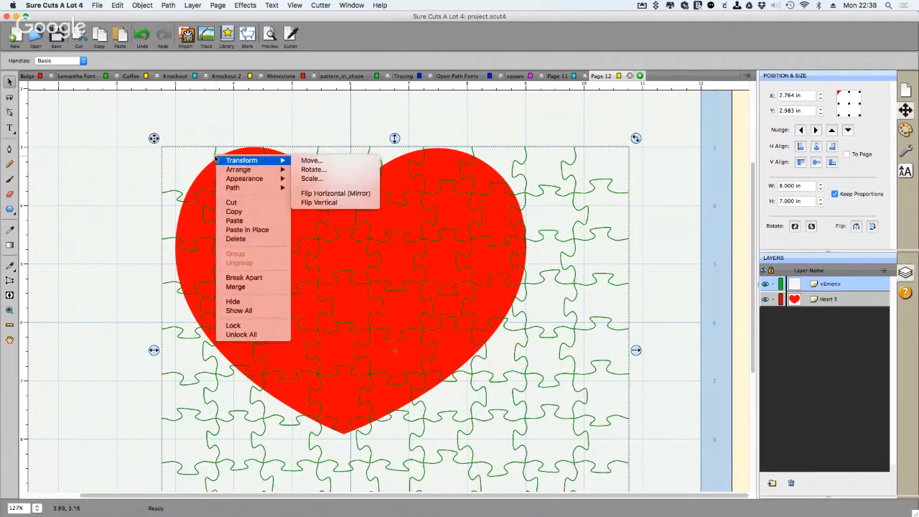
pyautogui.click(176, 72)
pyautogui.click(169, 7)
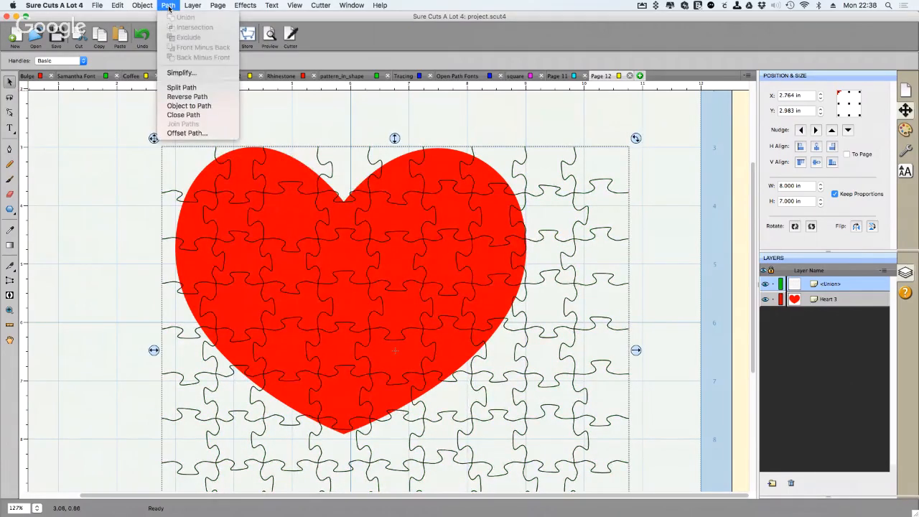
pyautogui.click(183, 76)
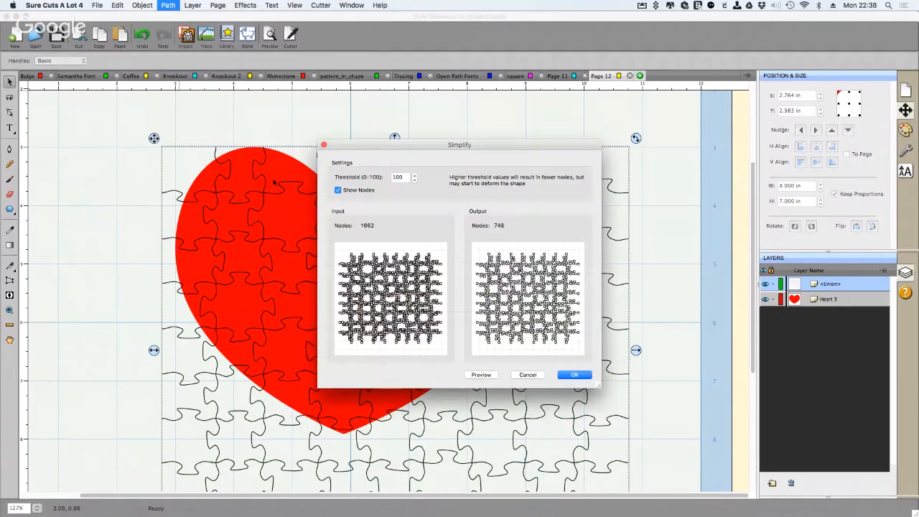
pyautogui.click(584, 375)
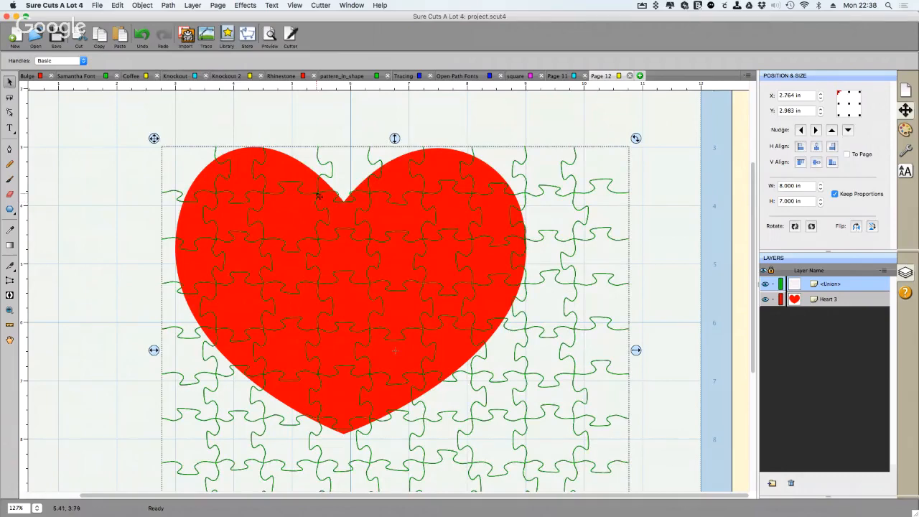
# Shift the united puzzle lines slightly up and left over the heart, to about X 2.63 in and Y 2.82 in
pyautogui.moveTo(338, 240); pyautogui.dragTo(335, 229)
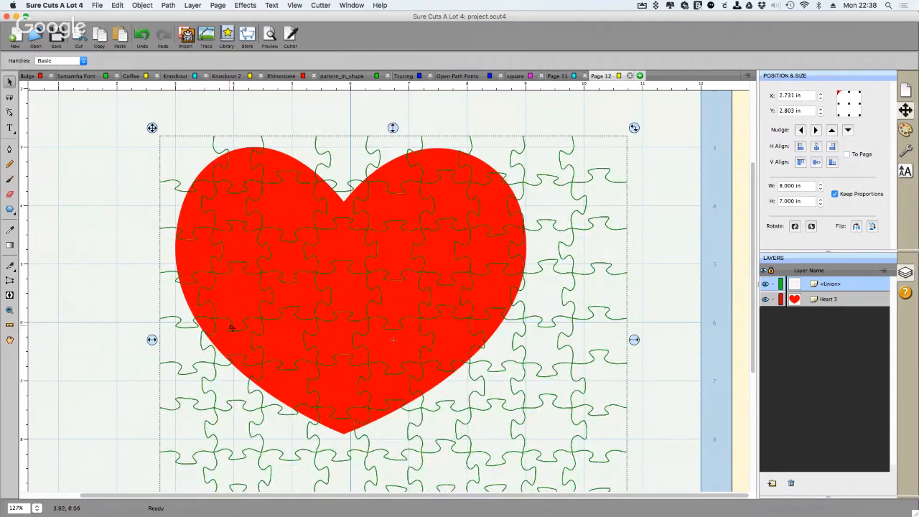
pyautogui.moveTo(231, 327)
pyautogui.mouseDown()
pyautogui.moveTo(212, 325)
pyautogui.moveTo(225, 323)
pyautogui.mouseUp()
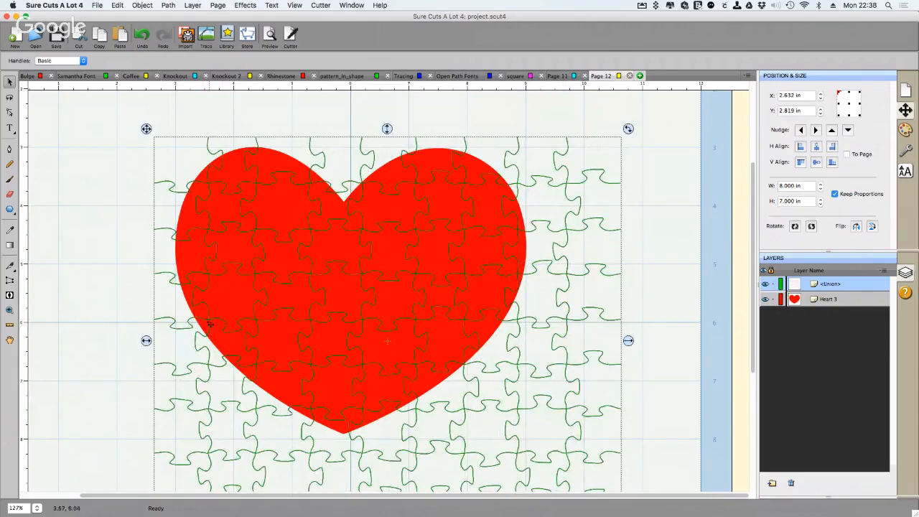
# Reshape the vertical puzzle line crossing the heart's lower-left edge by moving its node left, just outside the heart
pyautogui.click(10, 113)
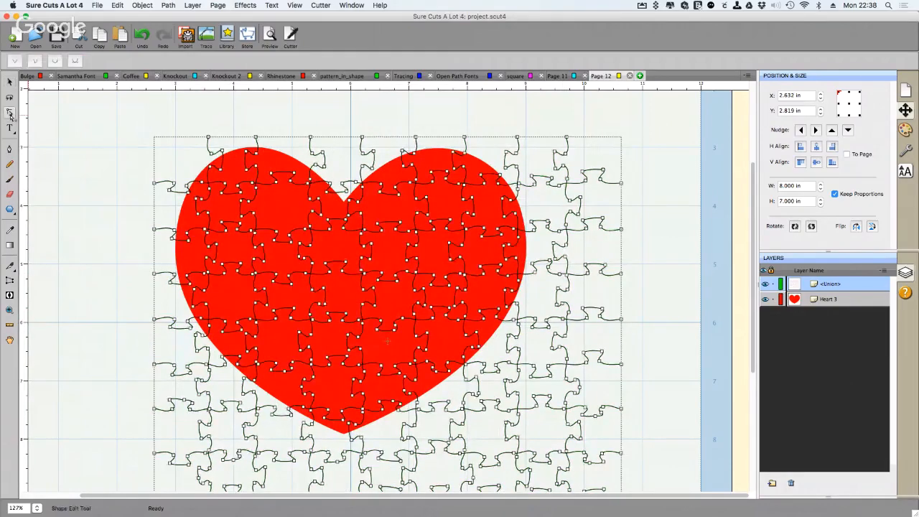
pyautogui.keyDown('shift'); pyautogui.click(210, 329); pyautogui.keyUp('shift')
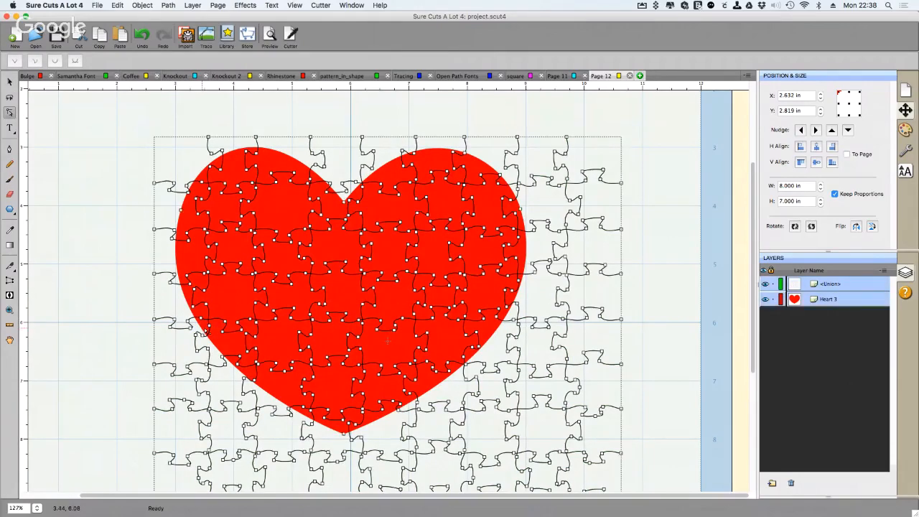
pyautogui.click(210, 328)
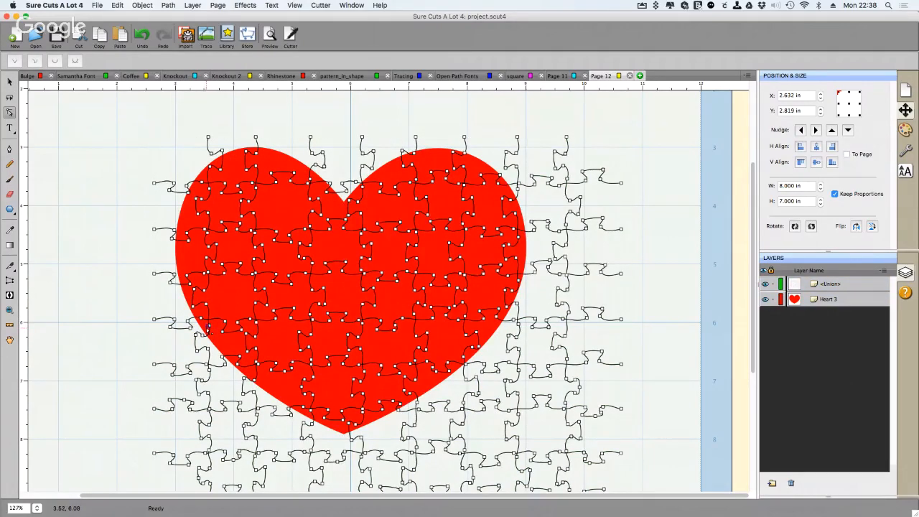
pyautogui.scroll(1, 205, 329)
pyautogui.click(9, 310)
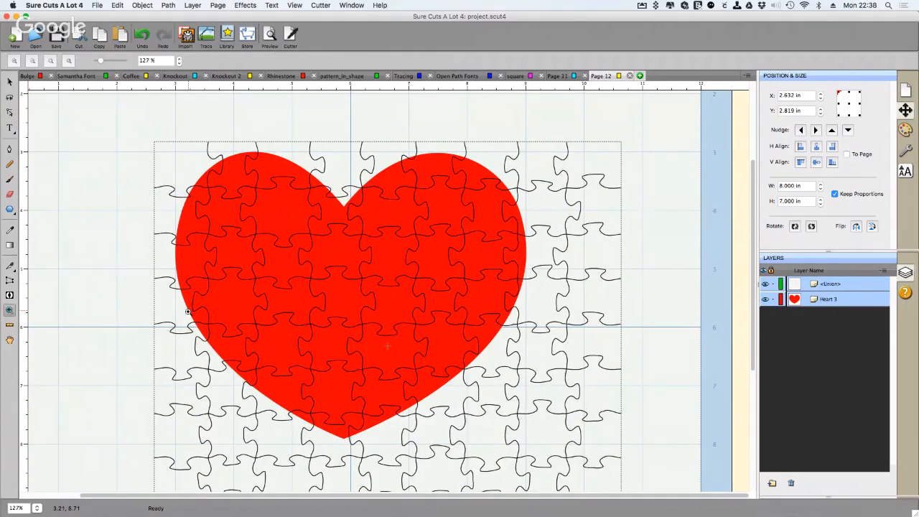
pyautogui.moveTo(188, 311); pyautogui.dragTo(252, 366)
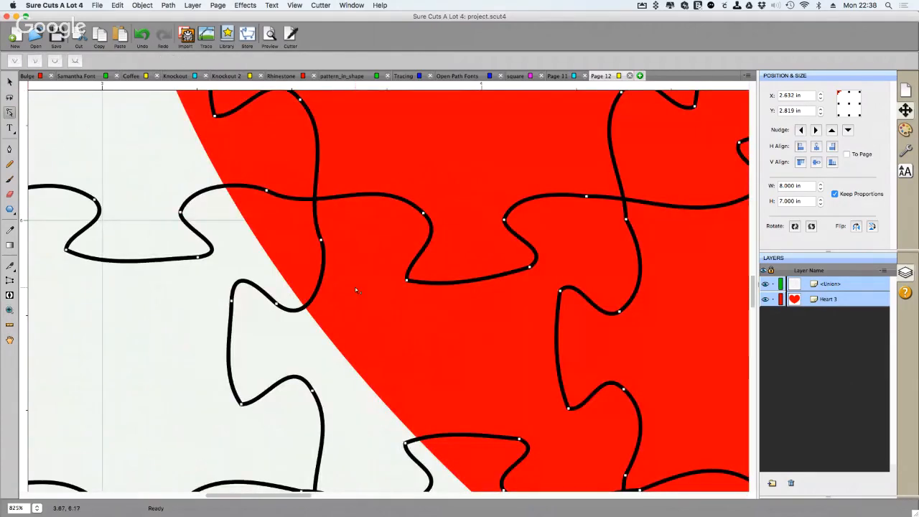
pyautogui.moveTo(321, 242); pyautogui.dragTo(257, 281)
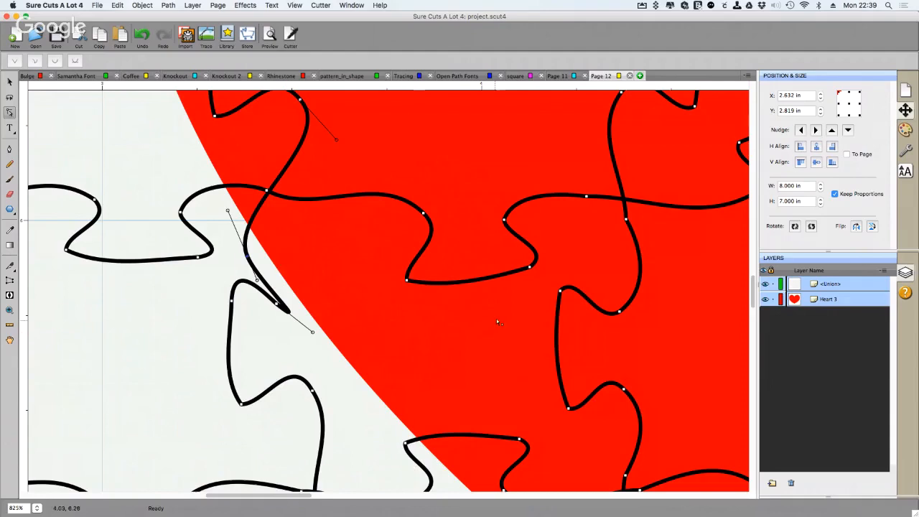
# Apply the Knockout effect to the heart and the puzzle lines together, with a gap of 0.001 in
pyautogui.click(9, 310)
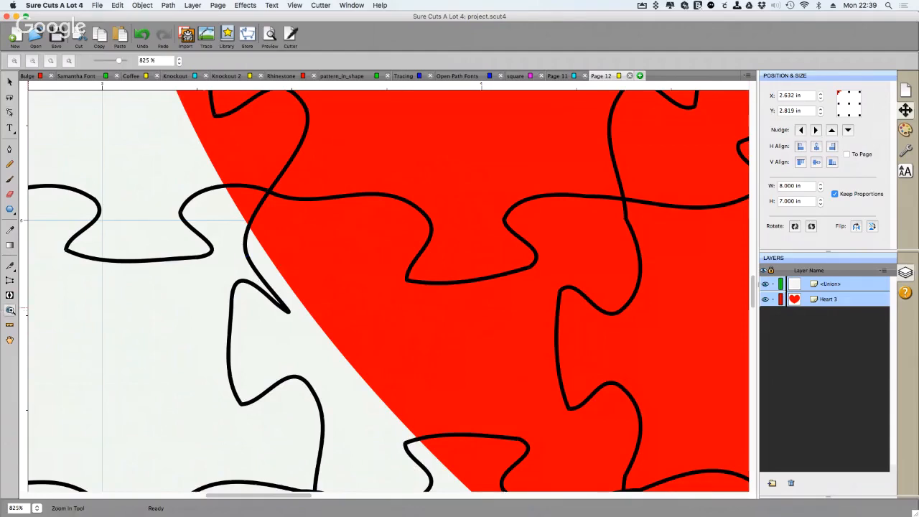
pyautogui.click(178, 64)
pyautogui.click(179, 64)
pyautogui.click(179, 64)
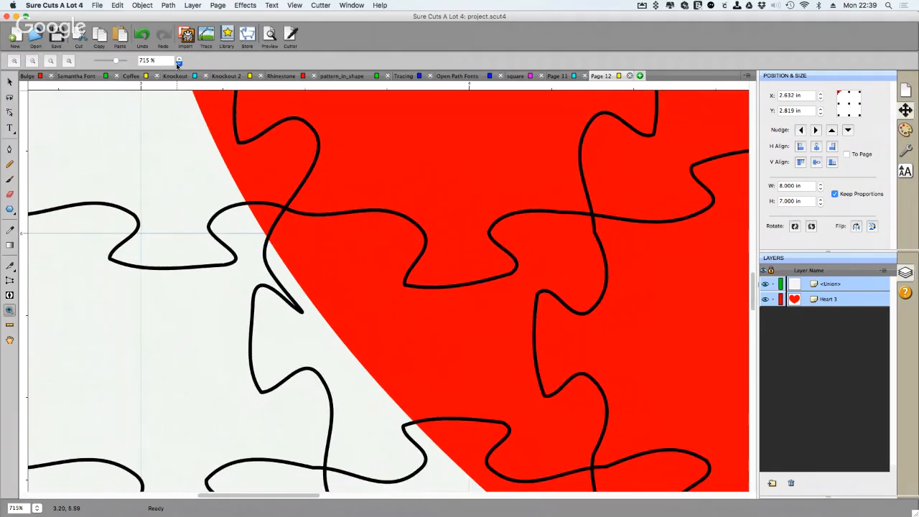
pyautogui.click(179, 64)
pyautogui.click(179, 64)
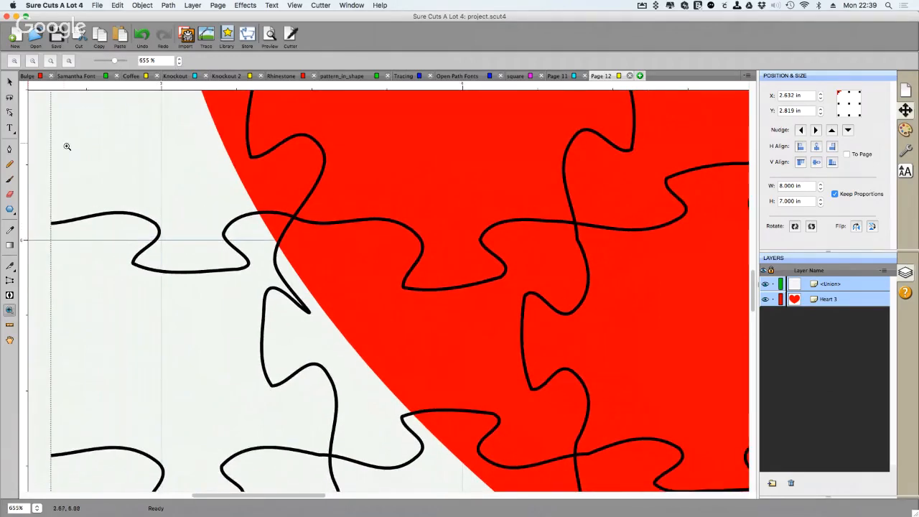
pyautogui.click(67, 63)
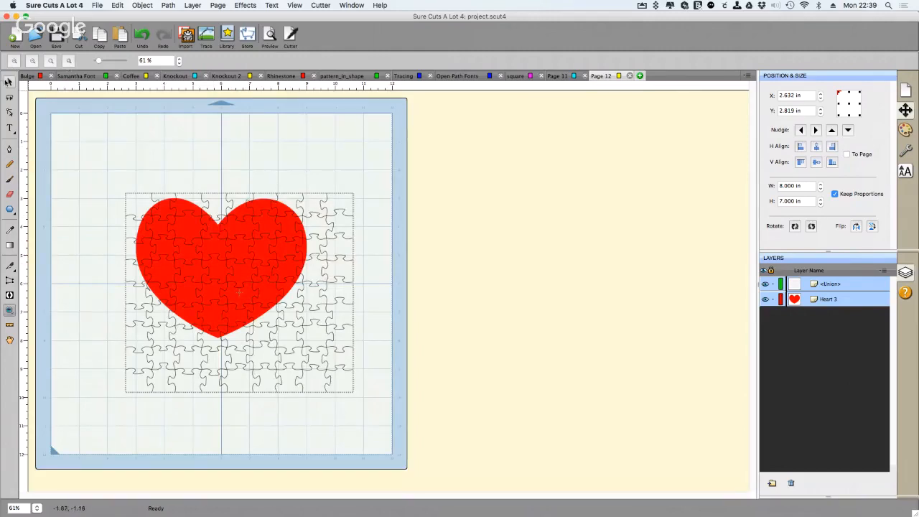
pyautogui.click(10, 84)
pyautogui.moveTo(61, 130); pyautogui.dragTo(460, 477)
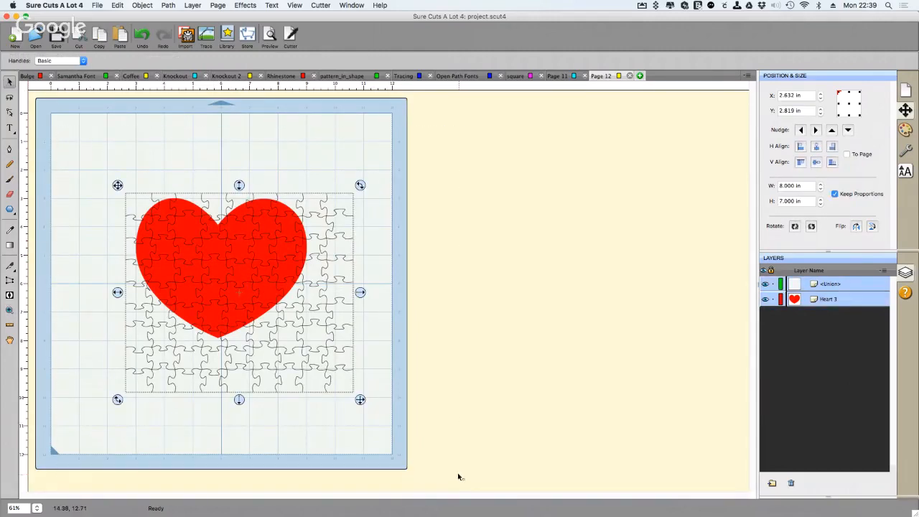
pyautogui.click(245, 6)
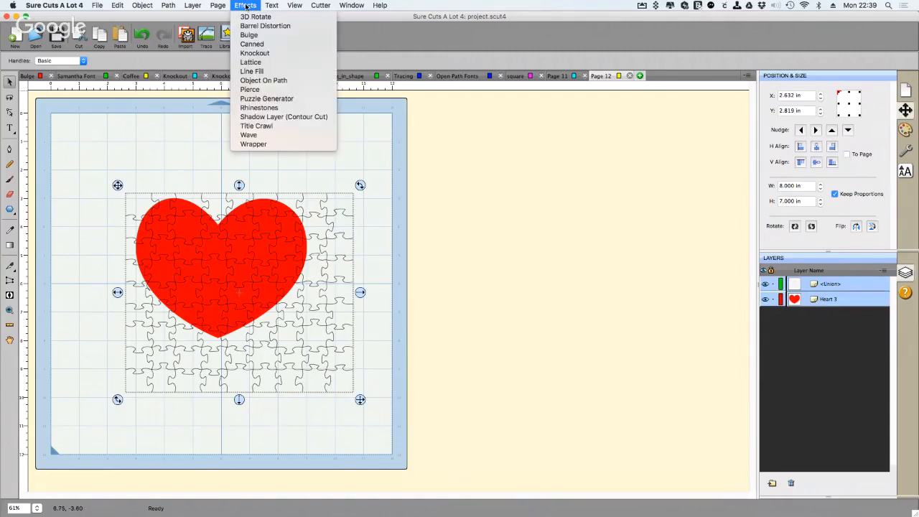
pyautogui.click(257, 53)
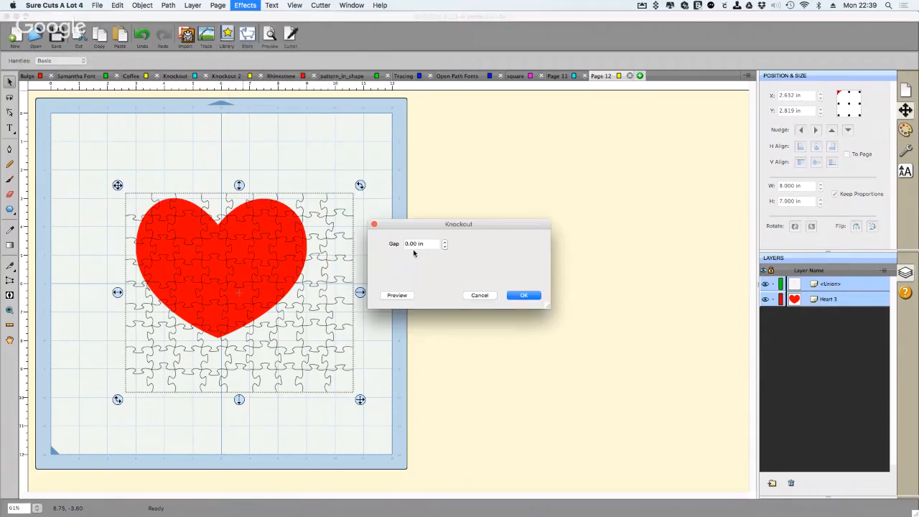
pyautogui.click(419, 245)
pyautogui.write('1')
pyautogui.click(399, 295)
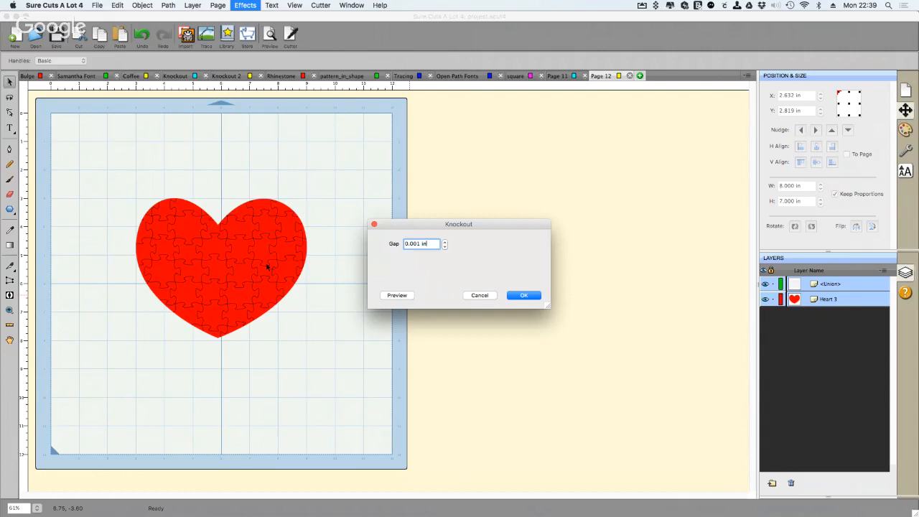
pyautogui.click(533, 296)
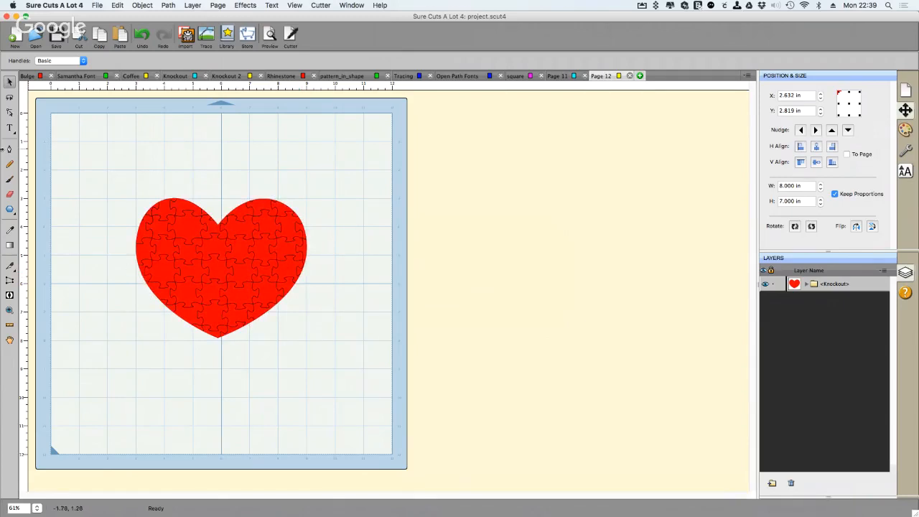
# Examine the knocked-out puzzle lines along the heart's lower-left edge at close range
pyautogui.click(9, 310)
pyautogui.moveTo(111, 266); pyautogui.dragTo(173, 299)
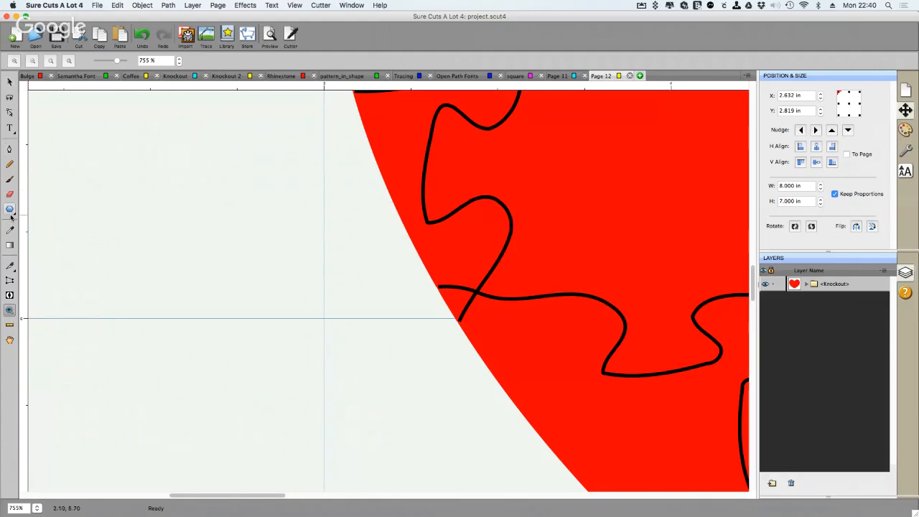
pyautogui.click(69, 61)
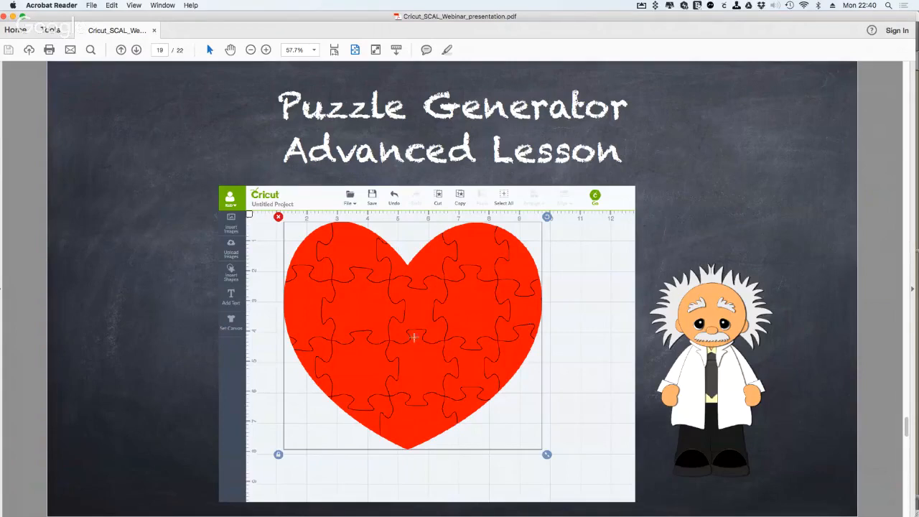
# Switch to Acrobat Reader and advance Cricut_SCAL_Webinar_presentation.pdf from the puzzle lesson slide to page 21
pyautogui.press('Right')
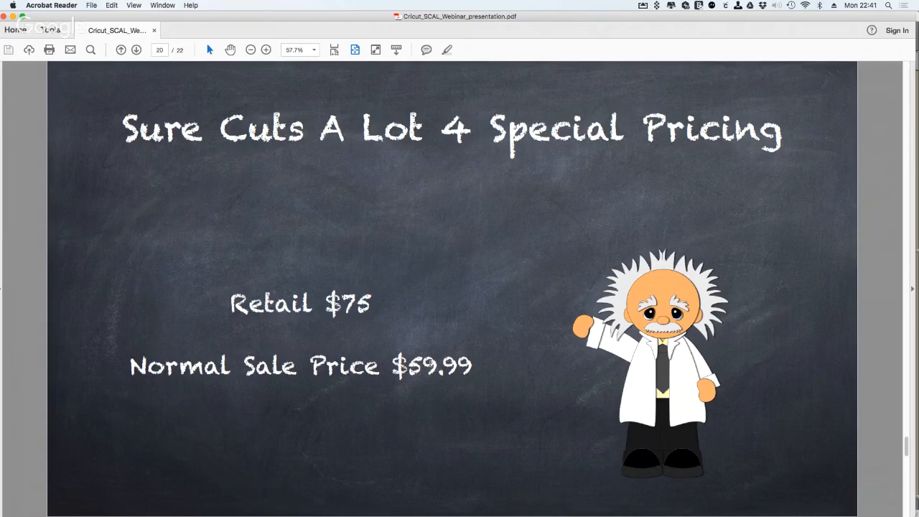
pyautogui.press('Right')
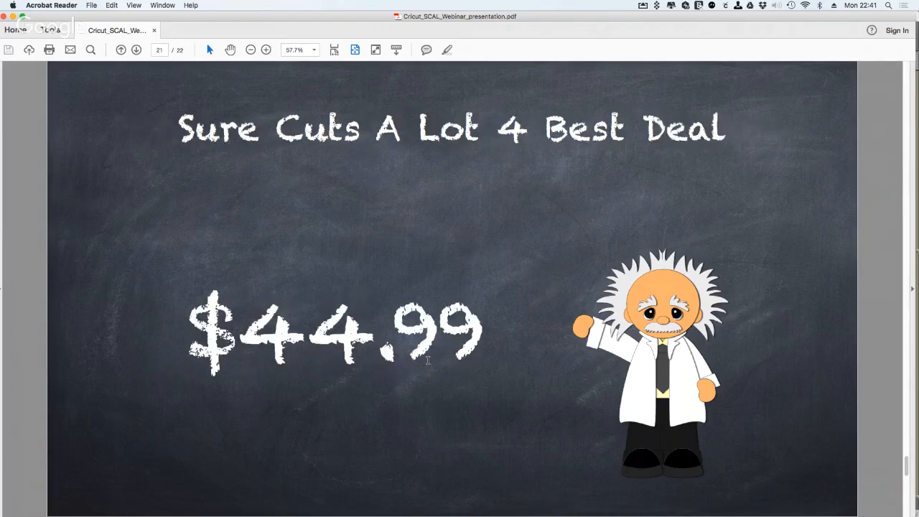